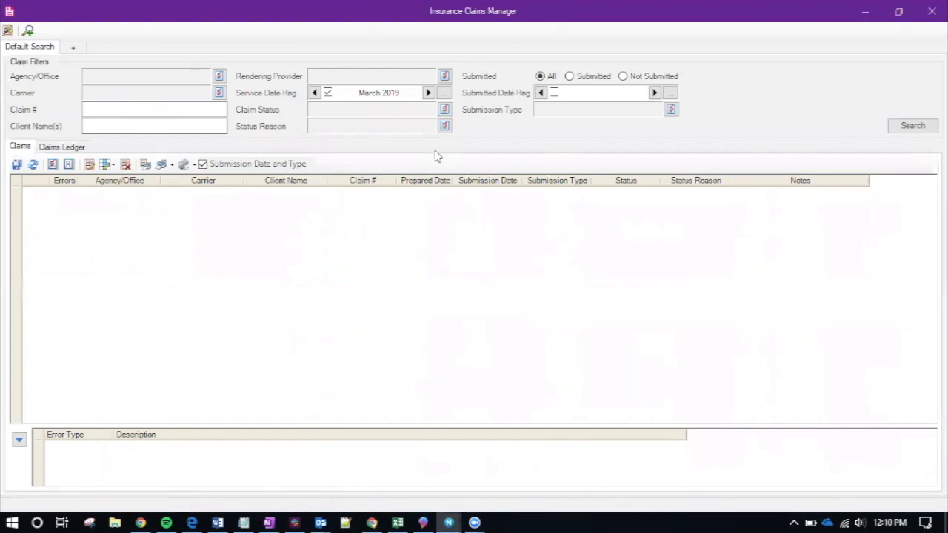
List the March 2019 claims and auto-fit the Submission Type and Status columns
click(901, 128)
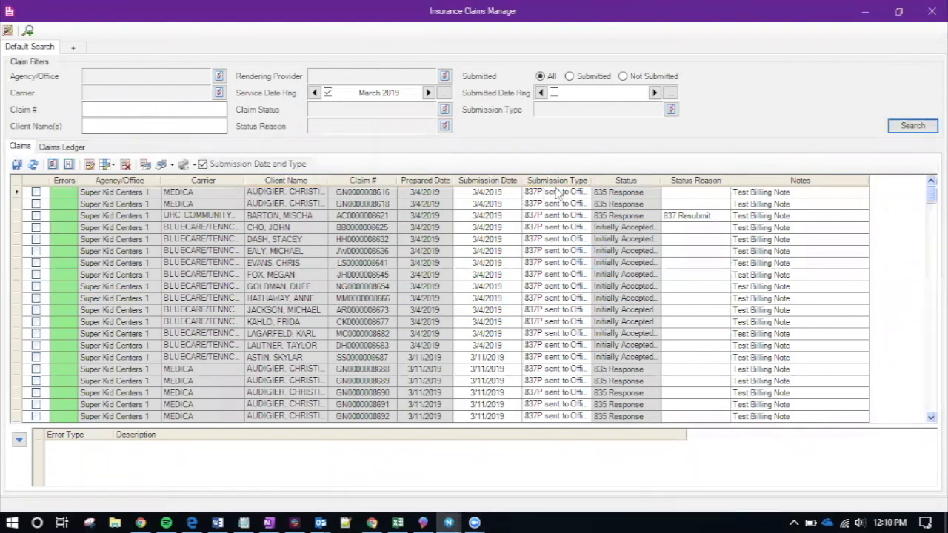
double_click(591, 180)
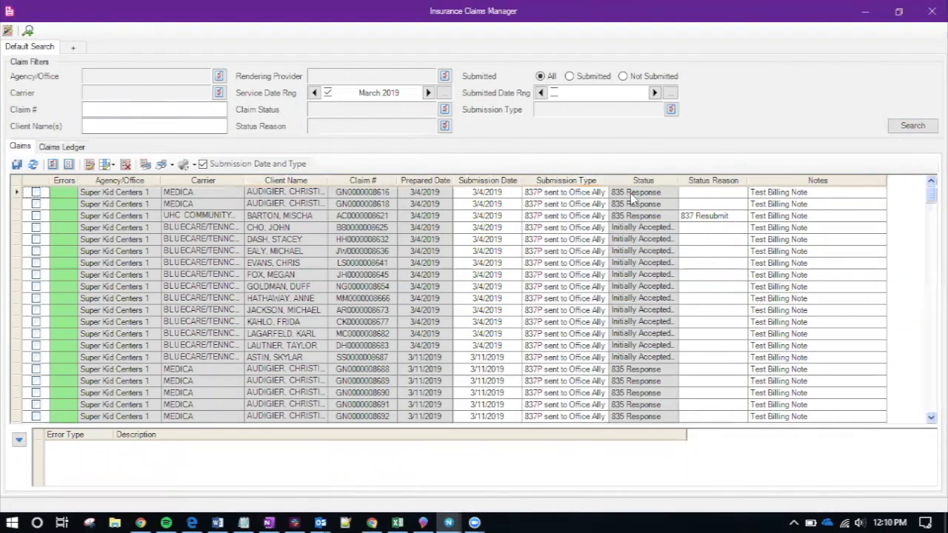
double_click(679, 180)
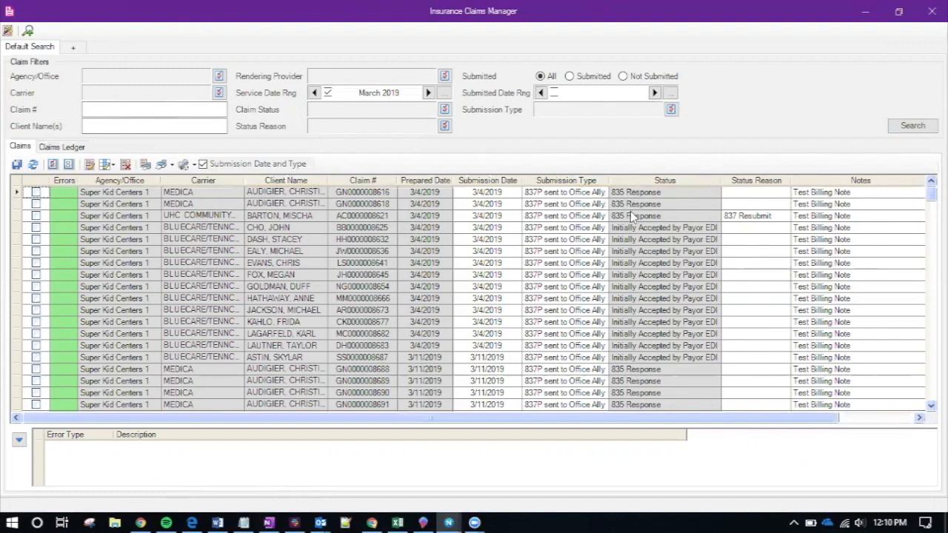
click(195, 165)
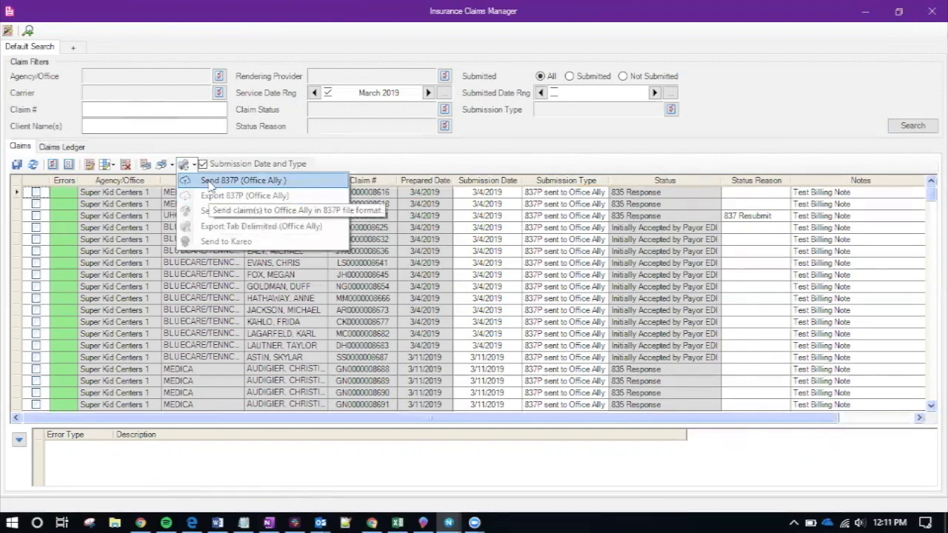
click(440, 163)
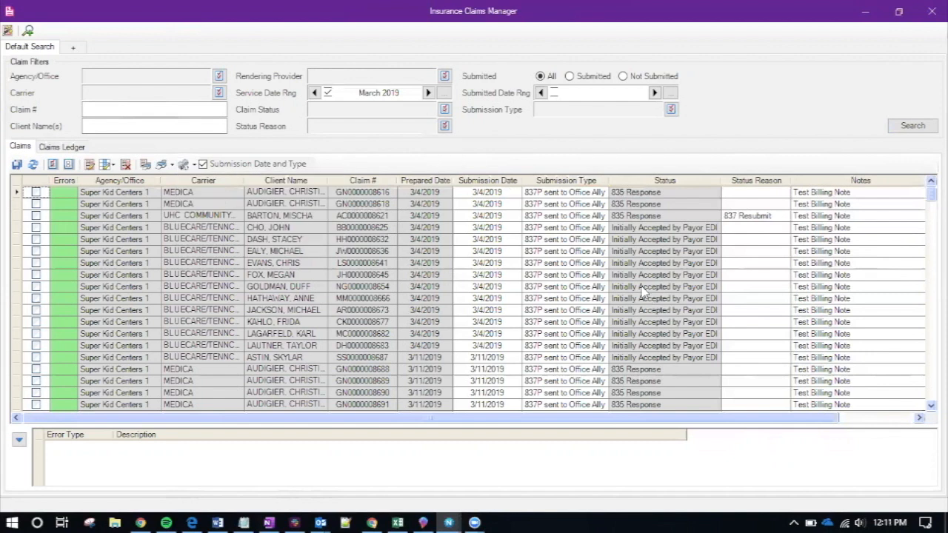
Show the Claims Ledger line items and select the first March 2019 claim line
click(65, 149)
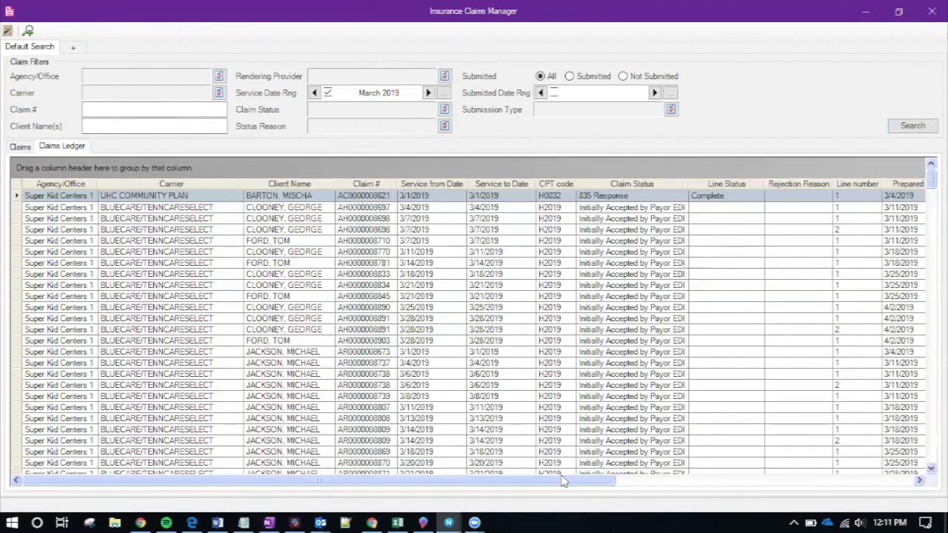
drag(564, 482, 519, 493)
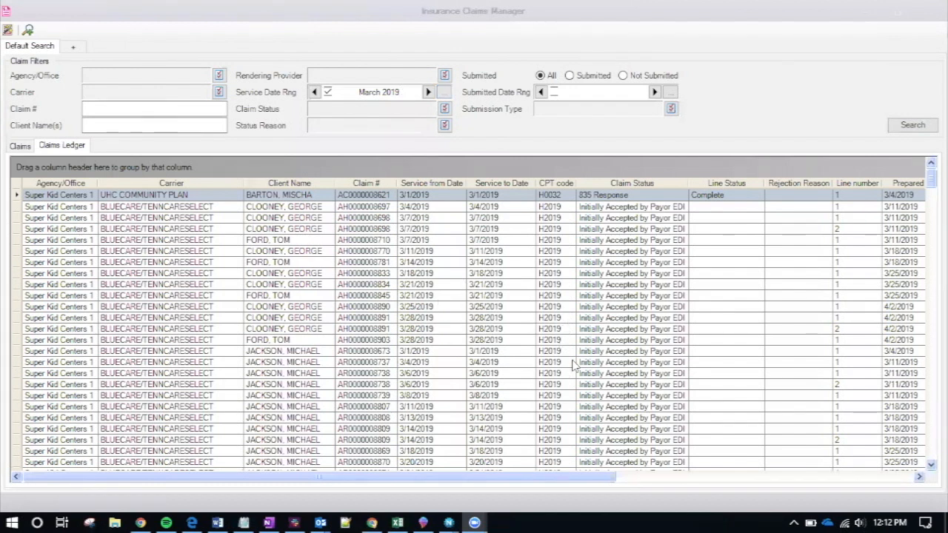
click(636, 197)
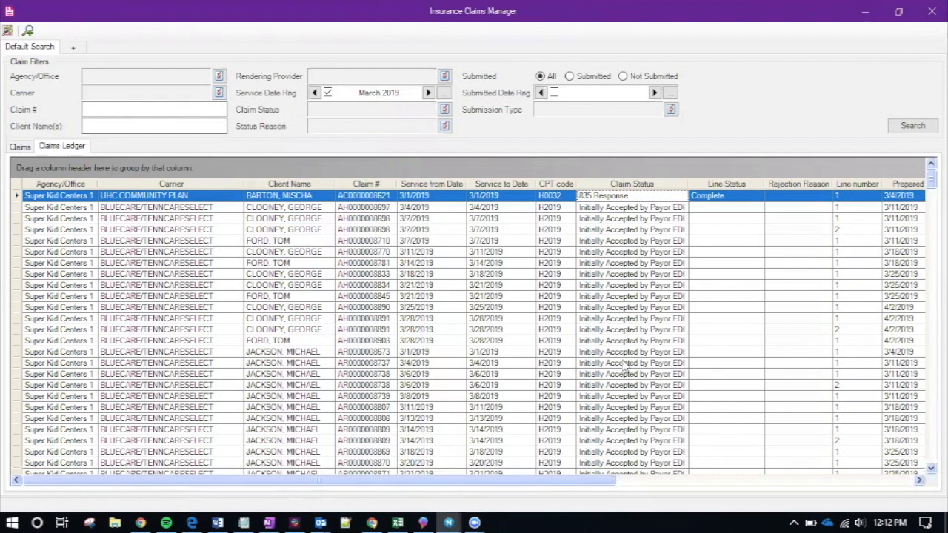
Sort the ledger lines by Claim Status and scroll right to the Files column
click(659, 186)
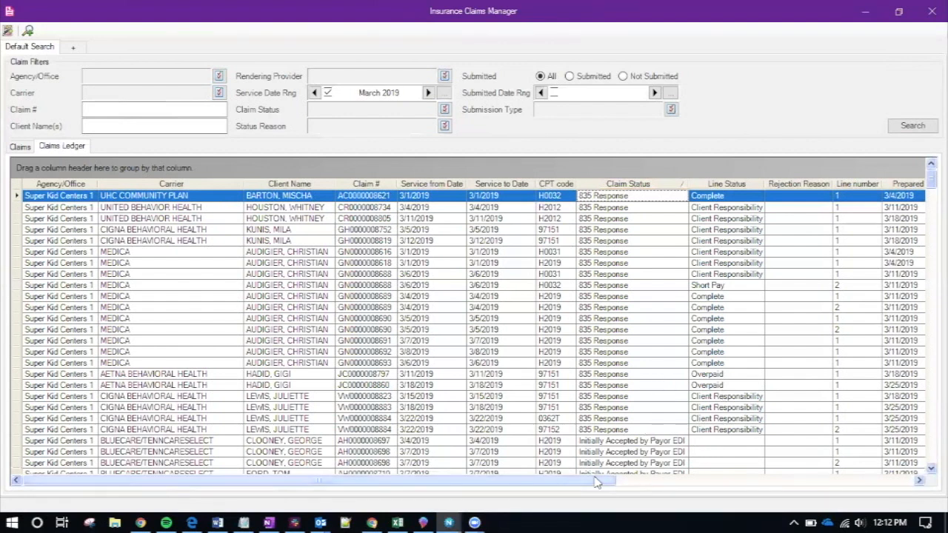
drag(597, 482, 865, 494)
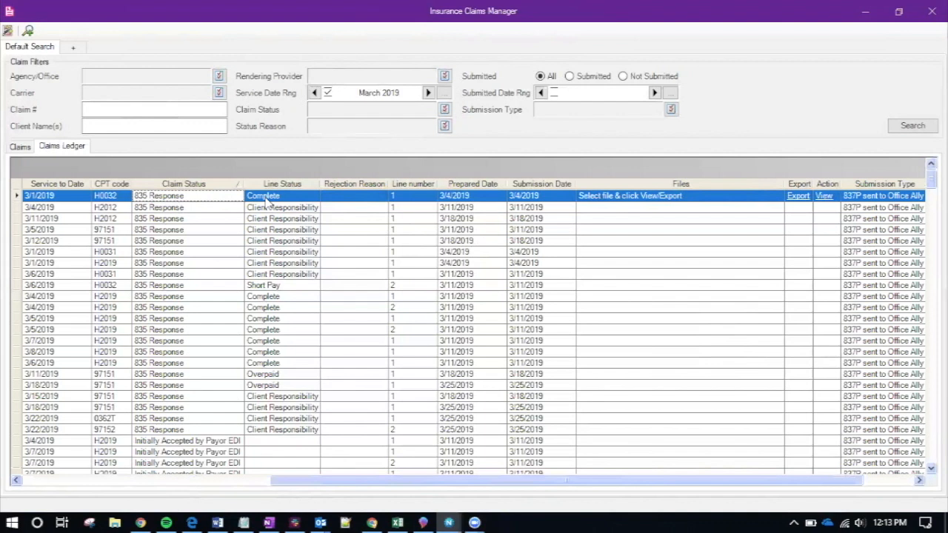
Choose FS_HCFA_605148930_IN_C.txt for the 3/1/2019 H0032 line and view it
click(649, 200)
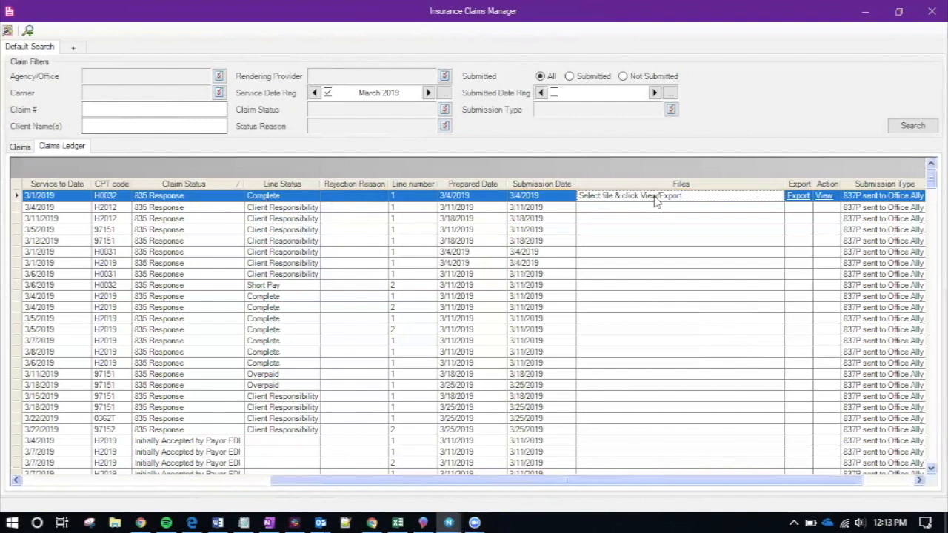
click(661, 200)
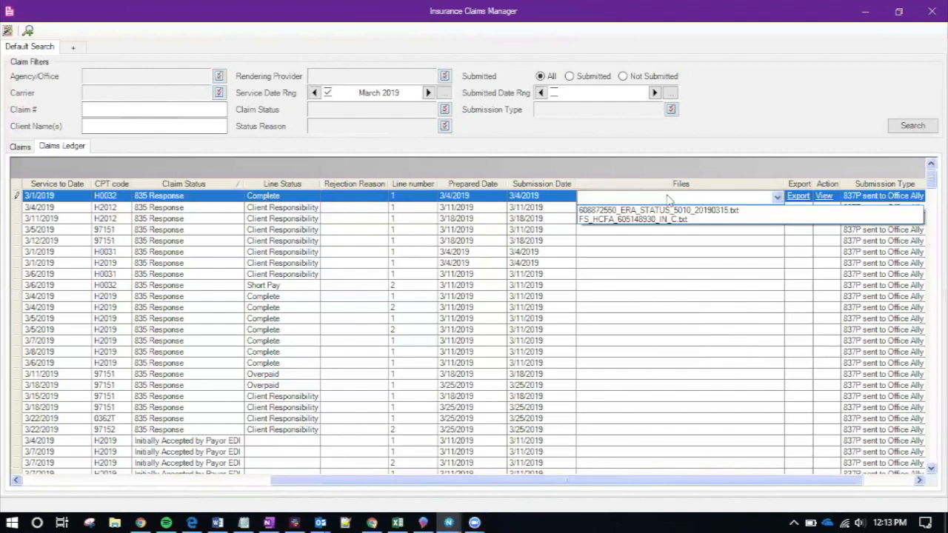
click(639, 221)
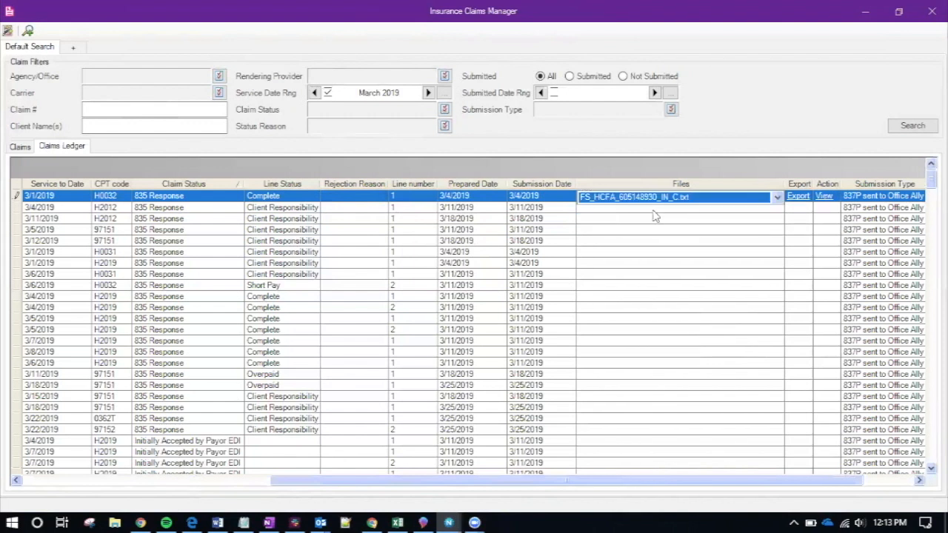
click(824, 196)
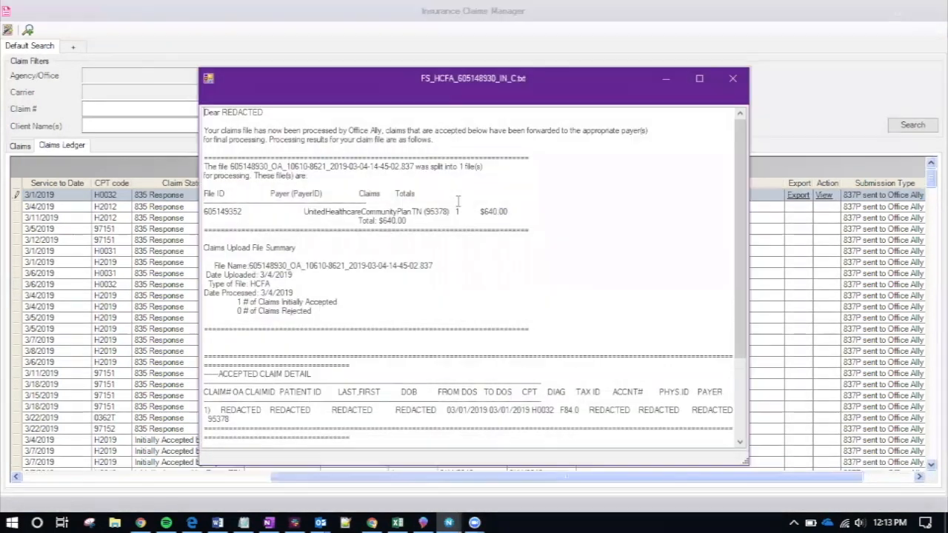
Enlarge the acceptance report, review its 1 accepted claim and claim detail, then close it
drag(392, 71, 302, 33)
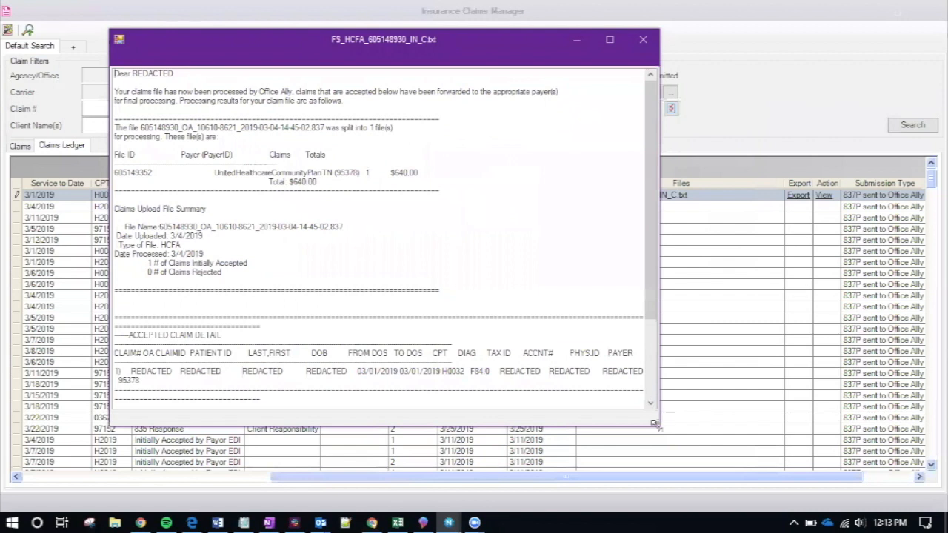
drag(655, 423, 826, 462)
drag(147, 263, 249, 265)
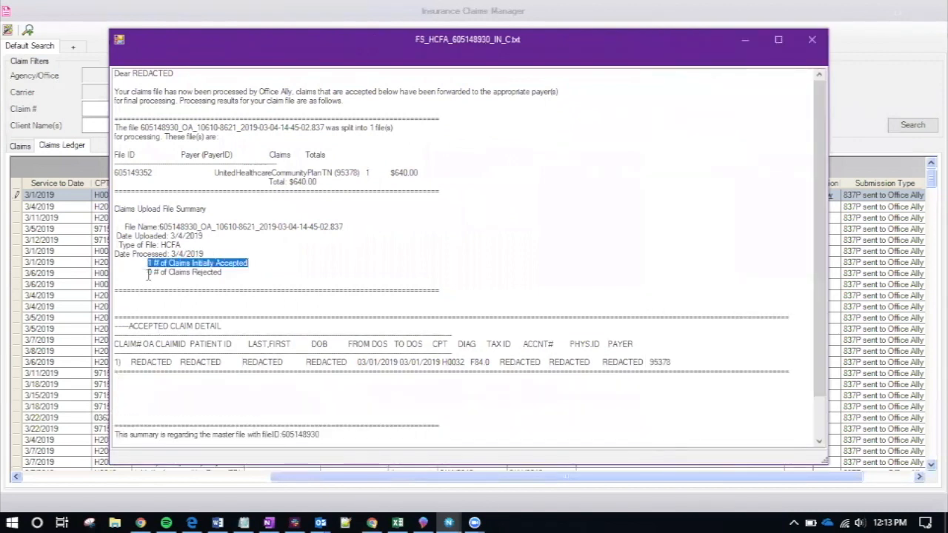
click(226, 274)
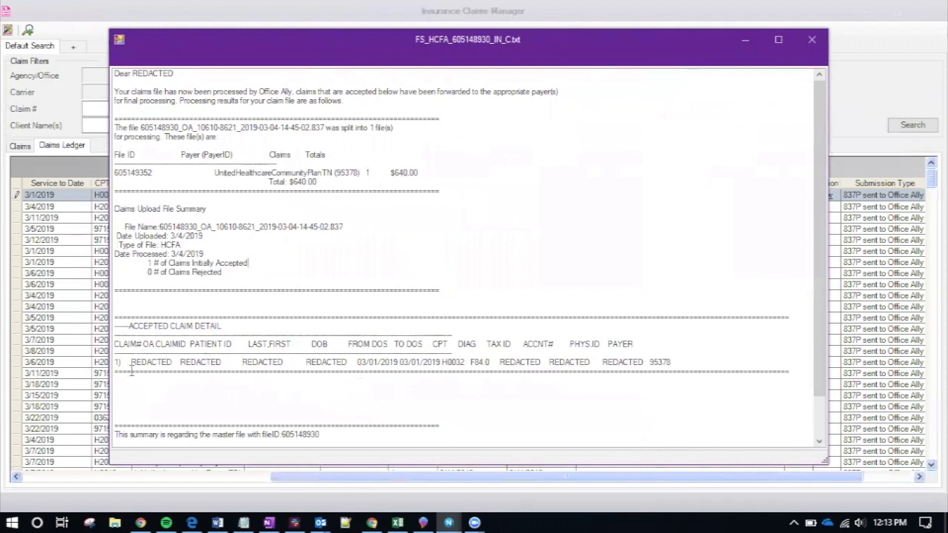
drag(131, 362, 281, 363)
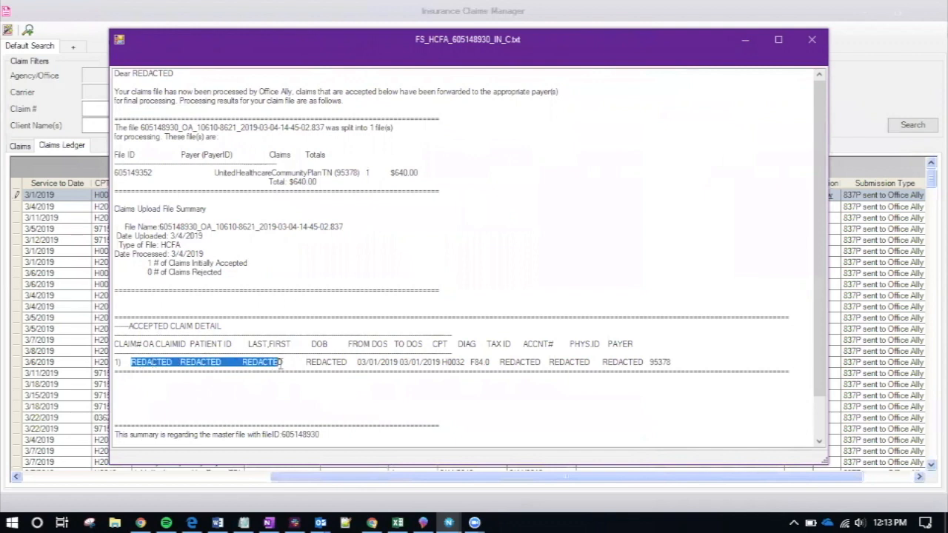
click(259, 363)
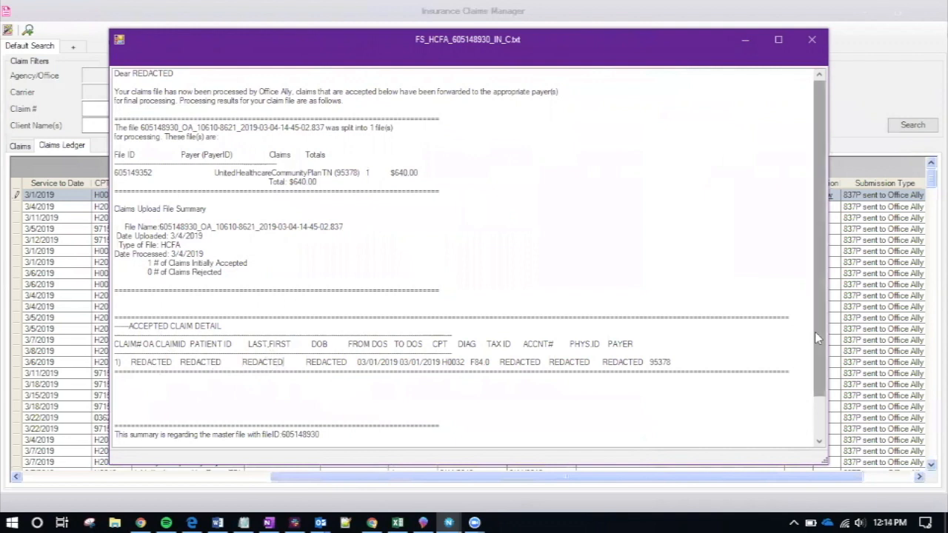
click(821, 401)
scroll(634, 226, up, 2)
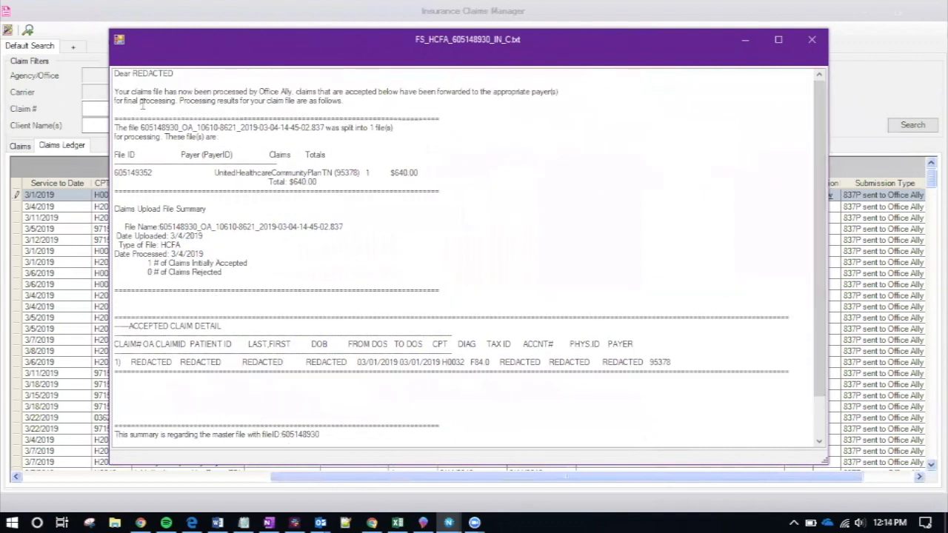
click(812, 41)
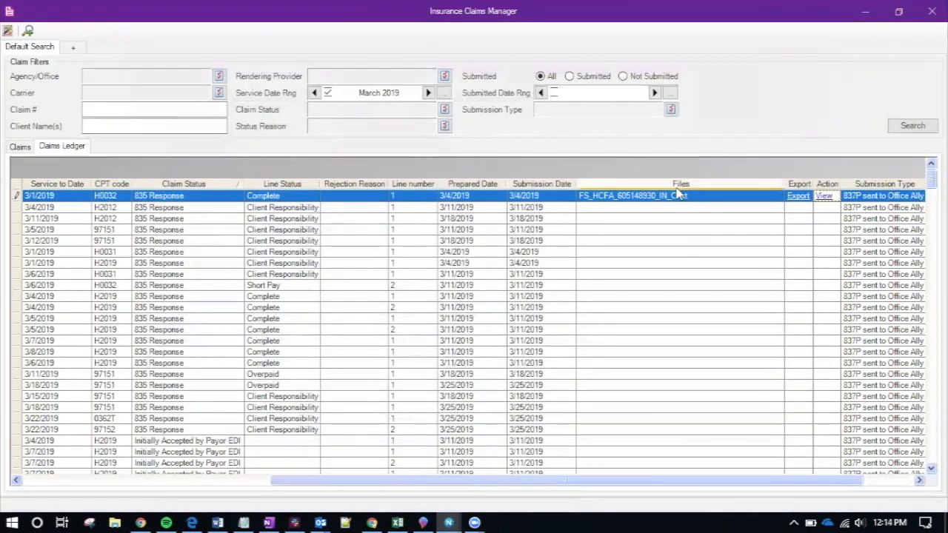
Switch the line to 608872550_ERA_STATUS_5010_20190315.txt and review its $640.00 charged, $300.00 paid ERA
click(663, 202)
click(669, 203)
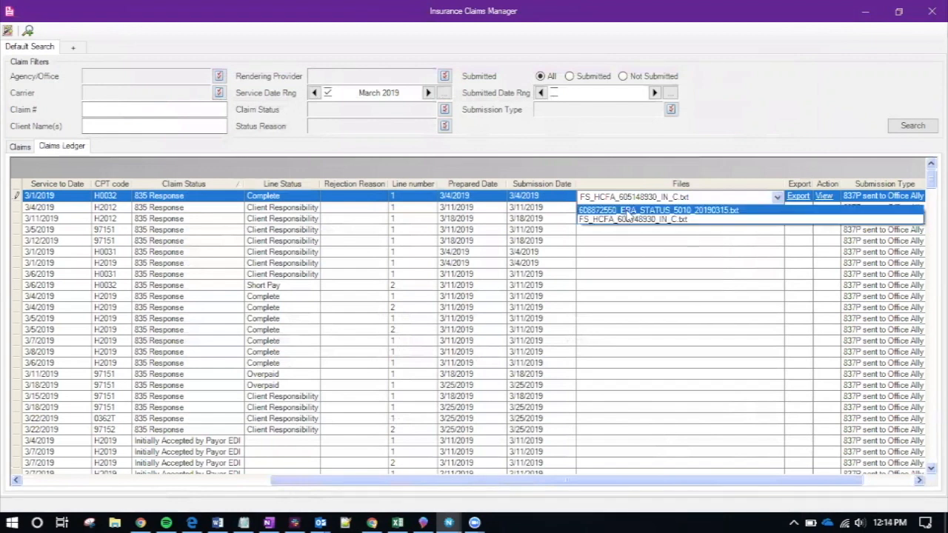
click(680, 211)
click(824, 197)
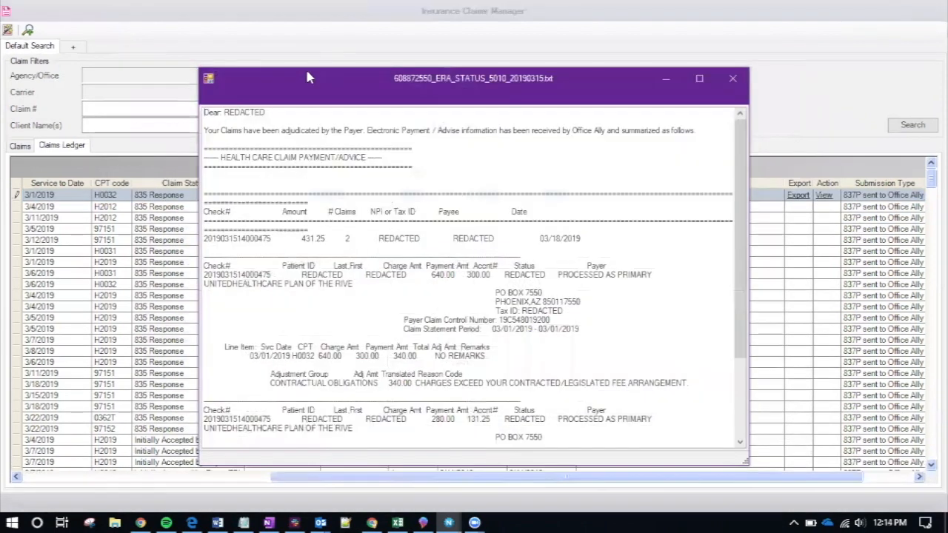
drag(310, 77, 259, 58)
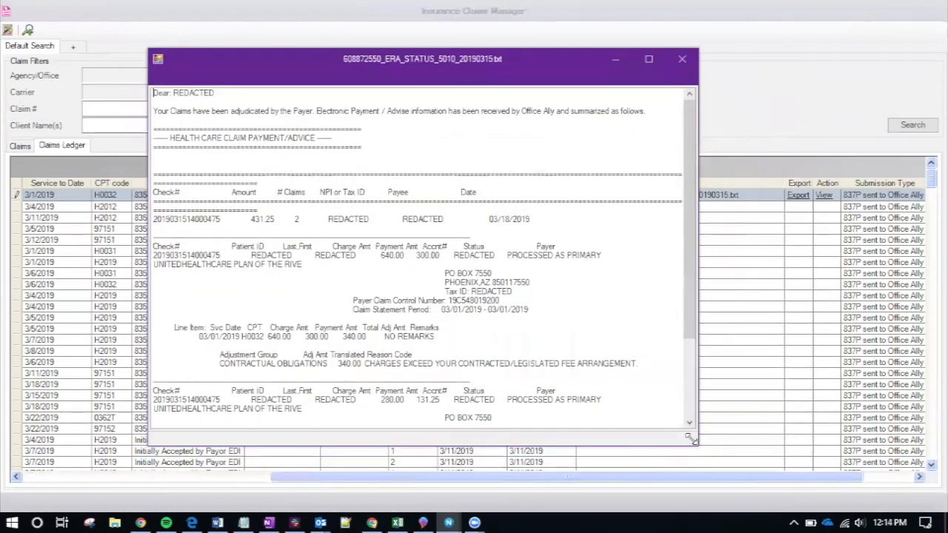
drag(691, 439, 854, 480)
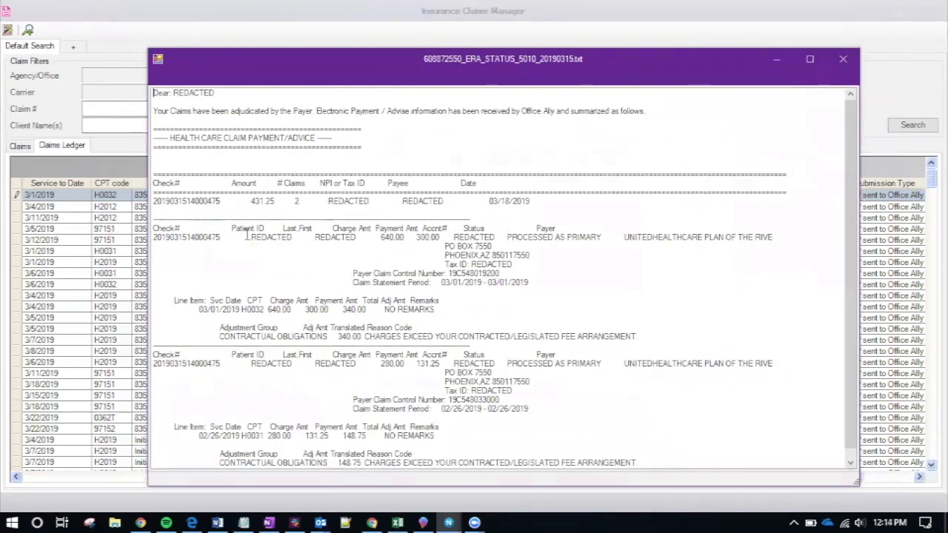
drag(153, 230, 199, 236)
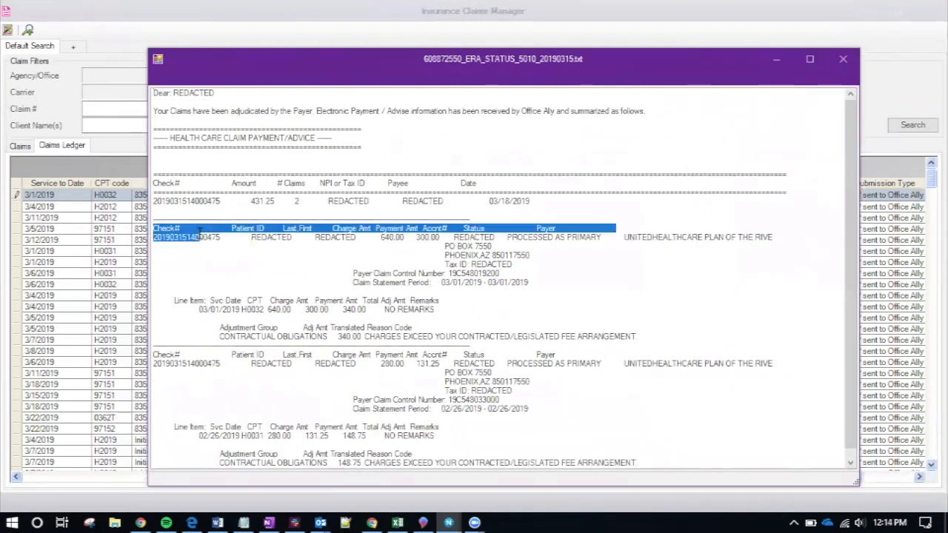
drag(162, 353, 190, 354)
click(191, 354)
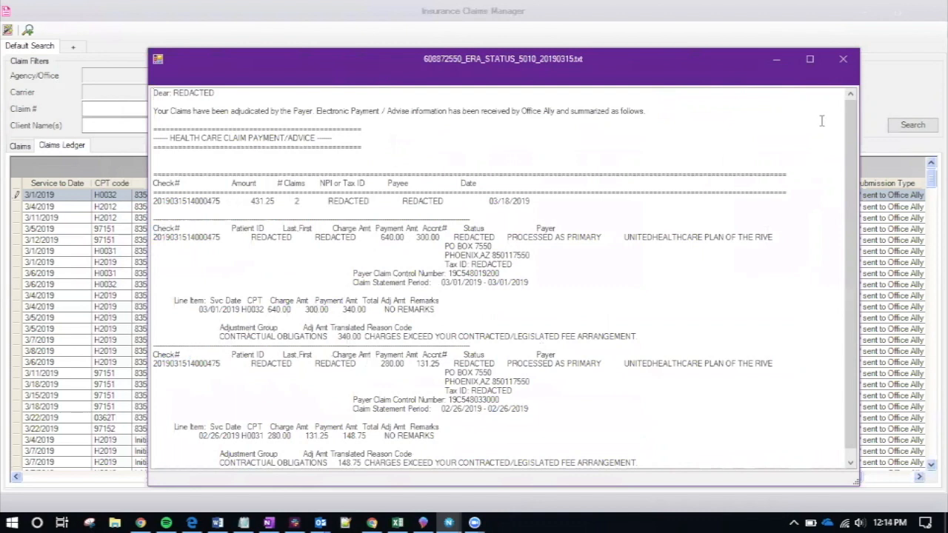
click(844, 65)
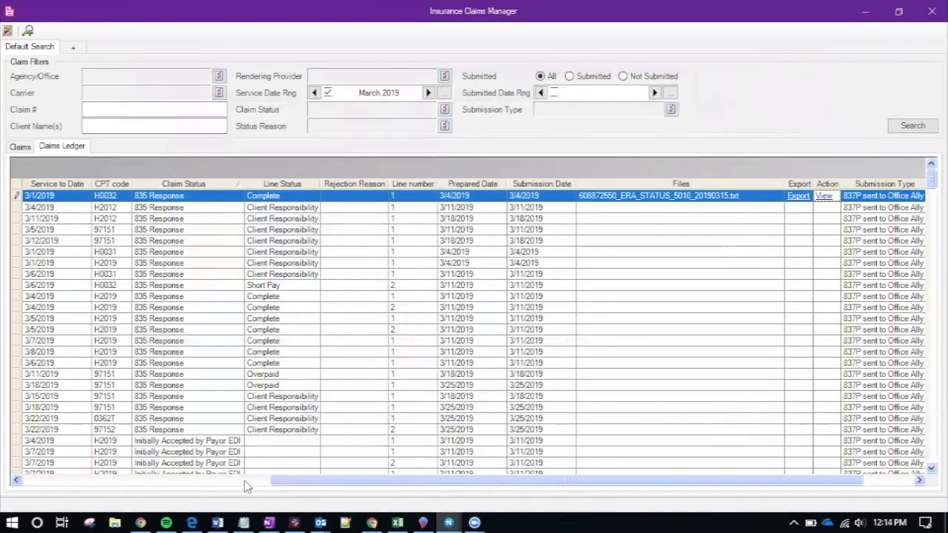
Sort by Files and view the HCFA acknowledgment file for the 3/20/2019 line
click(676, 185)
click(675, 185)
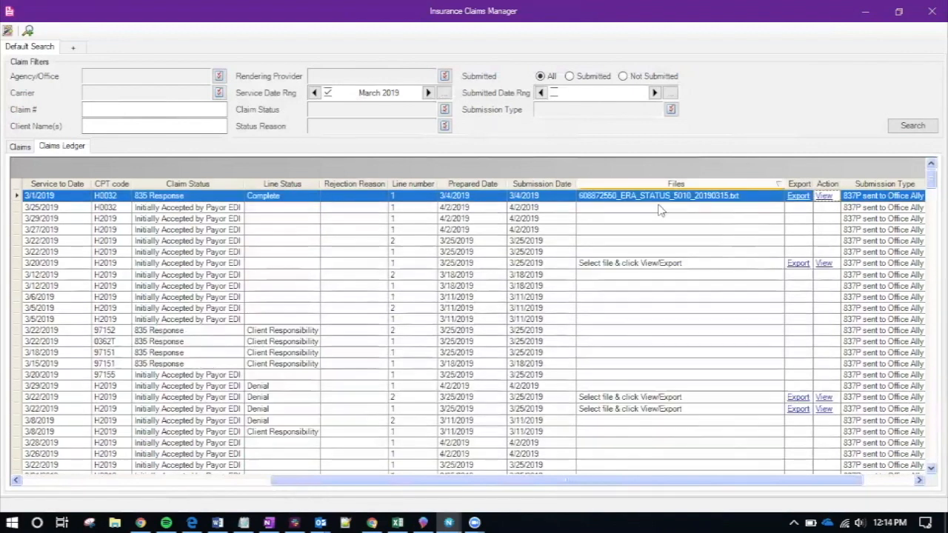
click(250, 264)
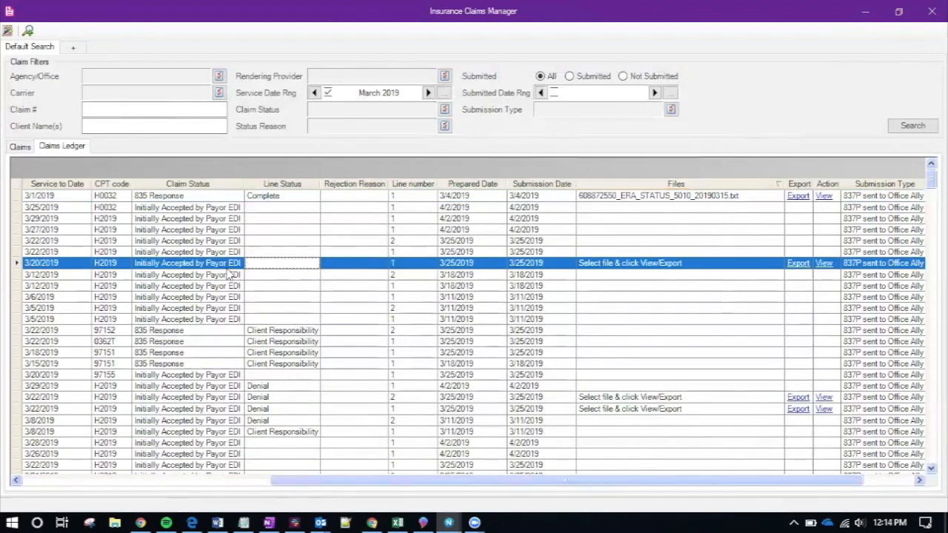
click(200, 266)
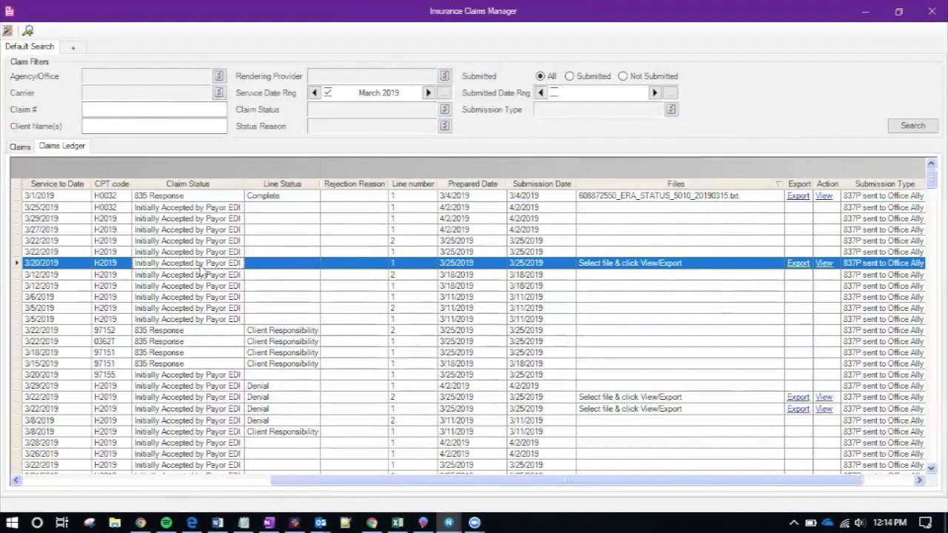
click(674, 265)
click(680, 267)
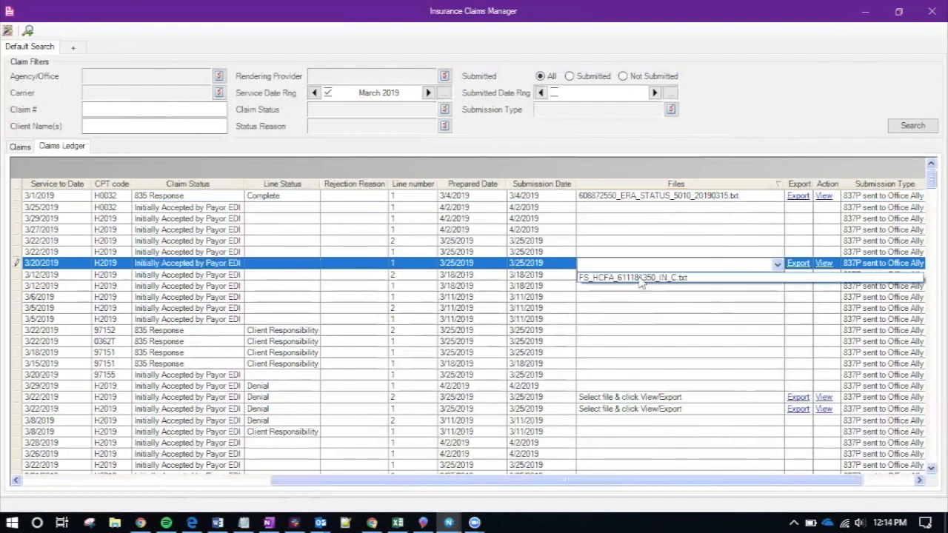
click(641, 279)
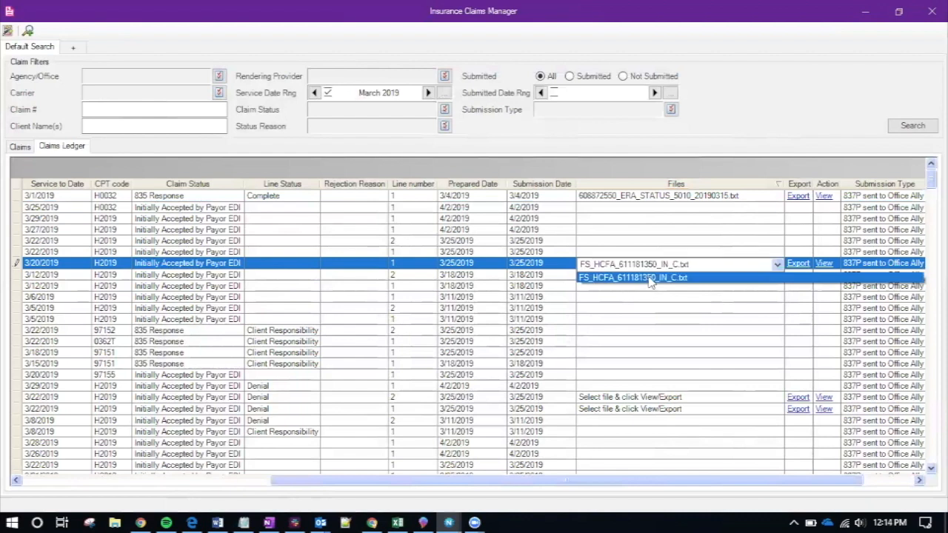
click(824, 265)
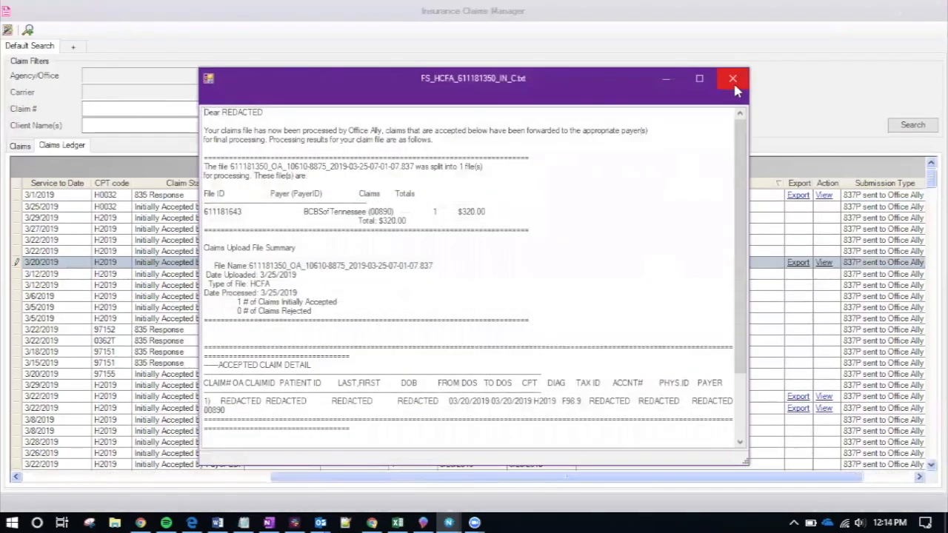
click(733, 79)
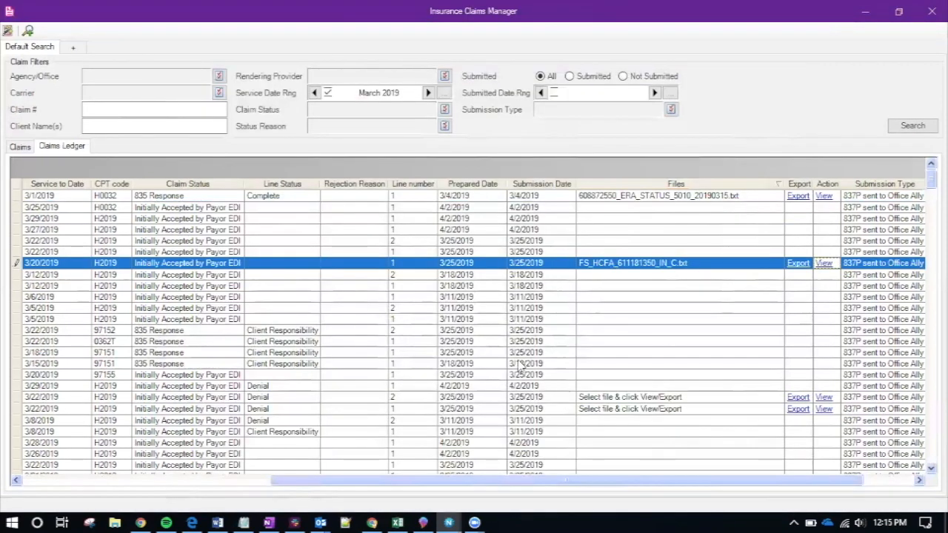
View the 3/22/2019 denied line's acknowledgment file, keeping FS_HCFA_611180896_IN_C.txt selected
click(218, 400)
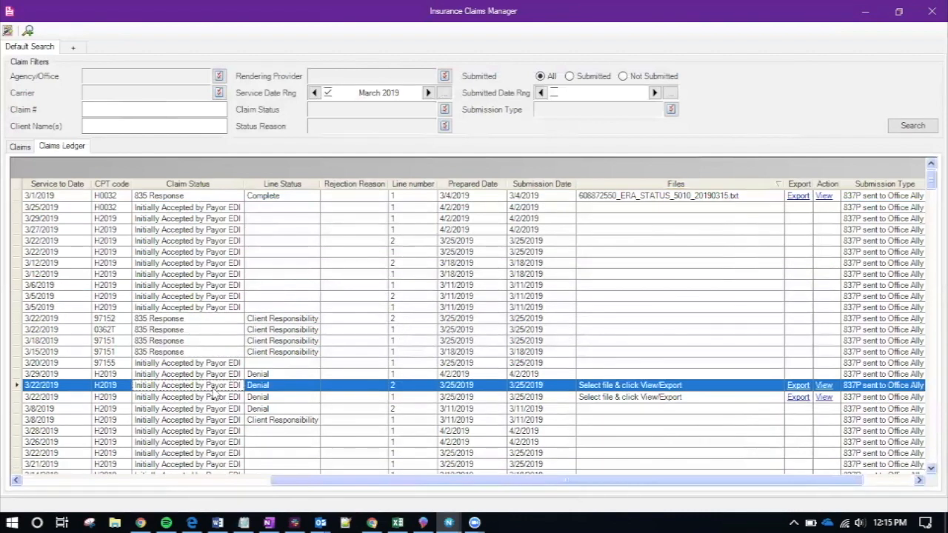
click(640, 390)
click(624, 399)
click(824, 386)
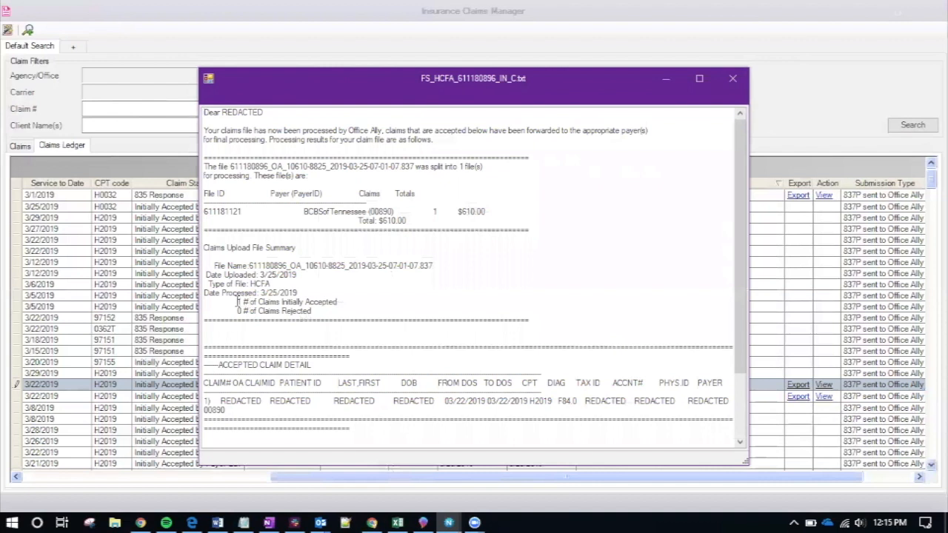
click(732, 78)
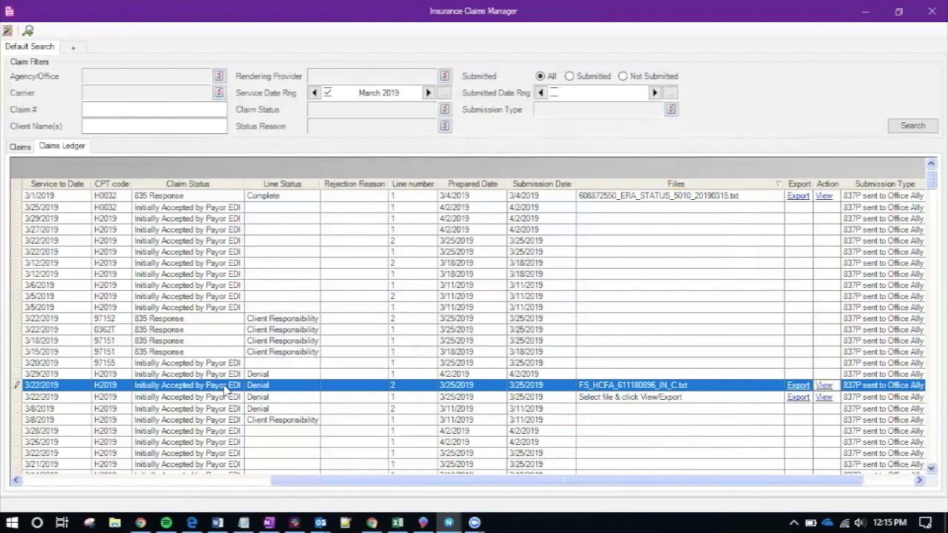
click(667, 389)
click(671, 391)
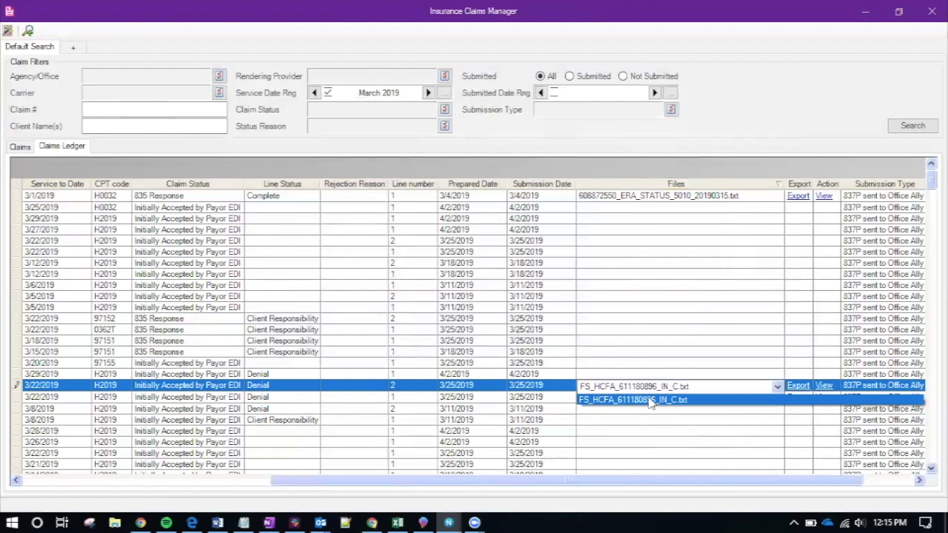
click(477, 377)
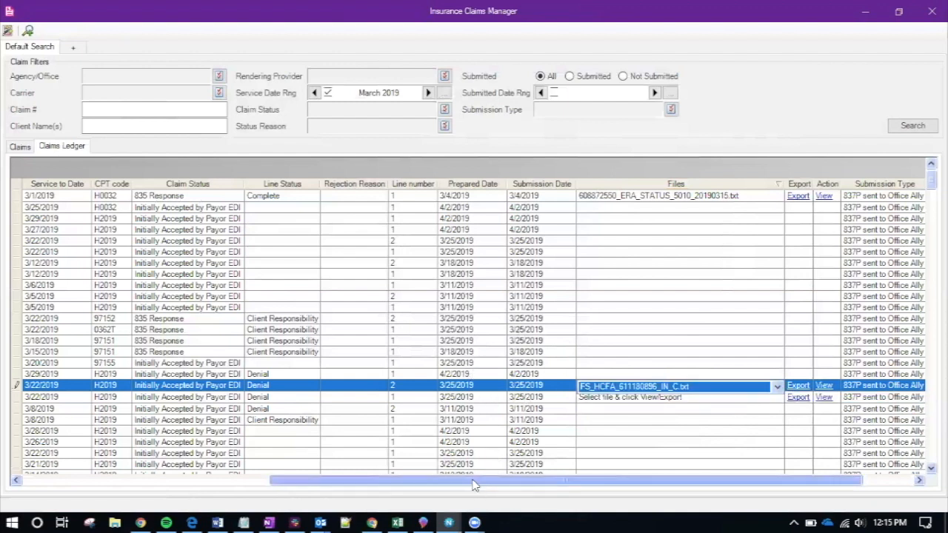
Move the service date range to April 2019 and load its claims
drag(474, 485, 278, 485)
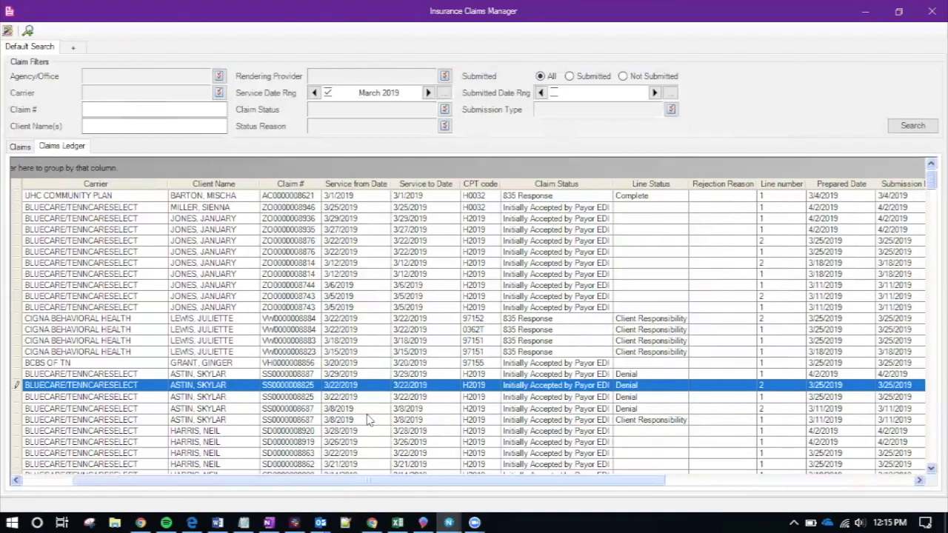
click(428, 94)
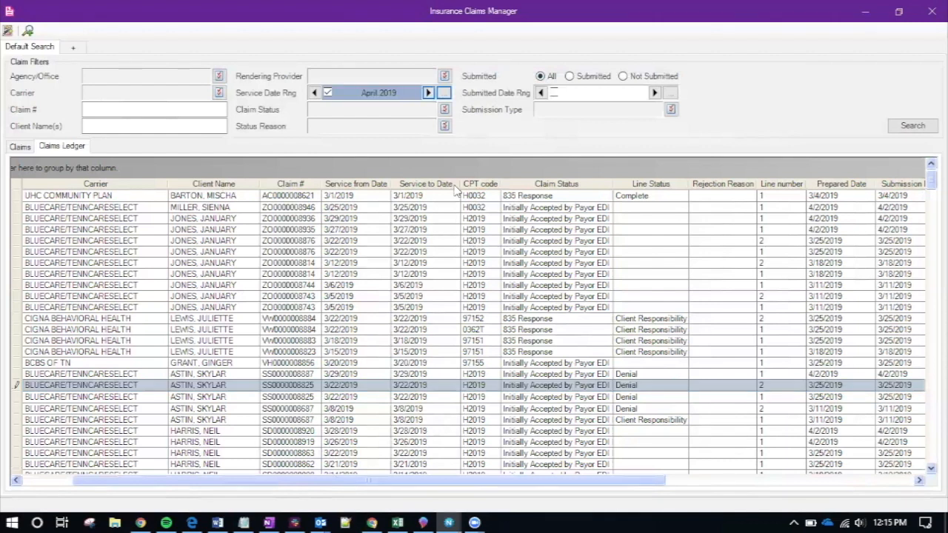
click(911, 127)
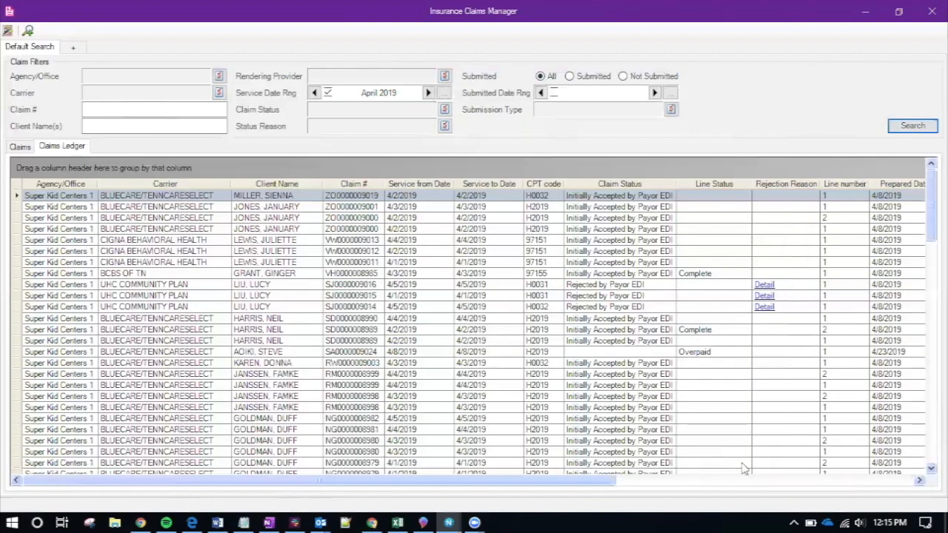
click(715, 481)
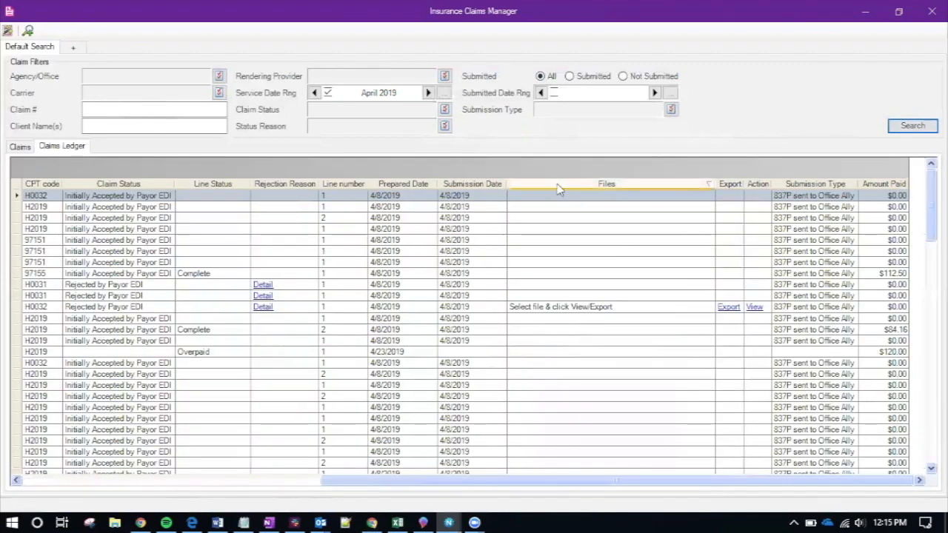
Attach FS_HCFA_615329086_IN_C.txt to the rejected April H0032 line and read its RC190 taxonomy error
click(559, 186)
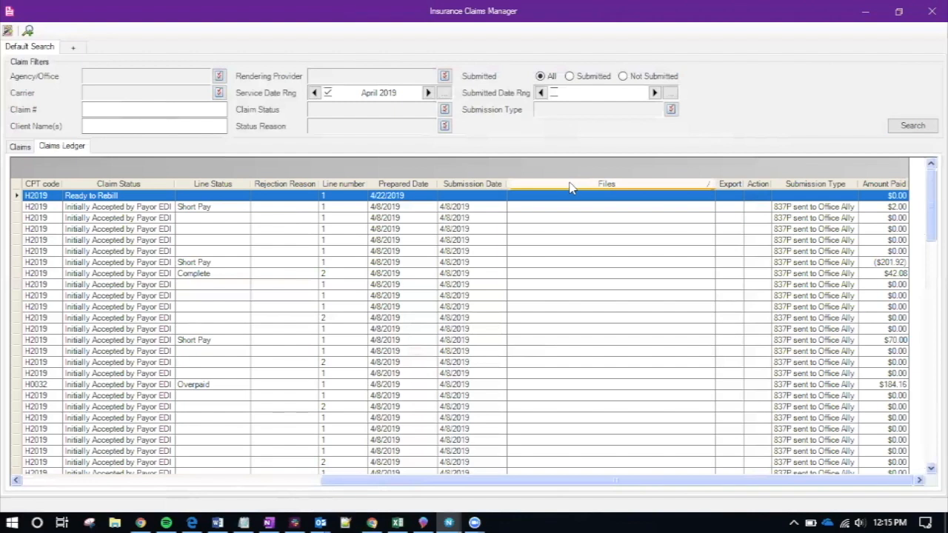
click(571, 186)
click(552, 308)
click(556, 313)
click(541, 324)
click(753, 307)
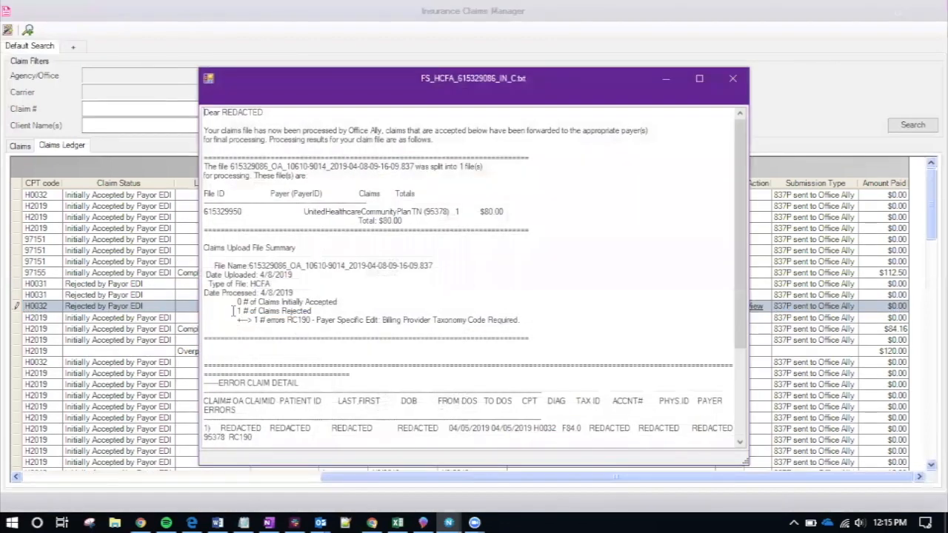
drag(317, 320, 531, 320)
click(732, 78)
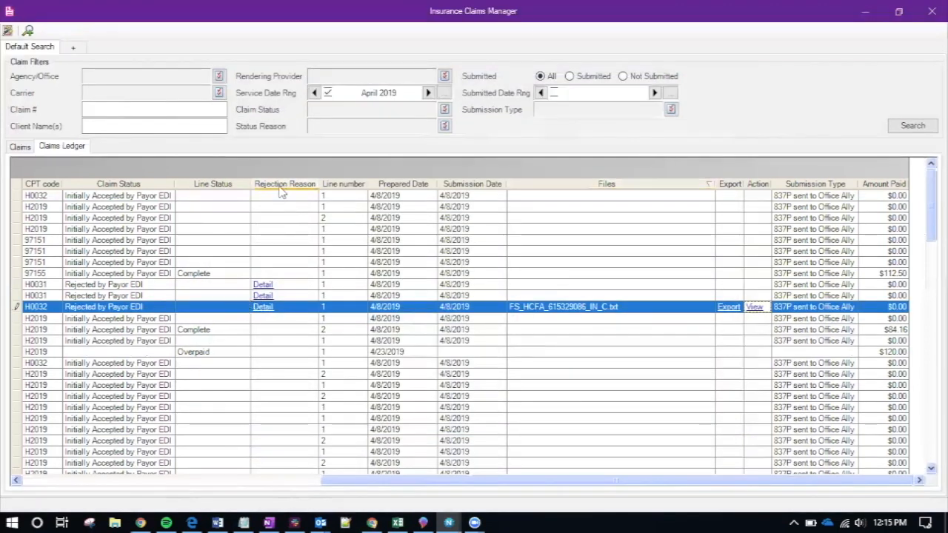
Read the rejected H0032 claim's rejection reason in its Detail message
click(264, 307)
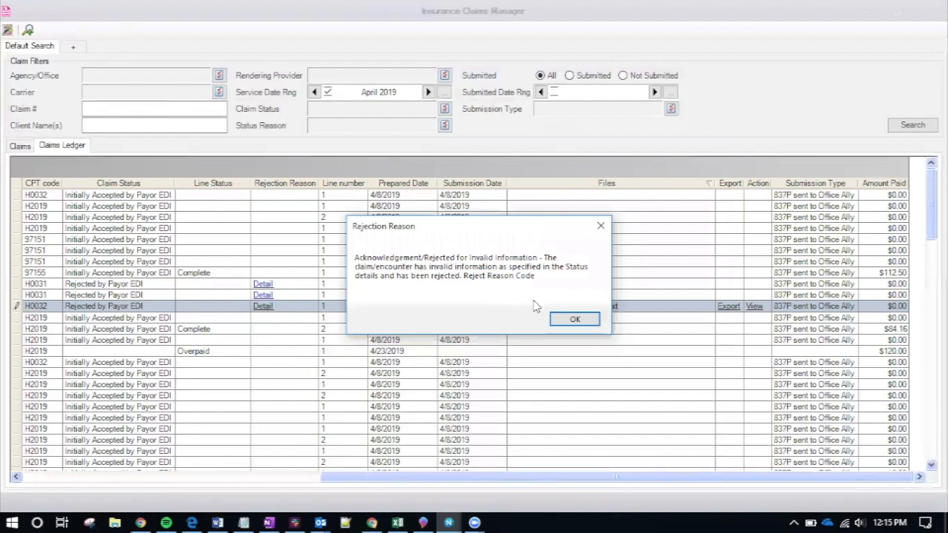
click(575, 320)
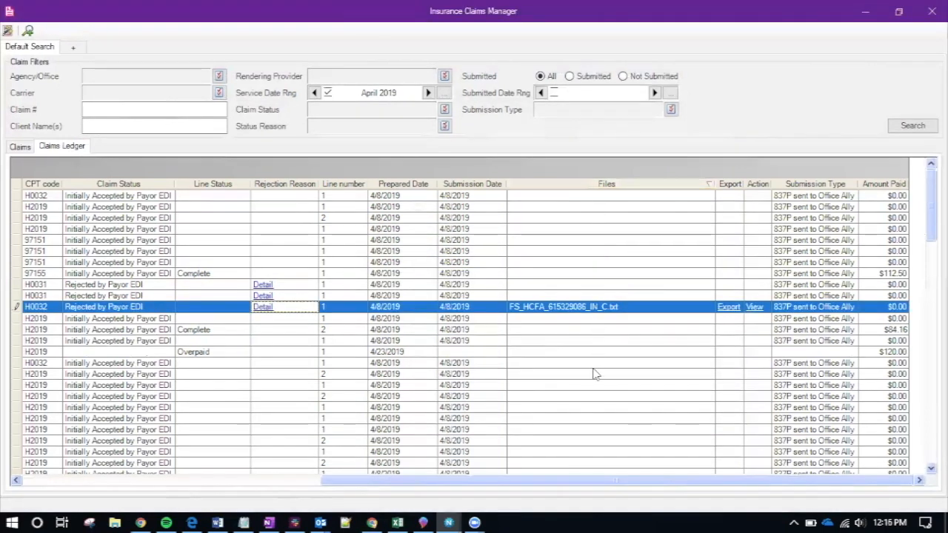
scroll(568, 273, down, 8)
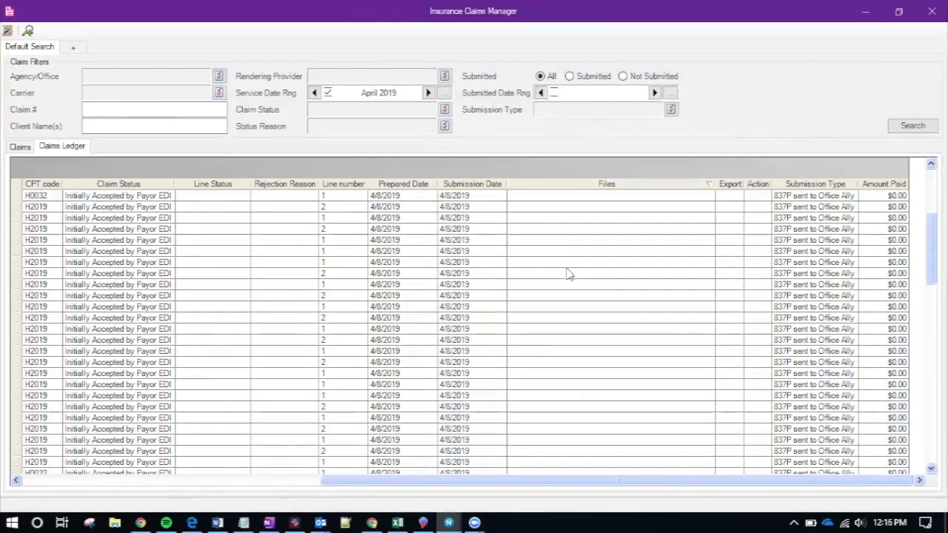
drag(931, 254, 920, 187)
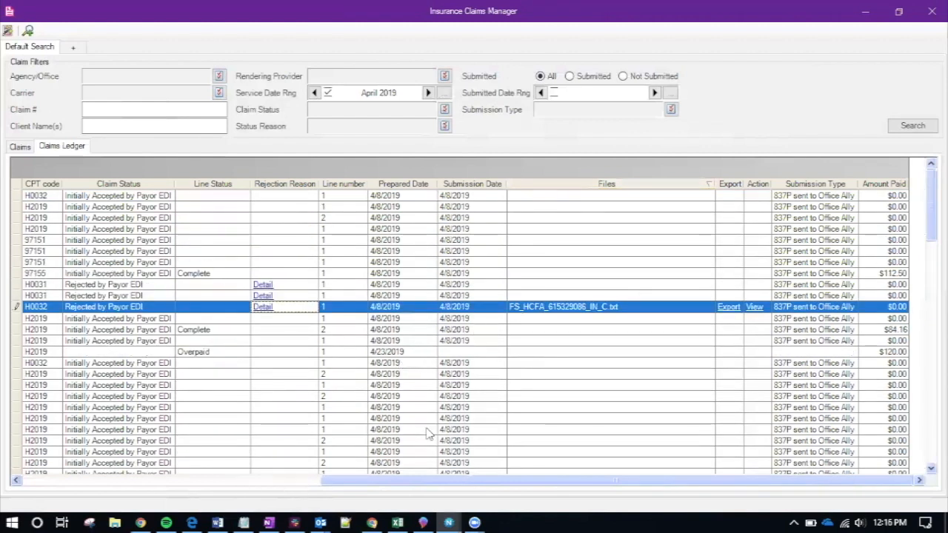
drag(343, 480, 140, 488)
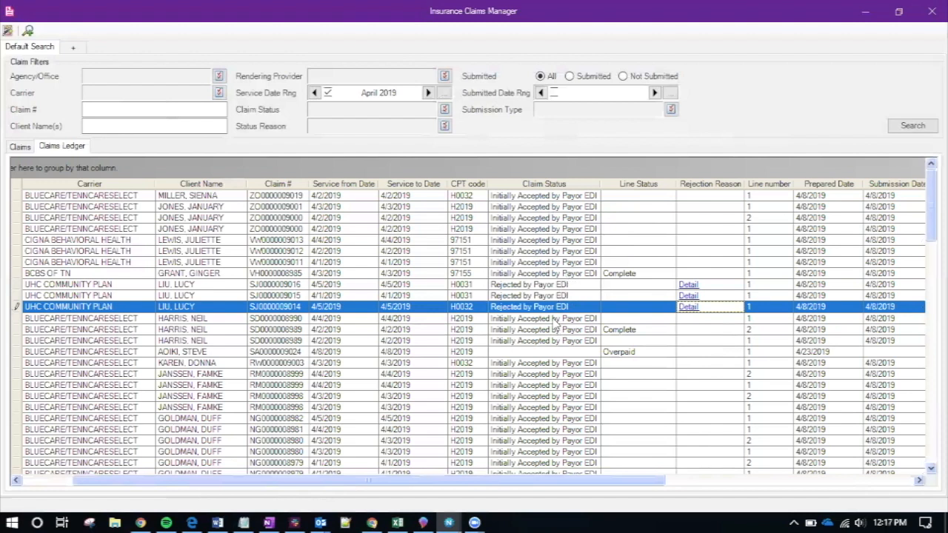
Sort by Claim Status and reload the claims for March 2019
click(578, 183)
click(578, 183)
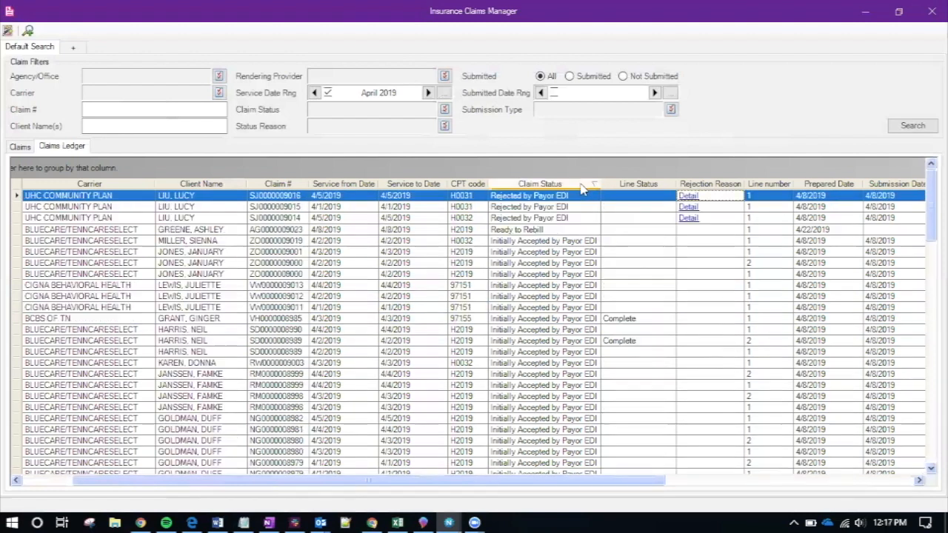
scroll(582, 310, down, 7)
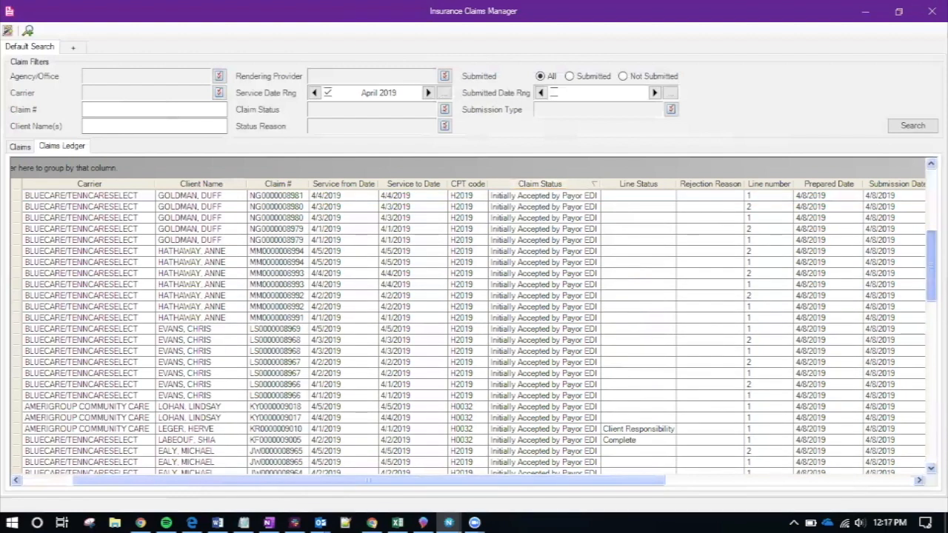
scroll(581, 310, down, 18)
click(314, 93)
click(911, 124)
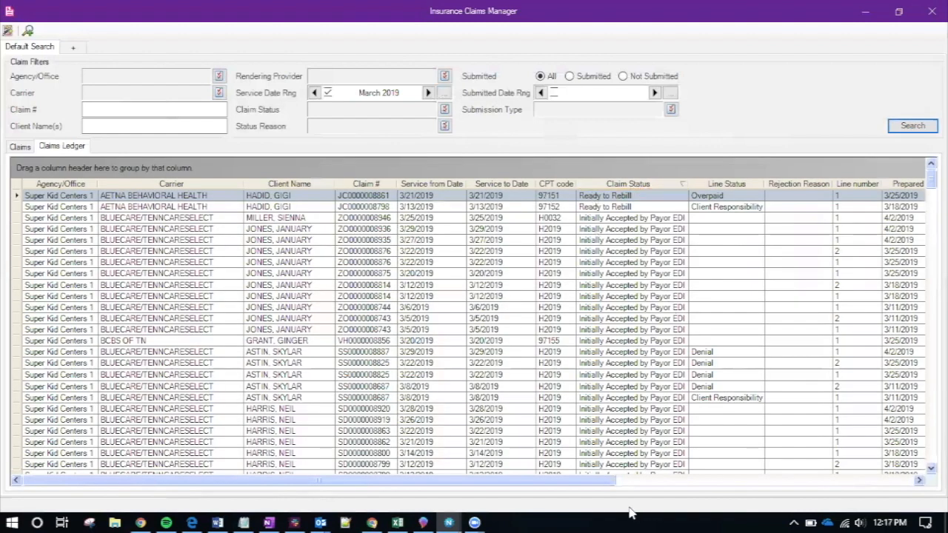
Sort by line status and inspect the overpaid, completed, short pay and client responsibility lines
drag(600, 480, 700, 480)
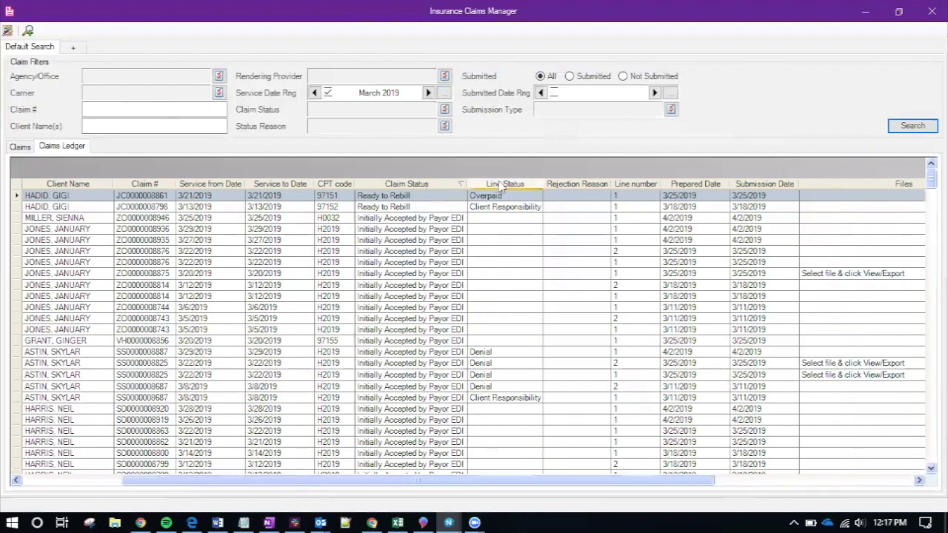
click(501, 185)
click(501, 186)
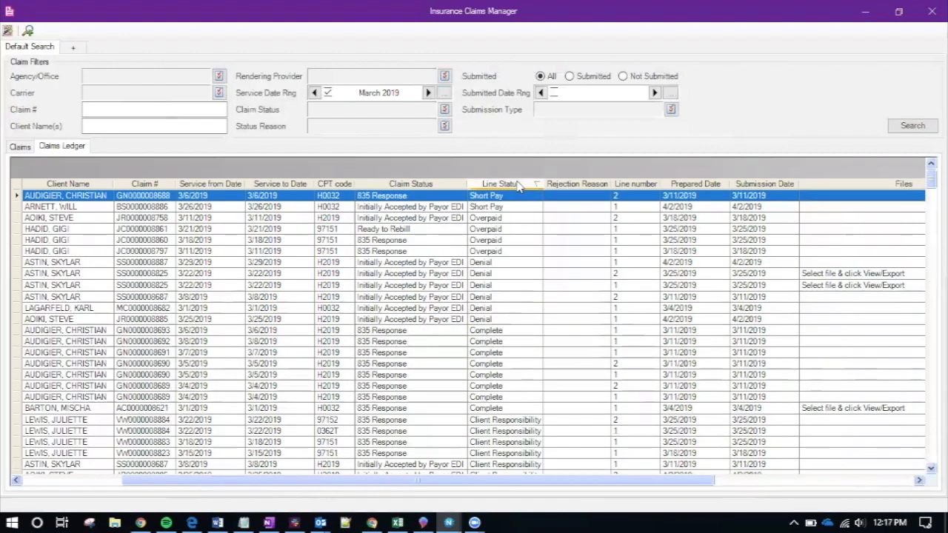
click(412, 252)
click(408, 331)
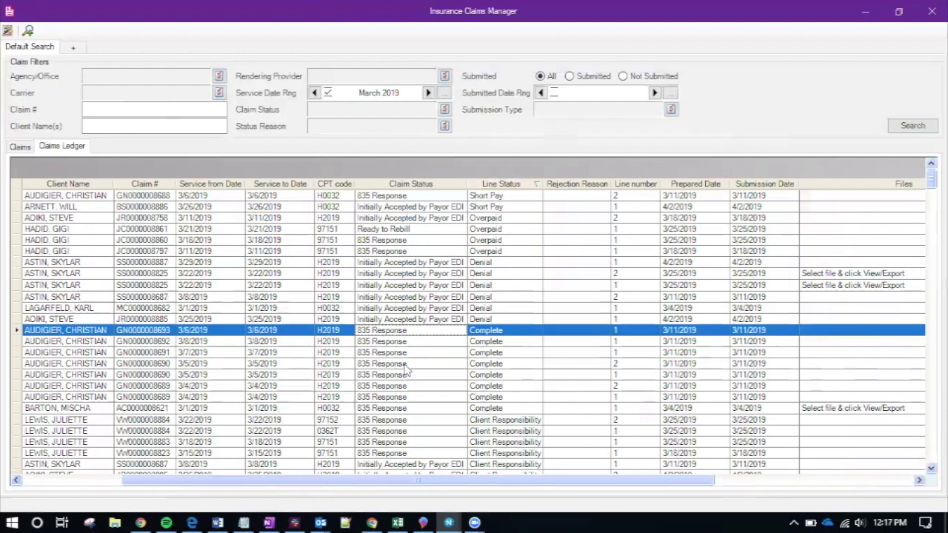
click(404, 366)
click(452, 242)
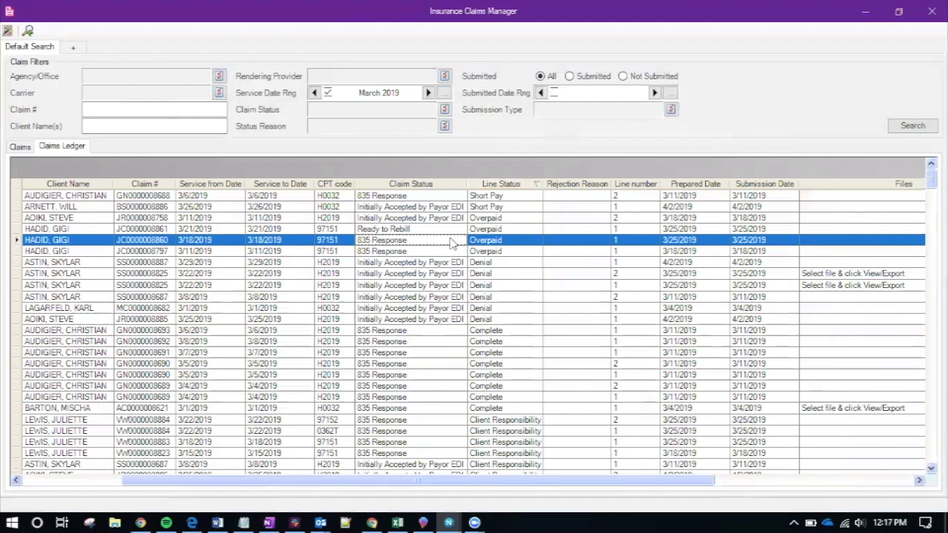
click(513, 344)
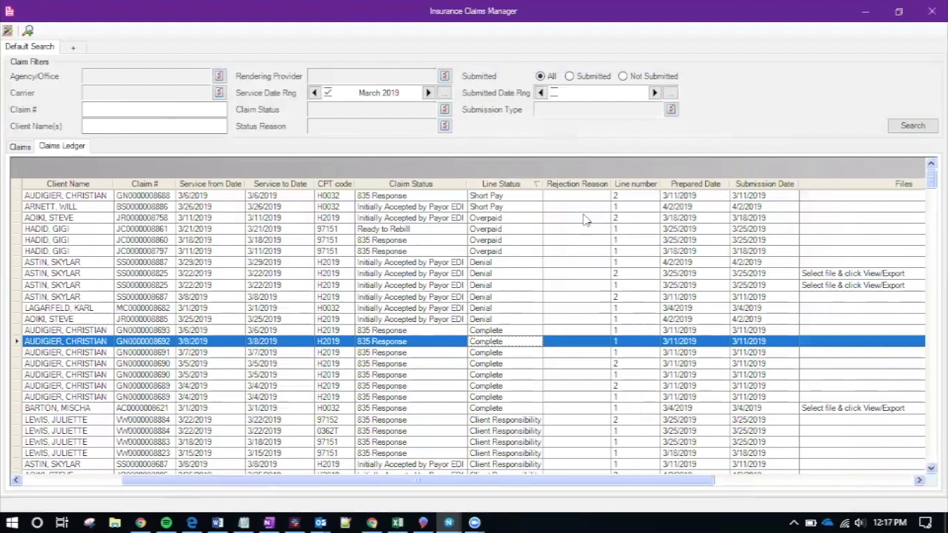
click(532, 208)
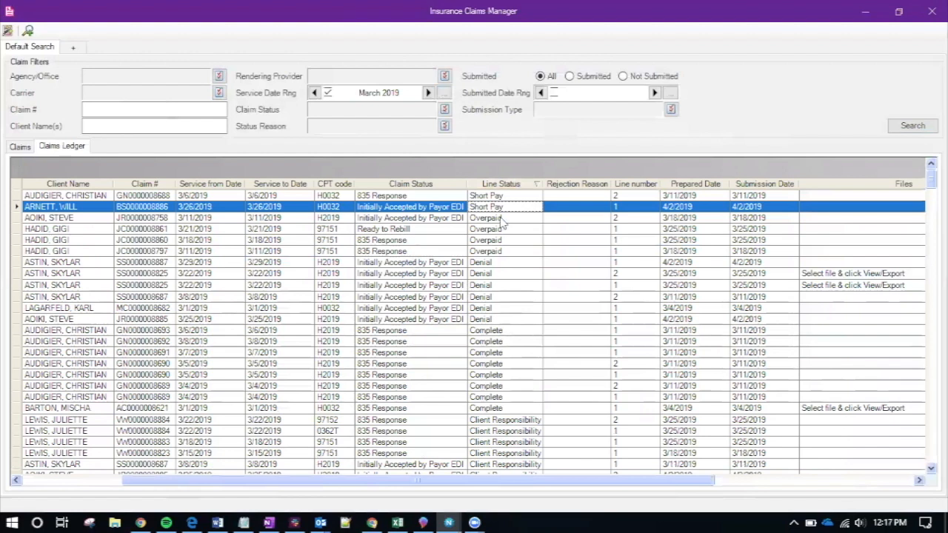
click(501, 220)
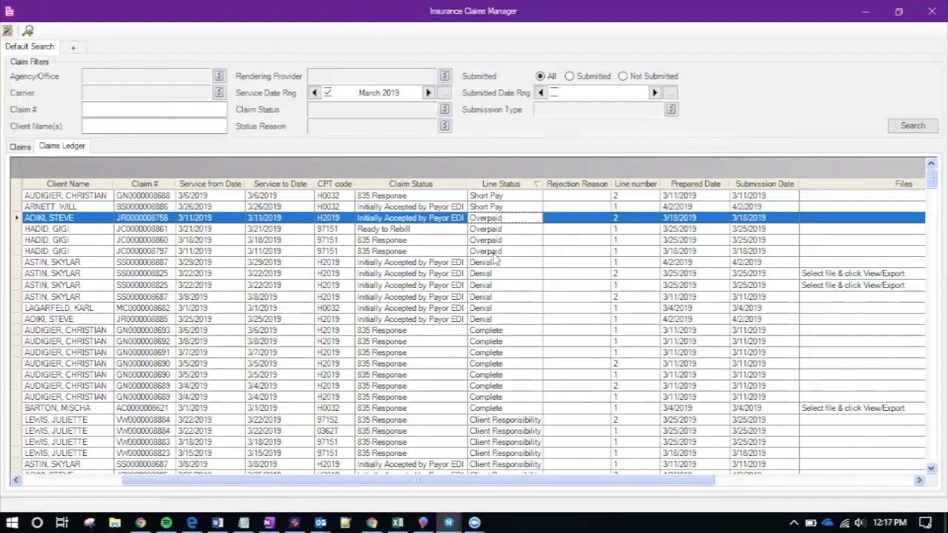
click(489, 420)
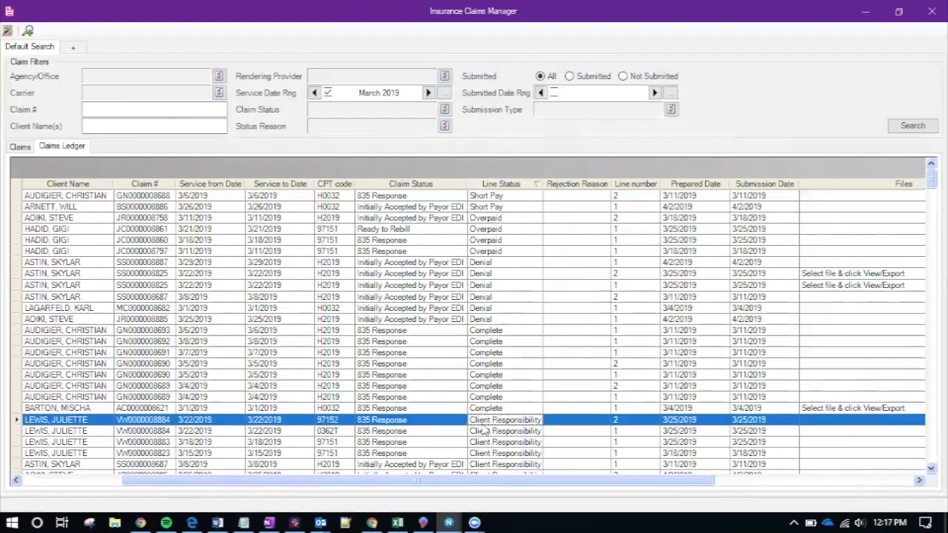
Select the denied 3/8/2019 H2019 line and sort the ledger by Rejection Reason
scroll(489, 421, down, 1)
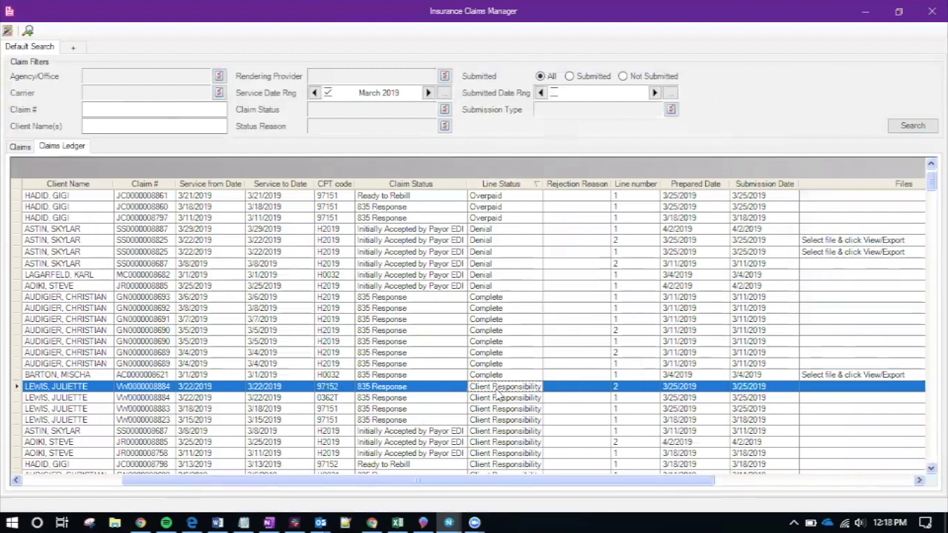
click(489, 264)
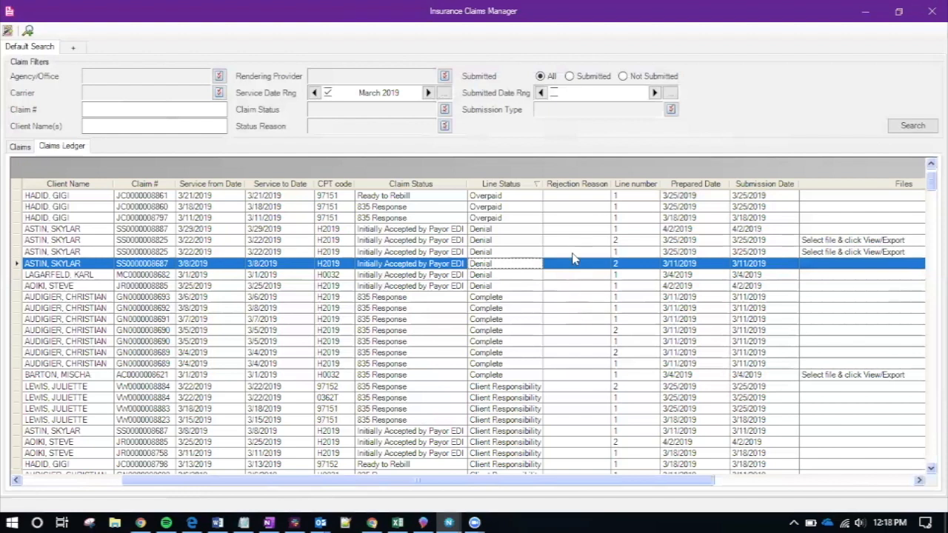
click(573, 185)
click(579, 186)
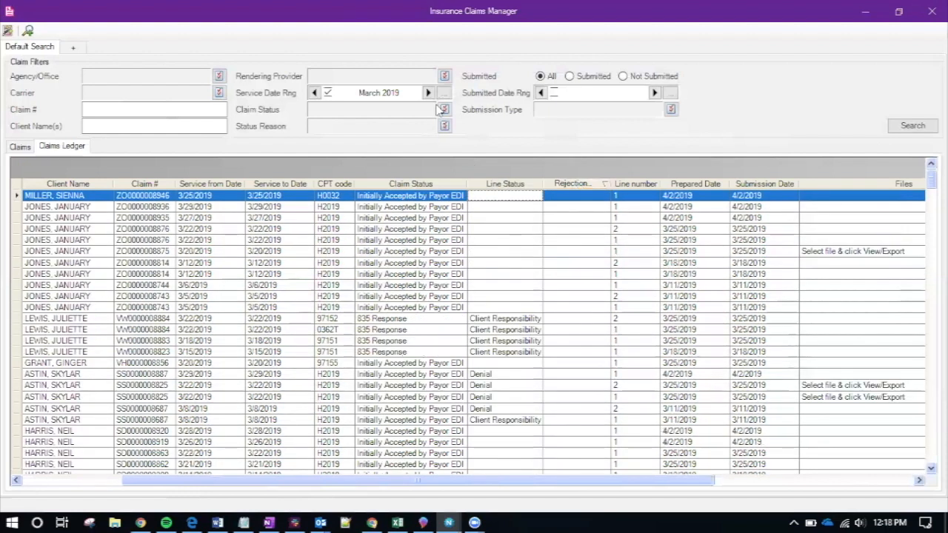
Load the April 2019 claims and sort them by Rejection Reason
click(428, 92)
click(428, 93)
click(908, 125)
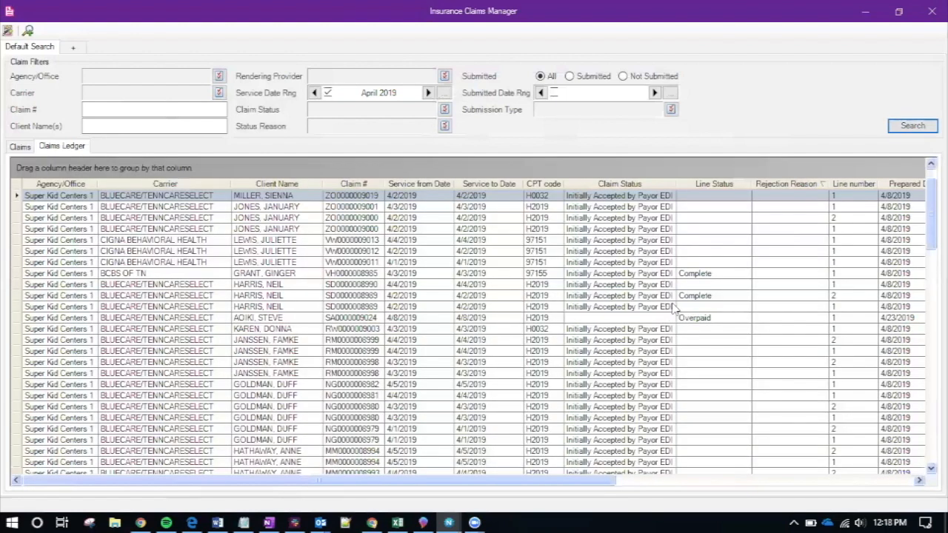
click(783, 187)
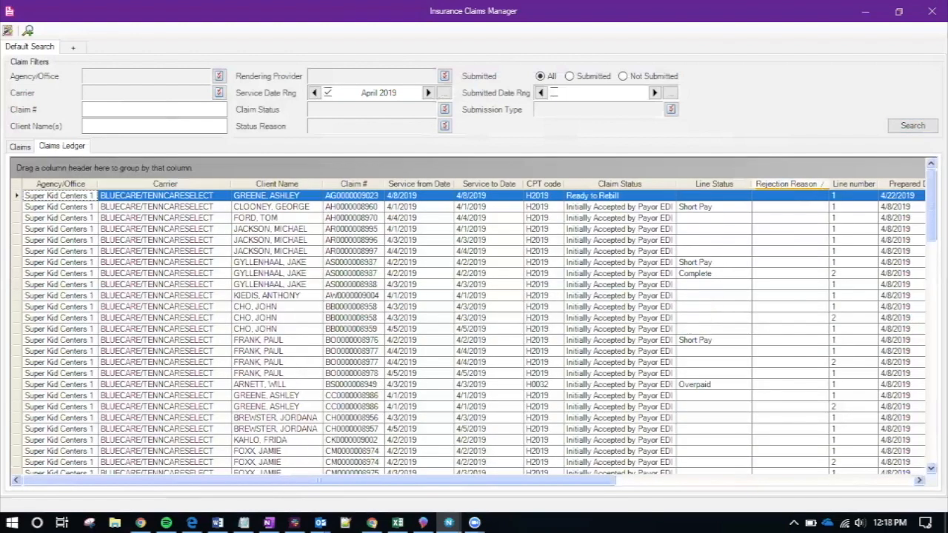
Read a rejected line's rejection reason, then select the 4/2/2019 short-paid line
drag(932, 209, 932, 438)
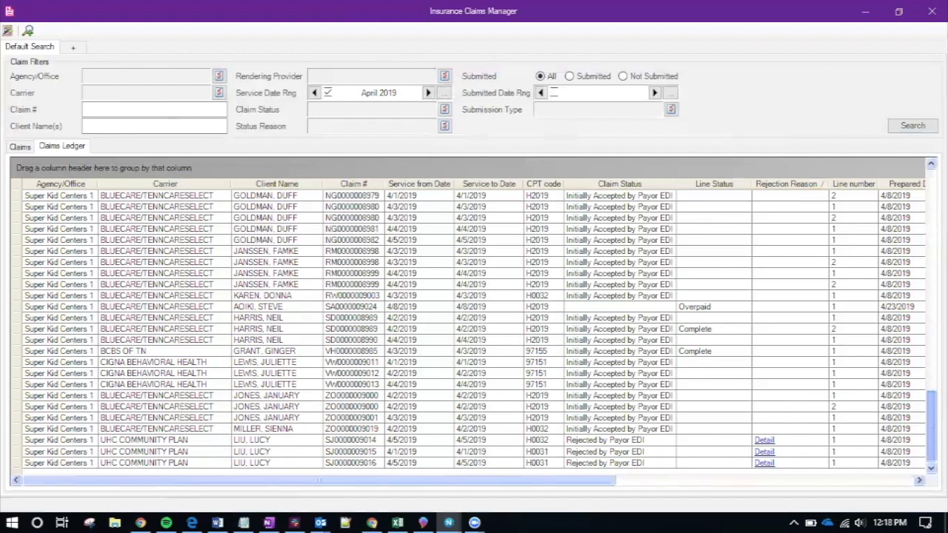
click(763, 440)
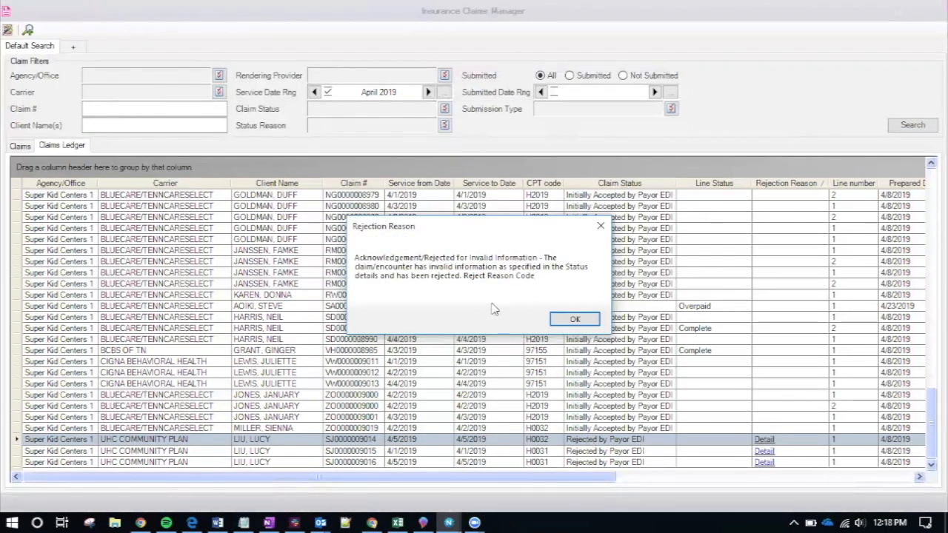
click(566, 320)
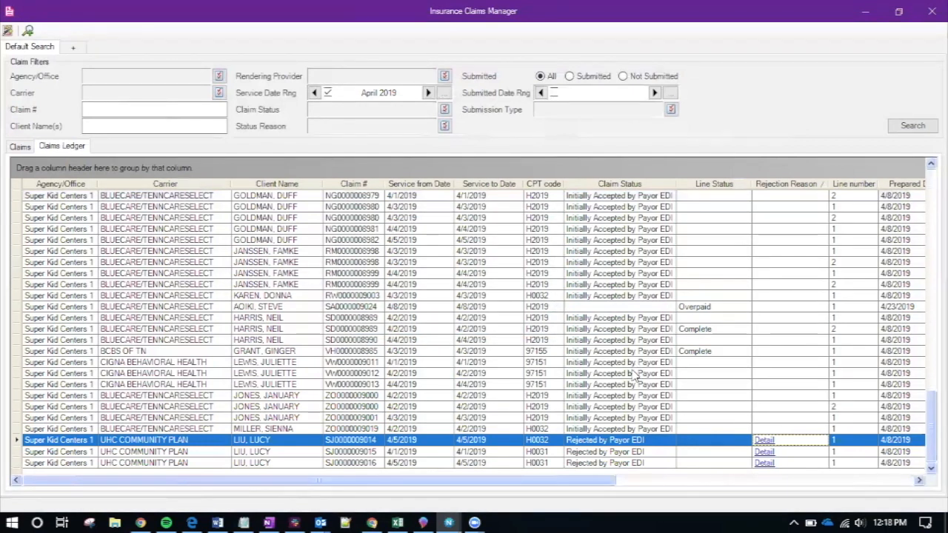
drag(931, 433, 931, 207)
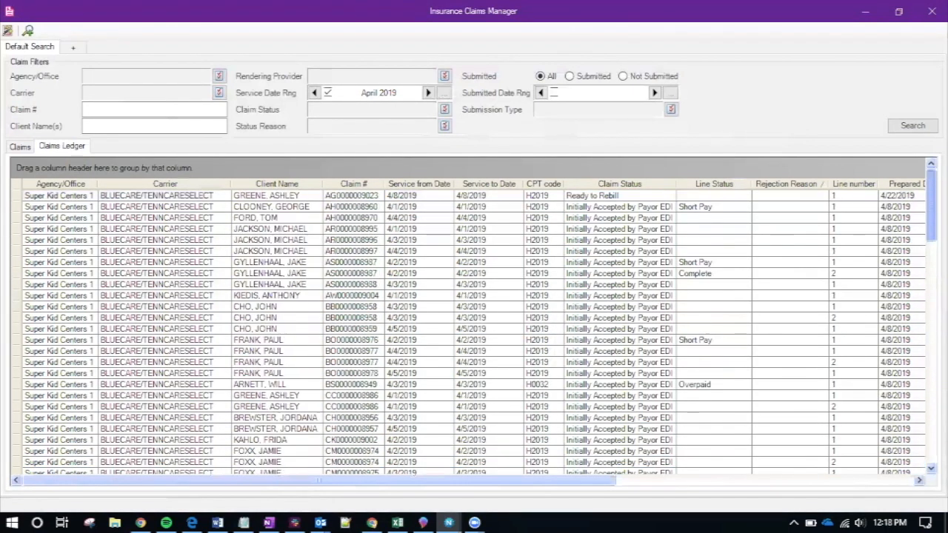
click(638, 266)
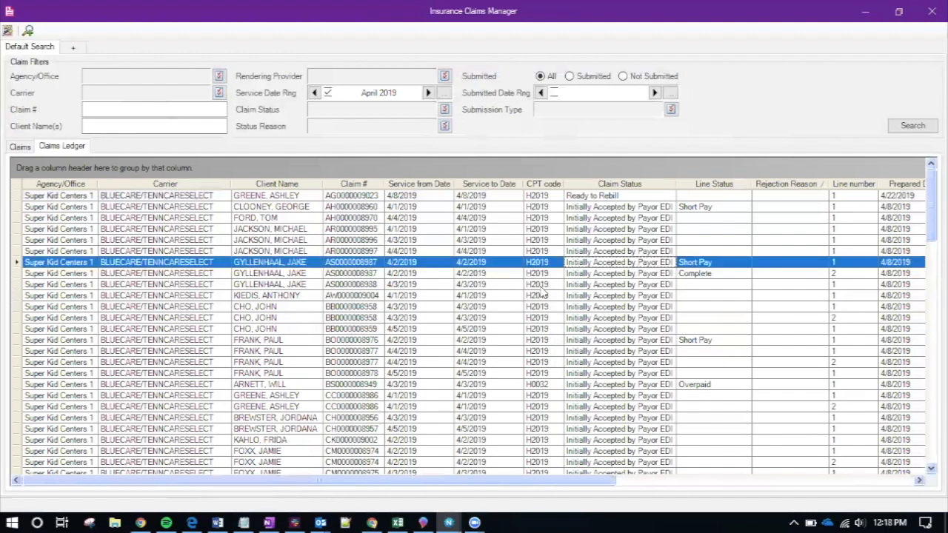
Open the 4/2/2019 H2019 short-paid charge line and enlarge its window to show payment and balance columns
double_click(497, 265)
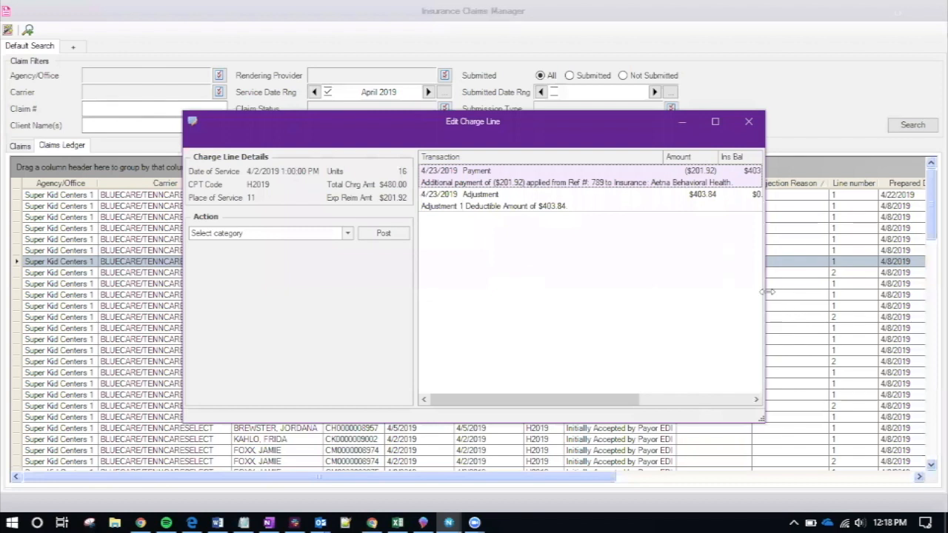
drag(768, 292, 943, 292)
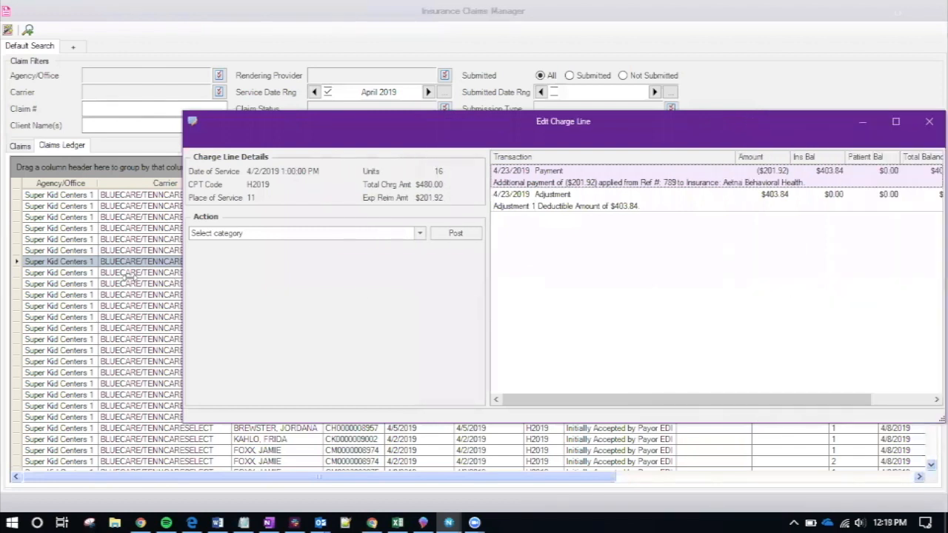
drag(130, 277, 59, 279)
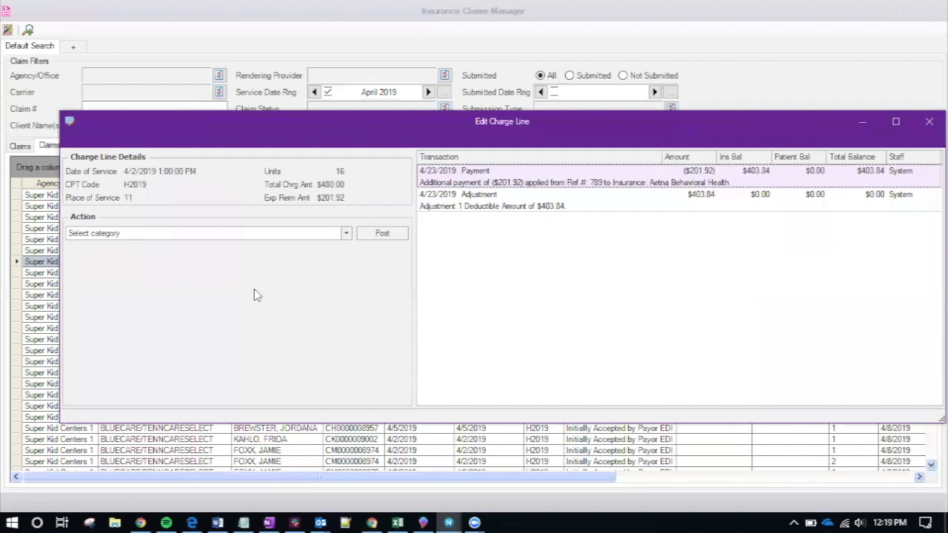
drag(349, 119, 324, 117)
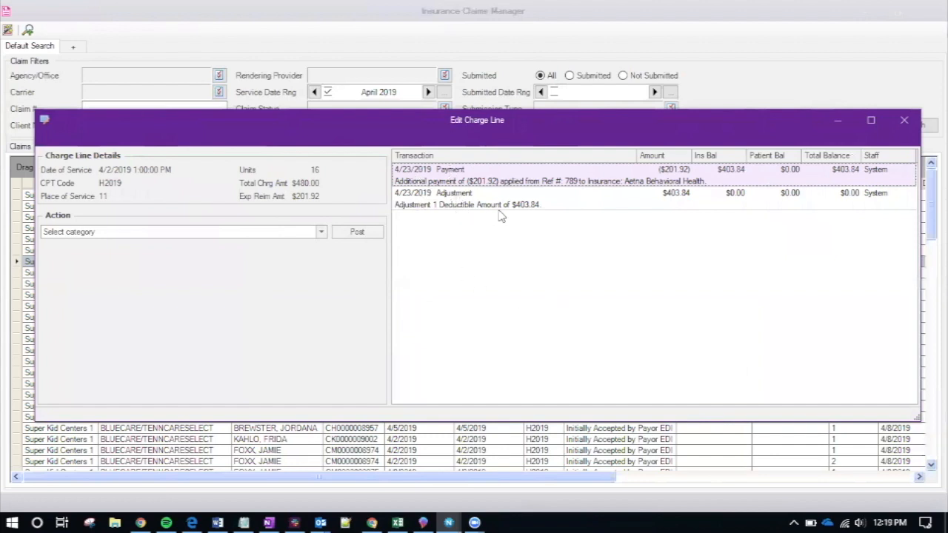
Choose the Adjustment action for the charge line and browse the adjustment reasons
click(319, 233)
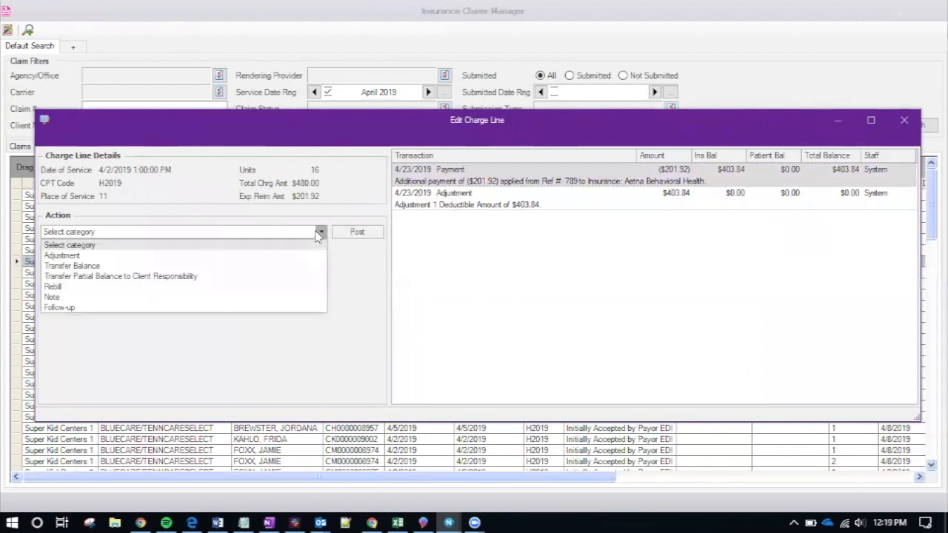
click(275, 255)
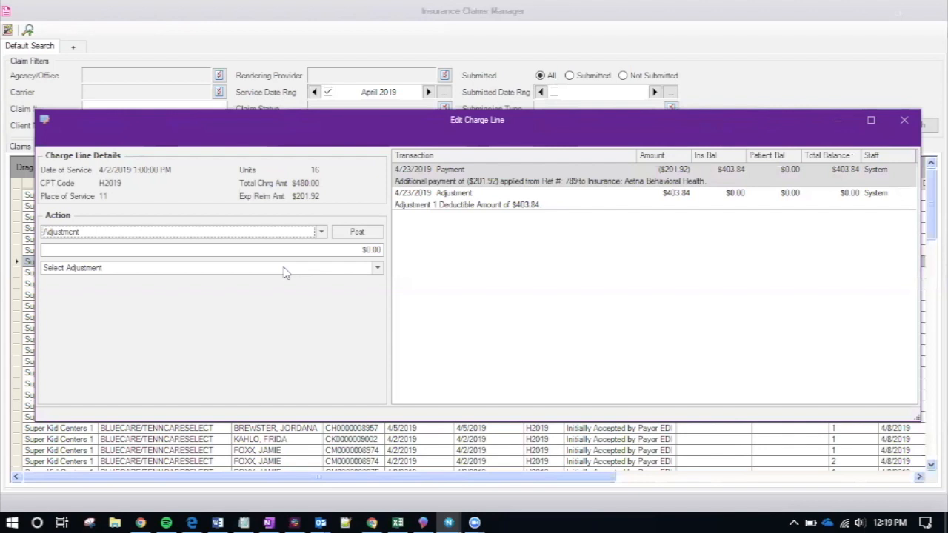
click(286, 268)
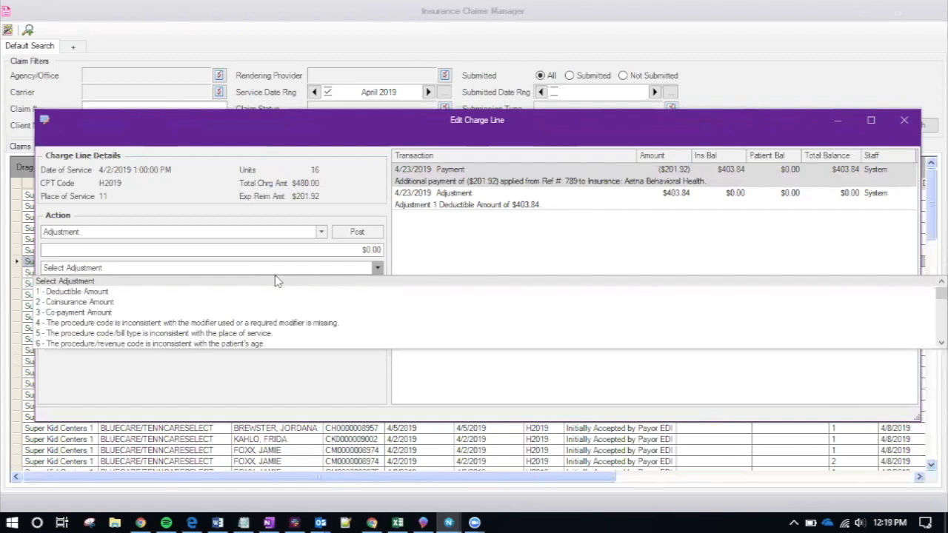
text(123)
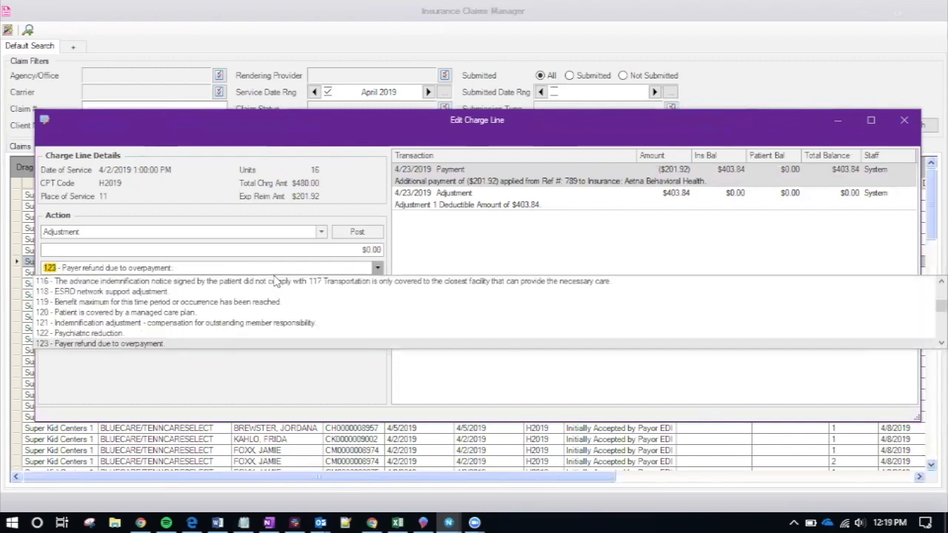
key(BackSpace)
key(BackSpace)
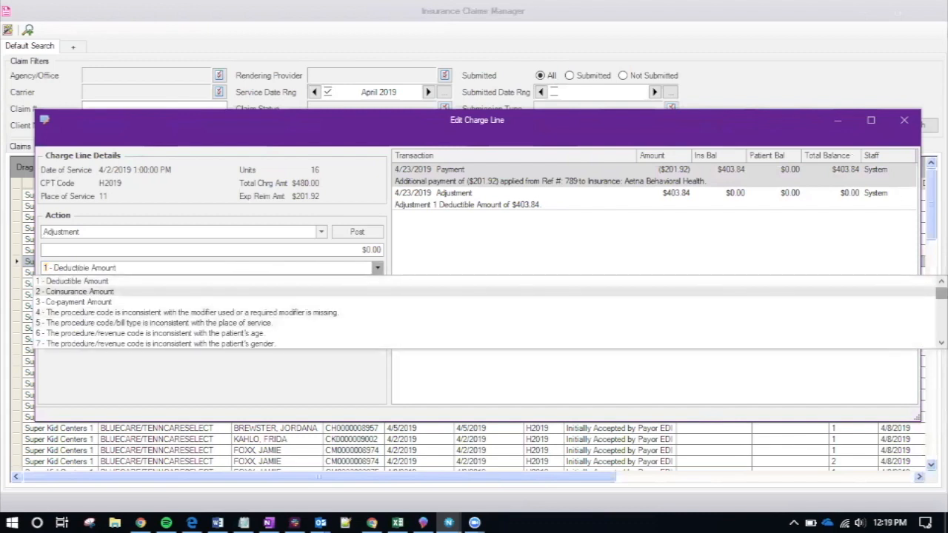
mouse_move(942, 294)
mouse_down()
mouse_move(942, 331)
mouse_move(942, 294)
mouse_up()
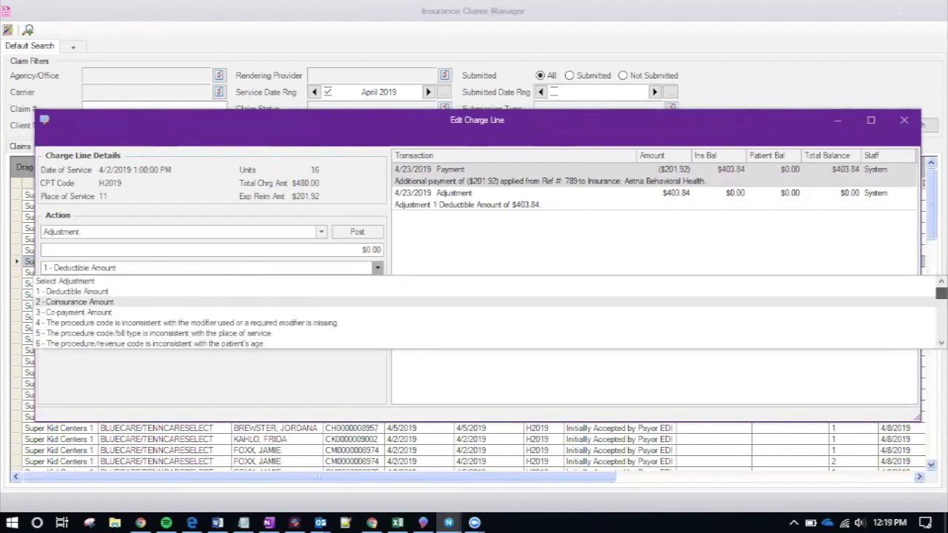
click(323, 268)
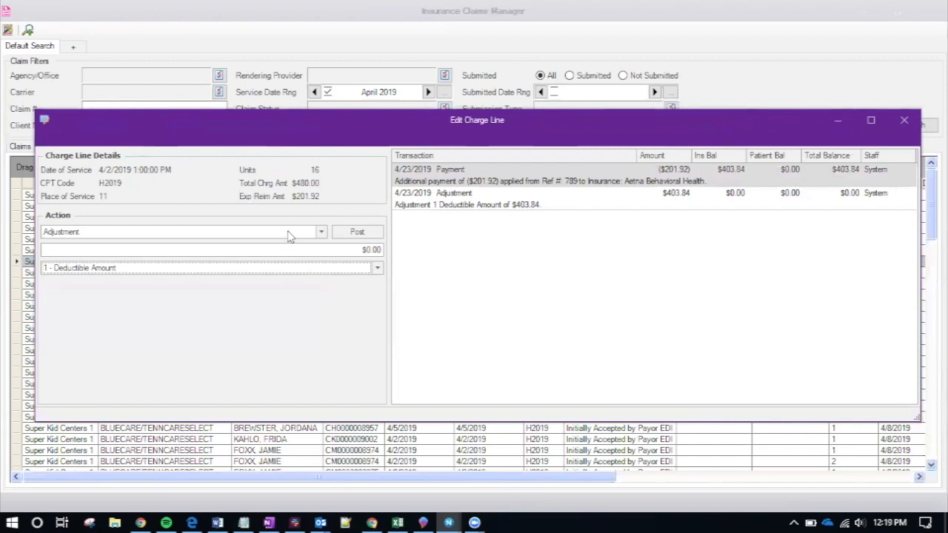
Post a $10.00 adjustment with reason 4, procedure code inconsistent with modifier
click(344, 250)
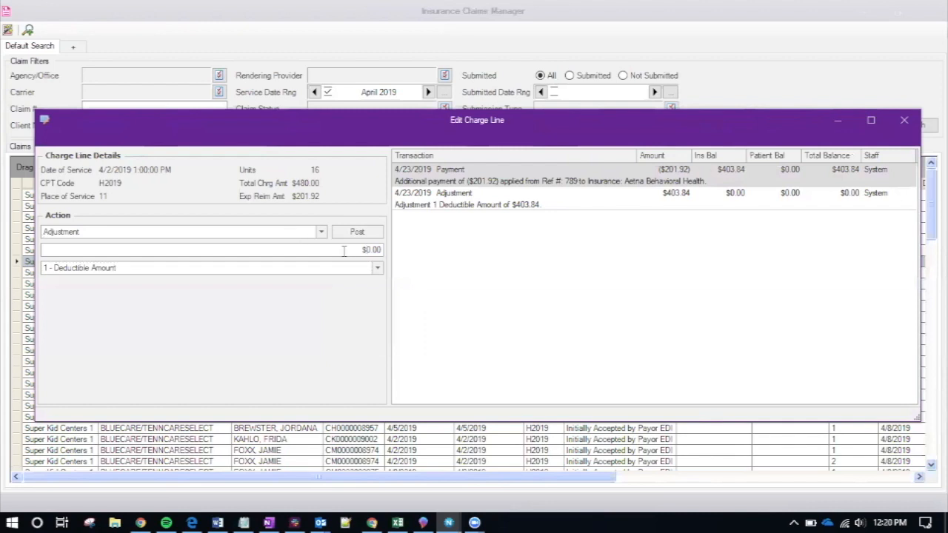
text(10)
click(136, 269)
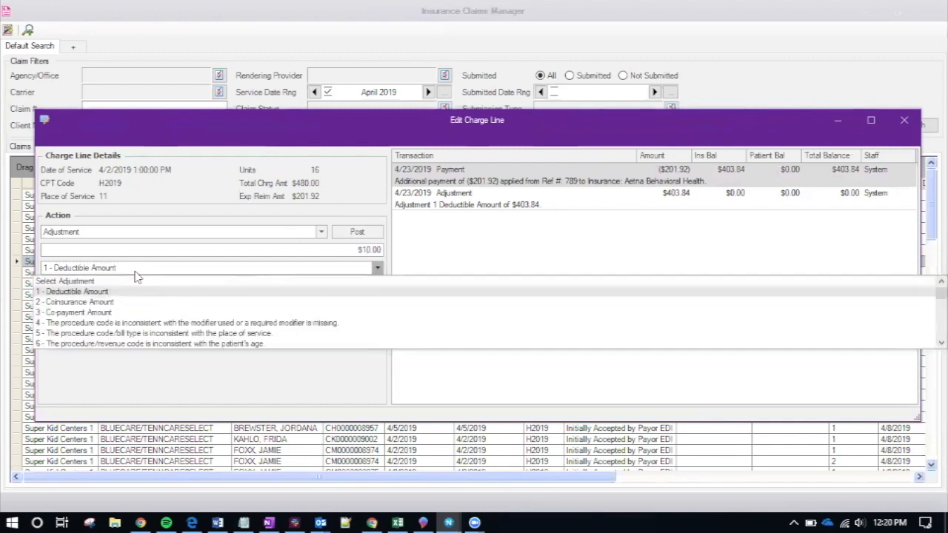
click(110, 324)
click(352, 232)
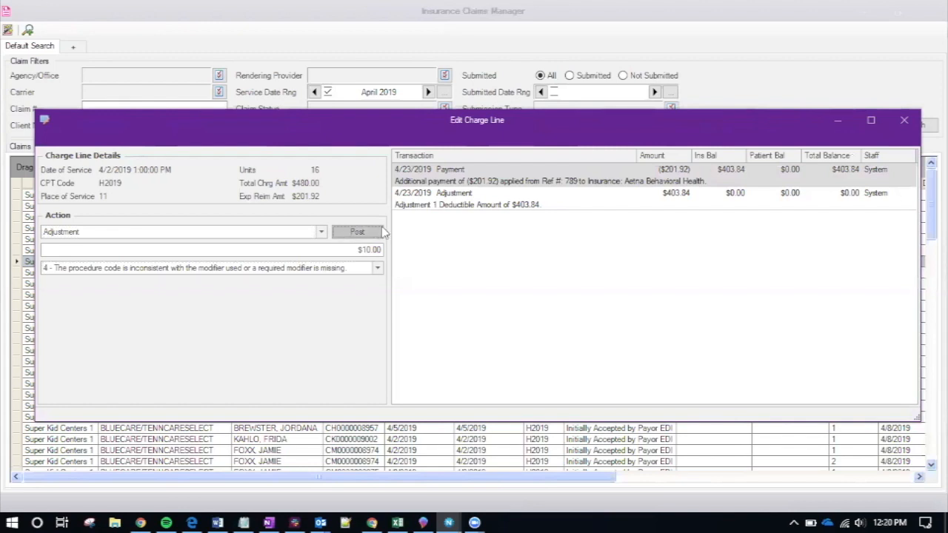
click(372, 232)
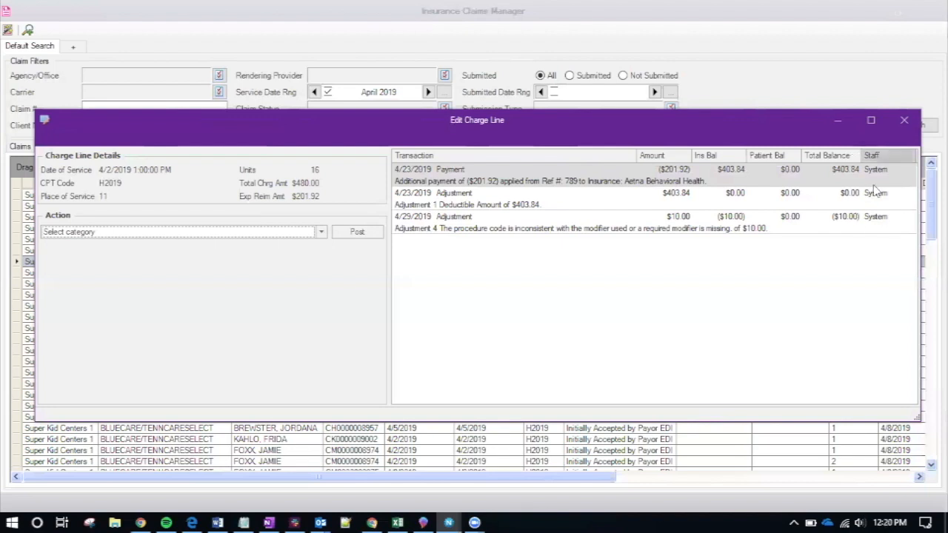
Select the new 4/29/2019 adjustment, set the action to Transfer Balance, and review available funding sources
click(888, 233)
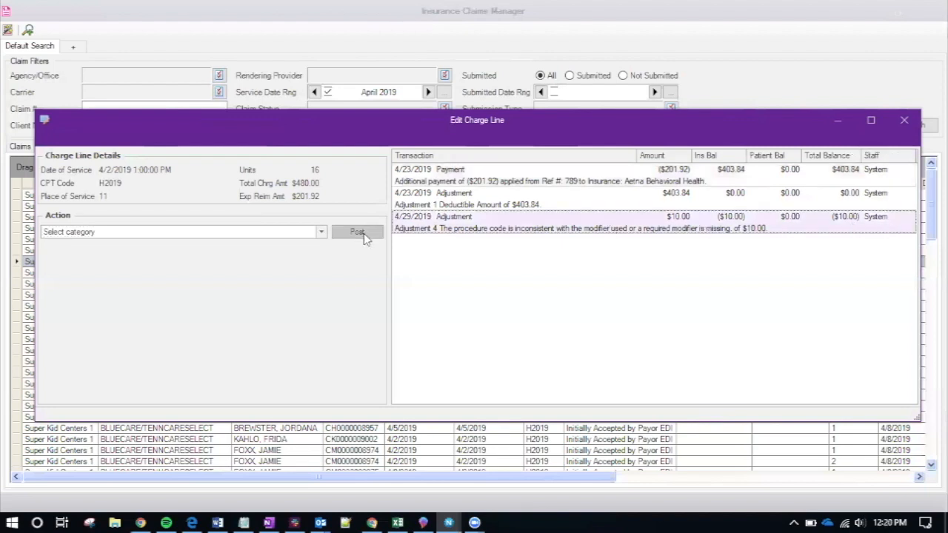
click(212, 234)
click(151, 267)
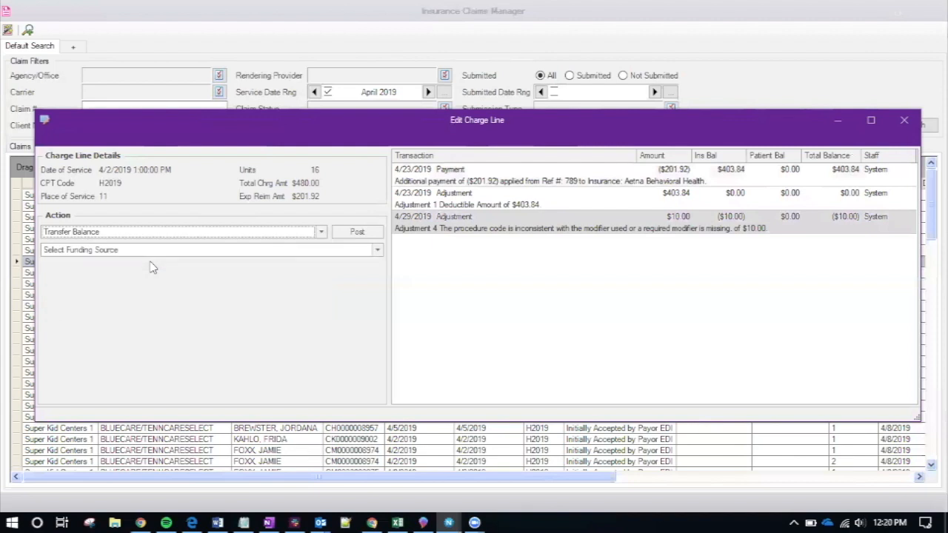
click(169, 252)
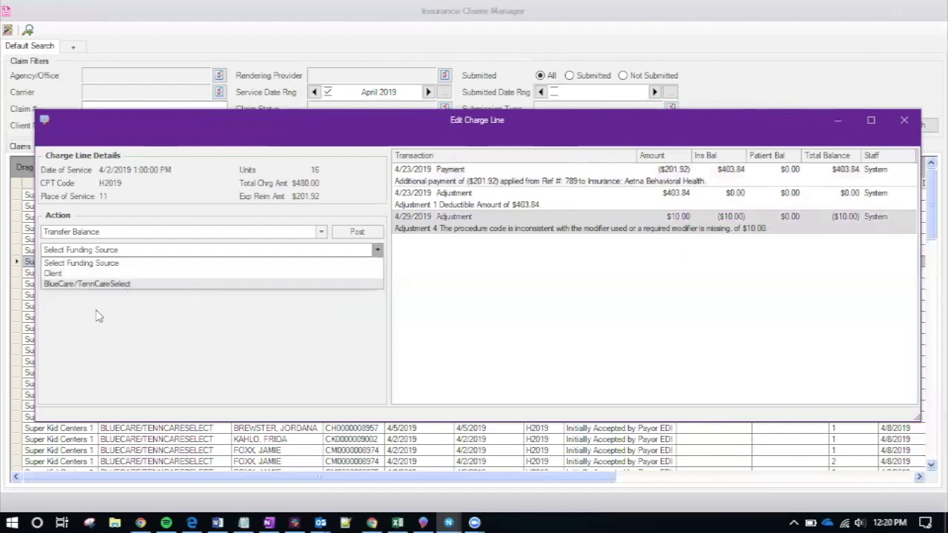
click(140, 330)
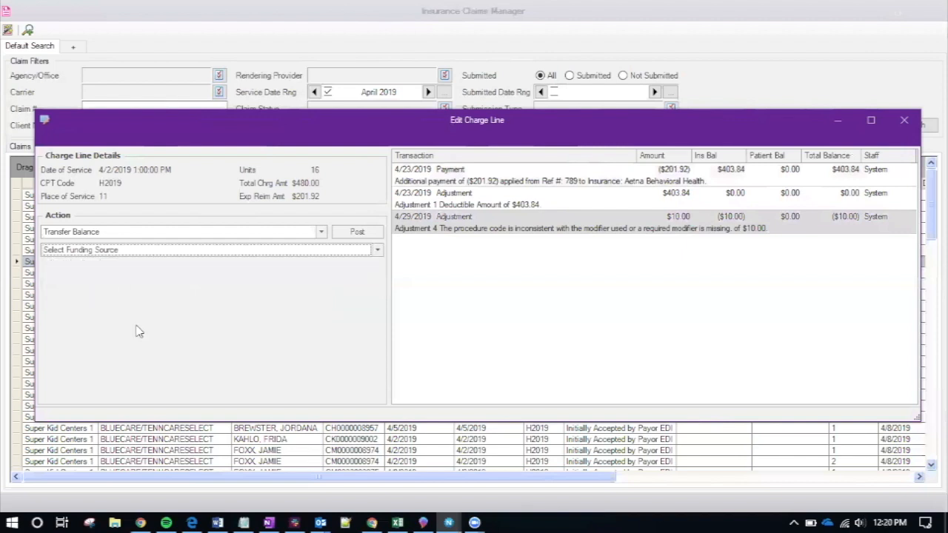
click(124, 235)
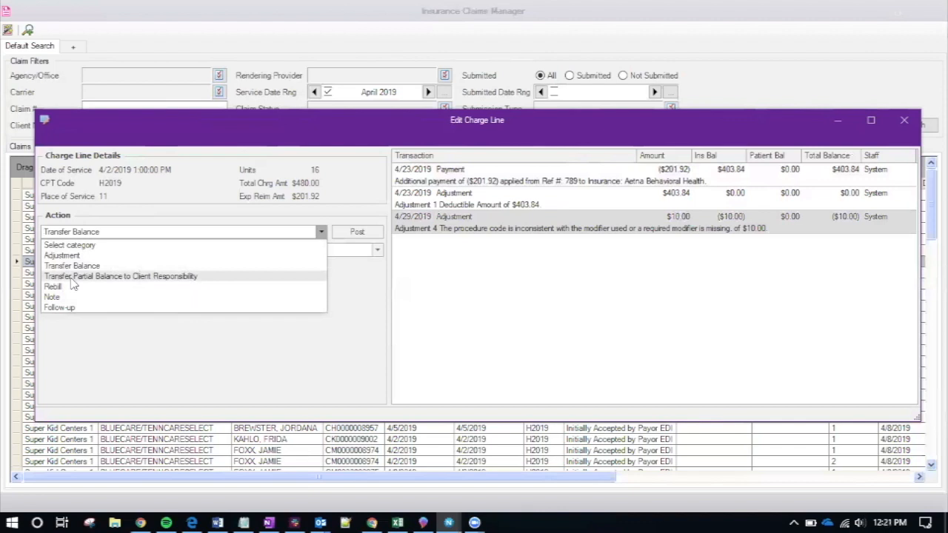
Transfer $10.00 of the balance to client responsibility as a Copay and post it
click(119, 277)
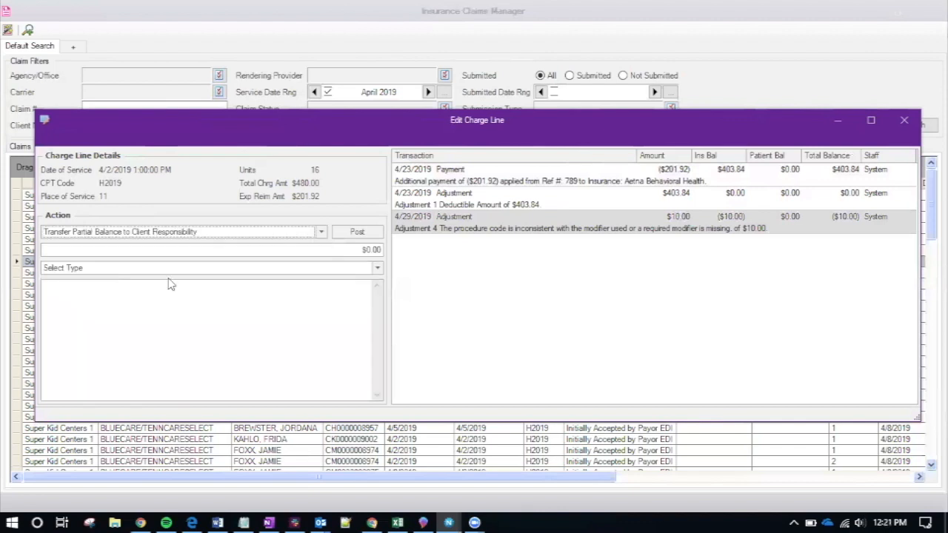
click(299, 232)
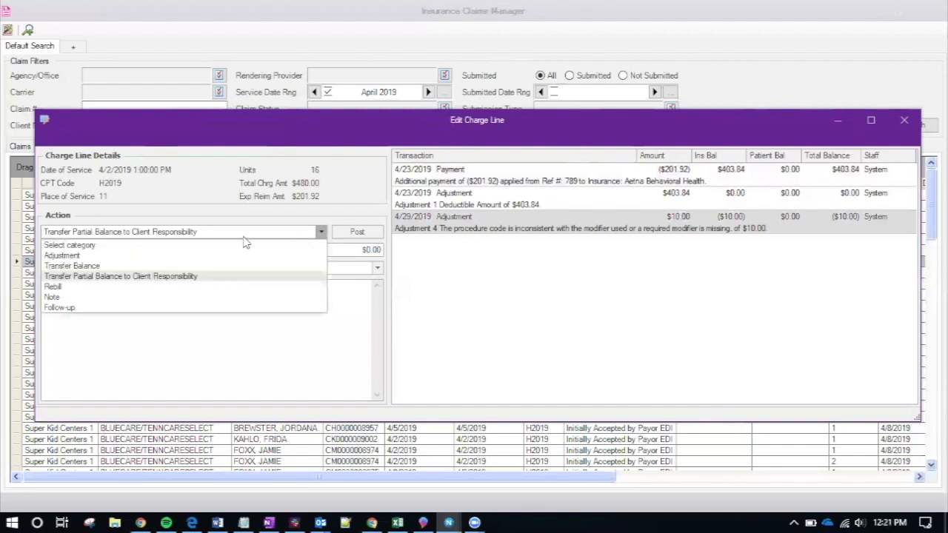
click(146, 267)
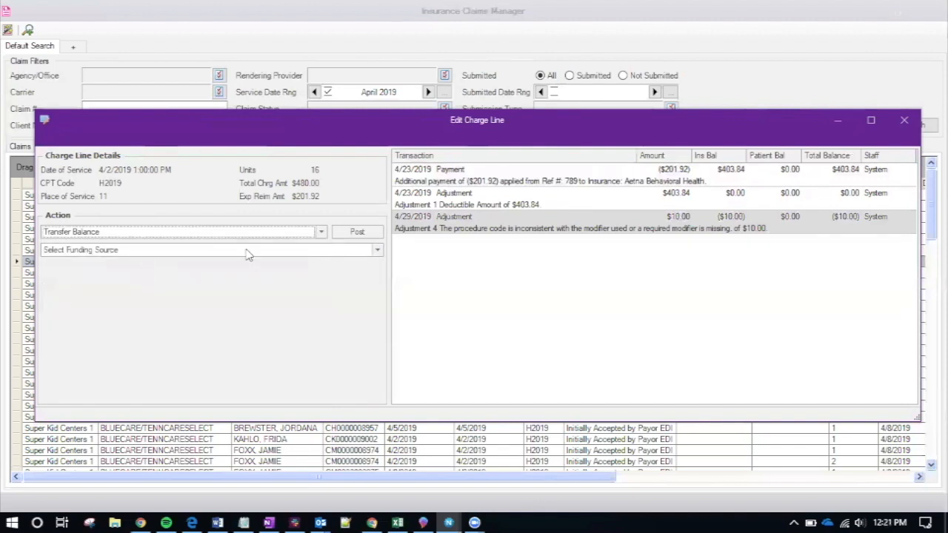
click(311, 233)
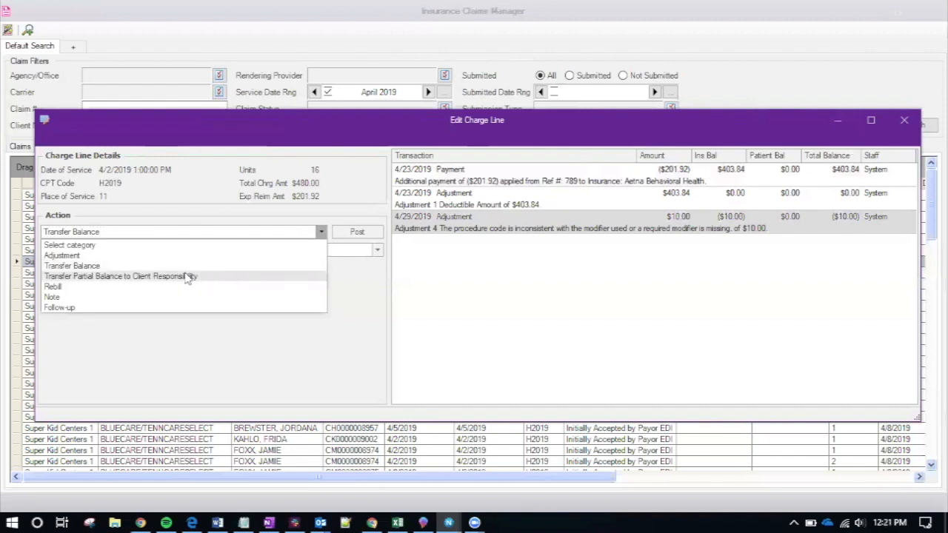
click(188, 277)
click(309, 250)
text(10.00)
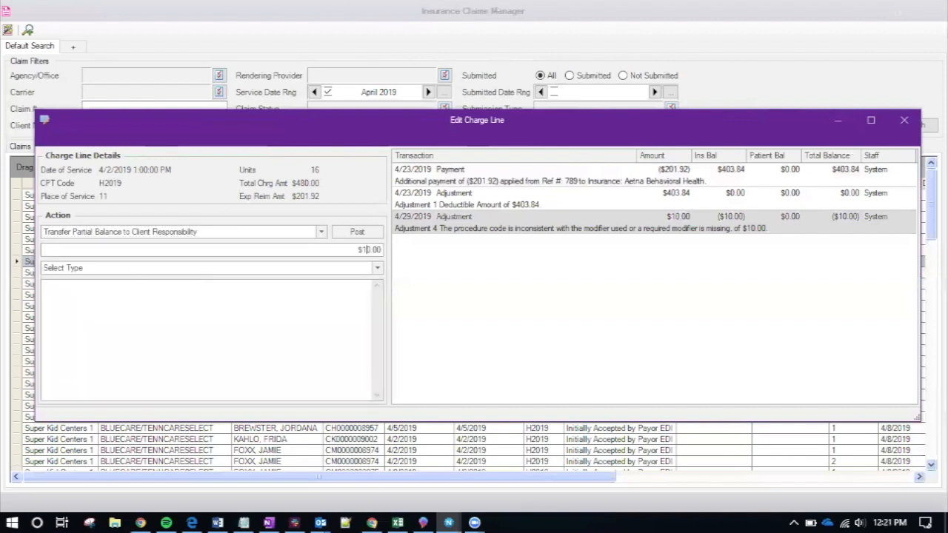
click(323, 267)
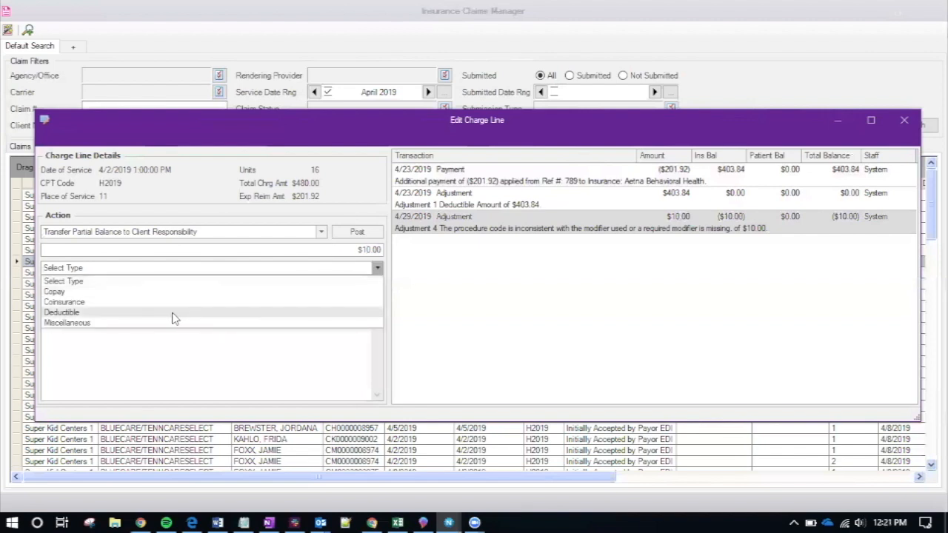
click(134, 292)
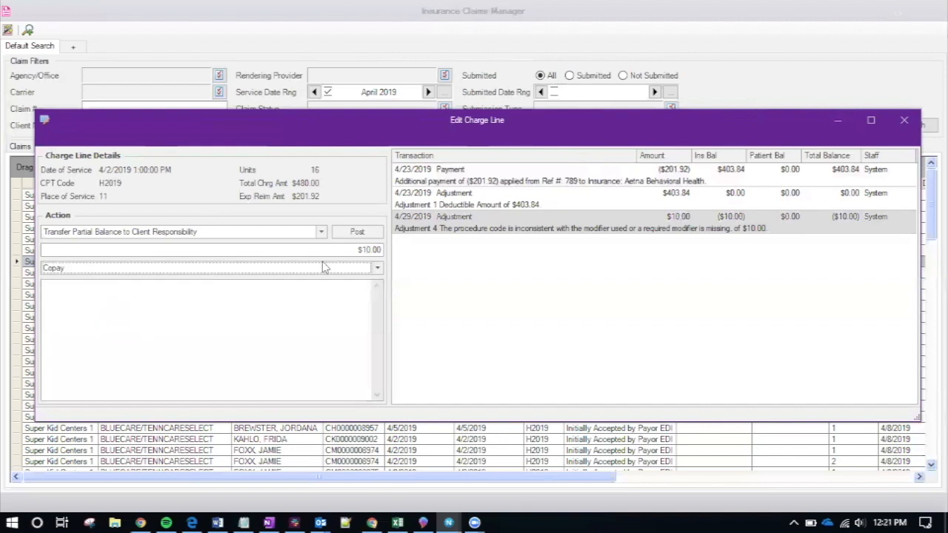
click(347, 235)
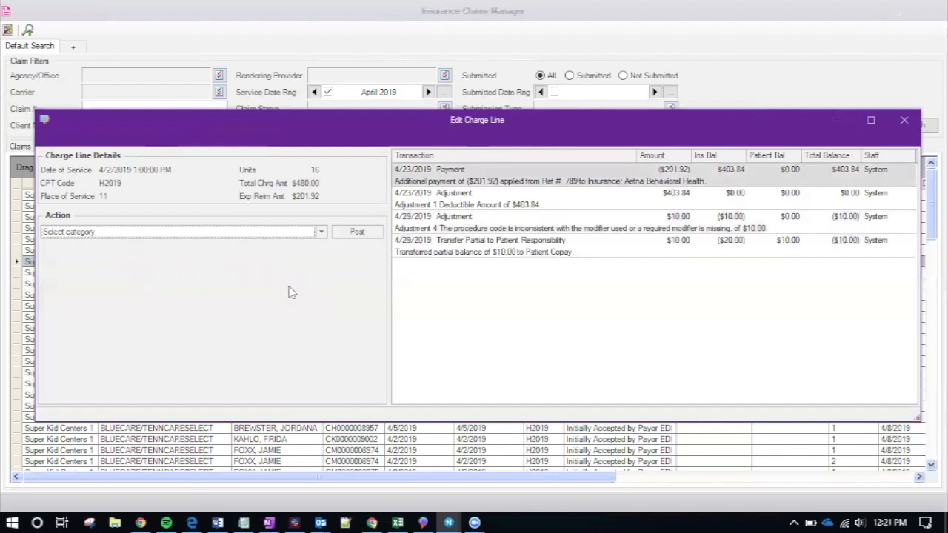
Post a note reading 'Test note' to the charge line's transactions
click(128, 234)
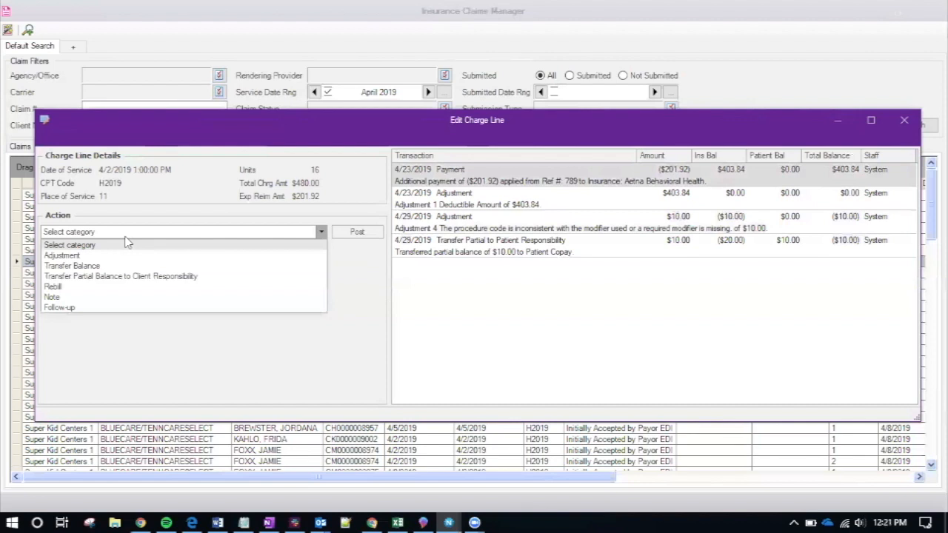
click(111, 277)
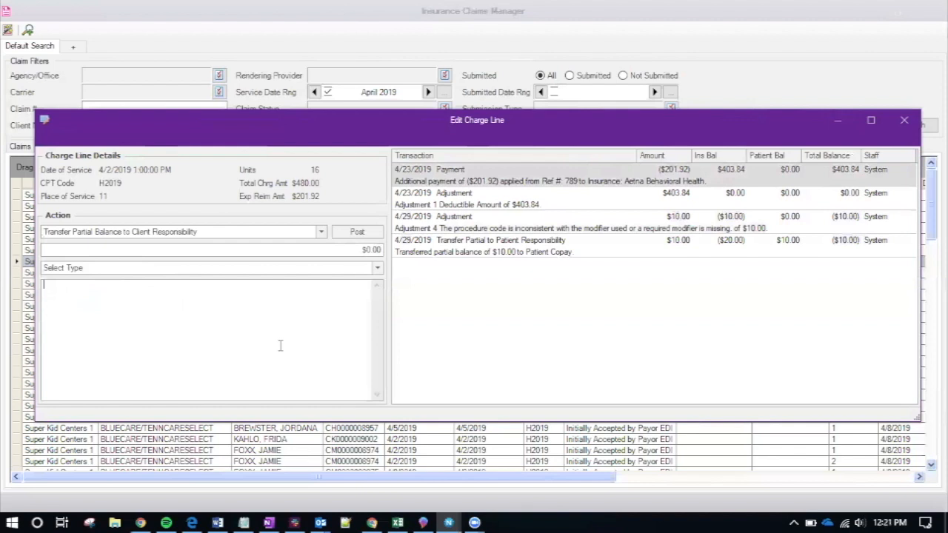
click(136, 235)
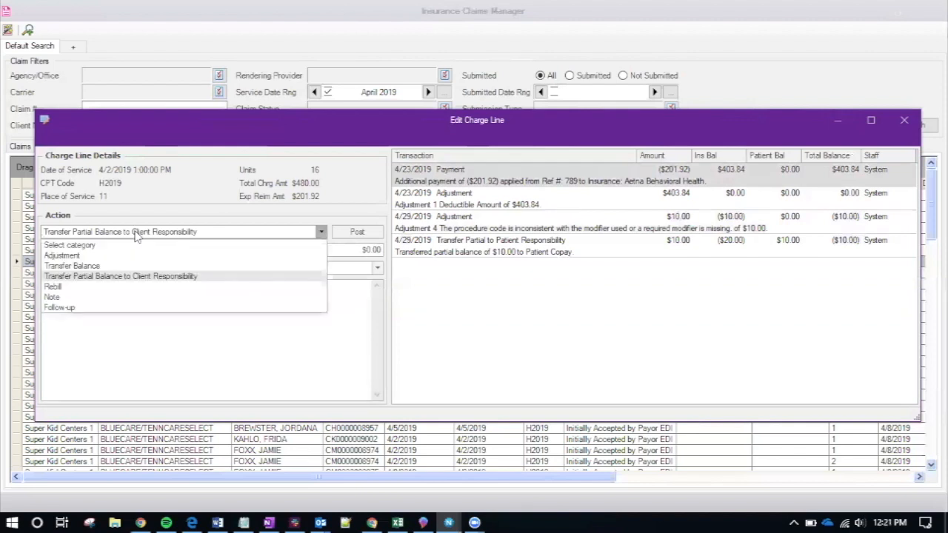
click(116, 287)
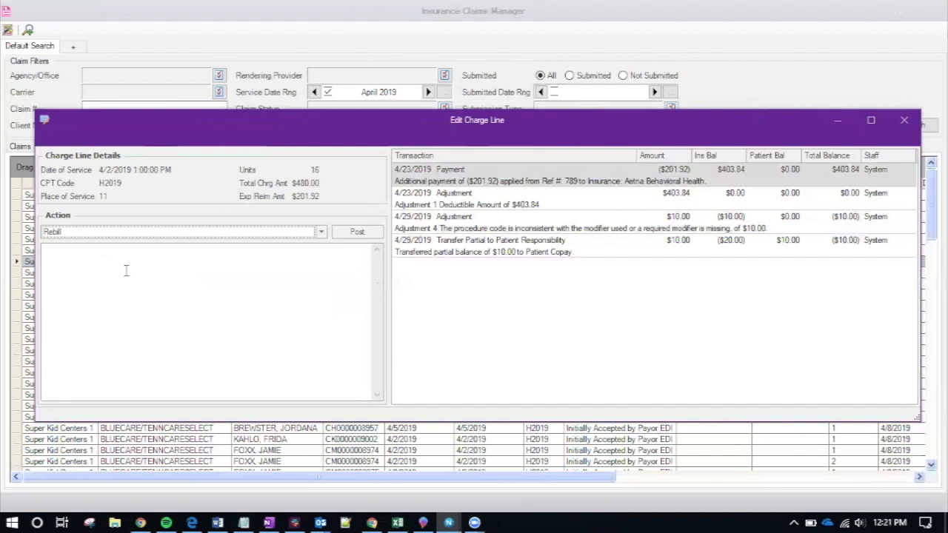
click(126, 235)
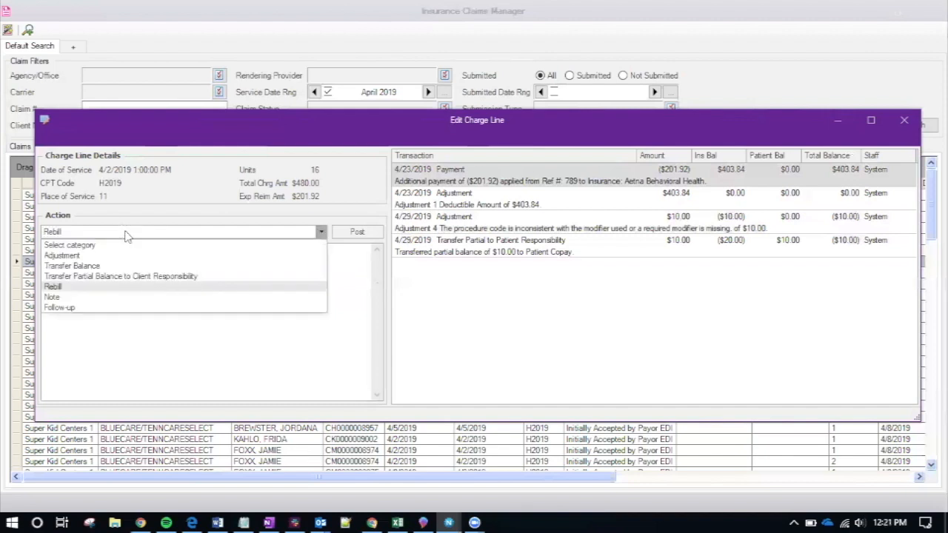
click(97, 298)
click(157, 307)
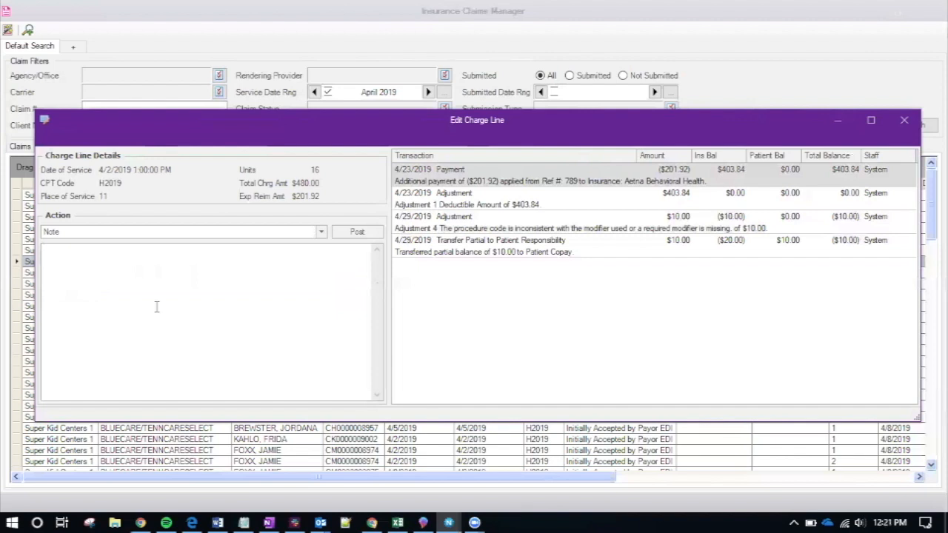
text(Test note)
click(357, 232)
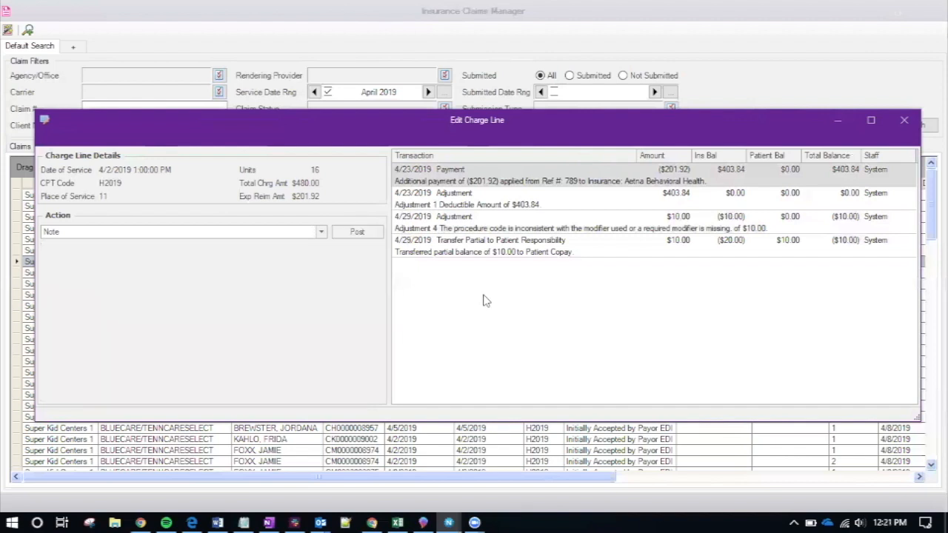
Post a follow-up dated 4/30/2019 with text 'Test' and select the new entry
click(194, 232)
click(108, 307)
click(175, 249)
click(377, 250)
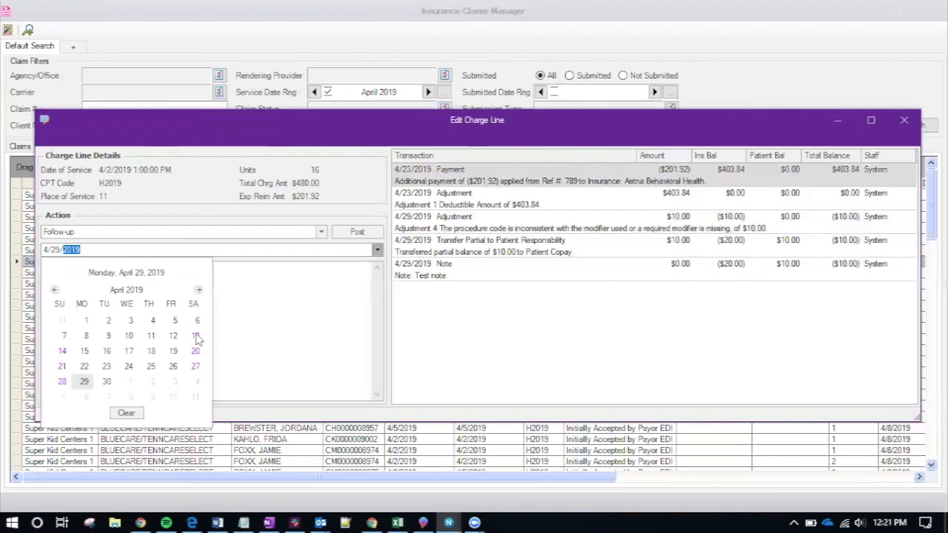
click(106, 381)
click(235, 316)
text(Test)
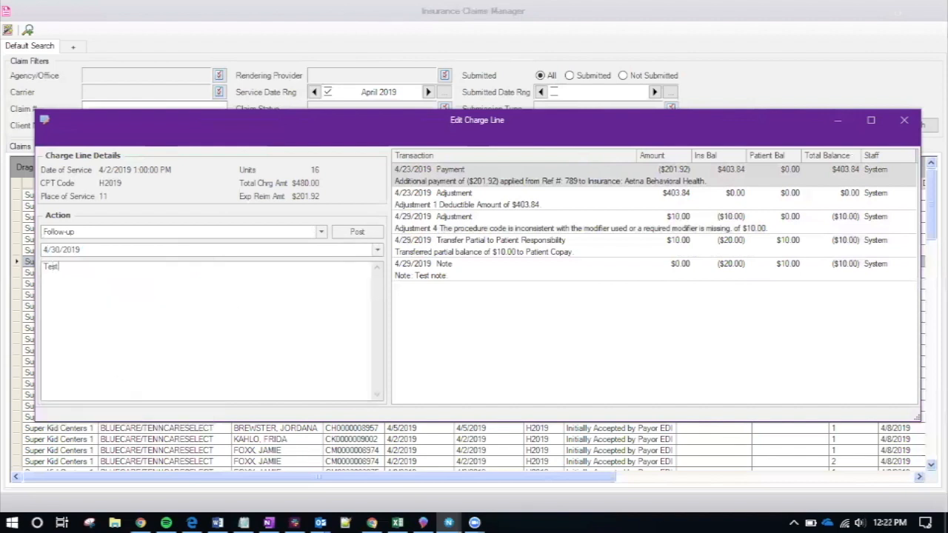
click(358, 232)
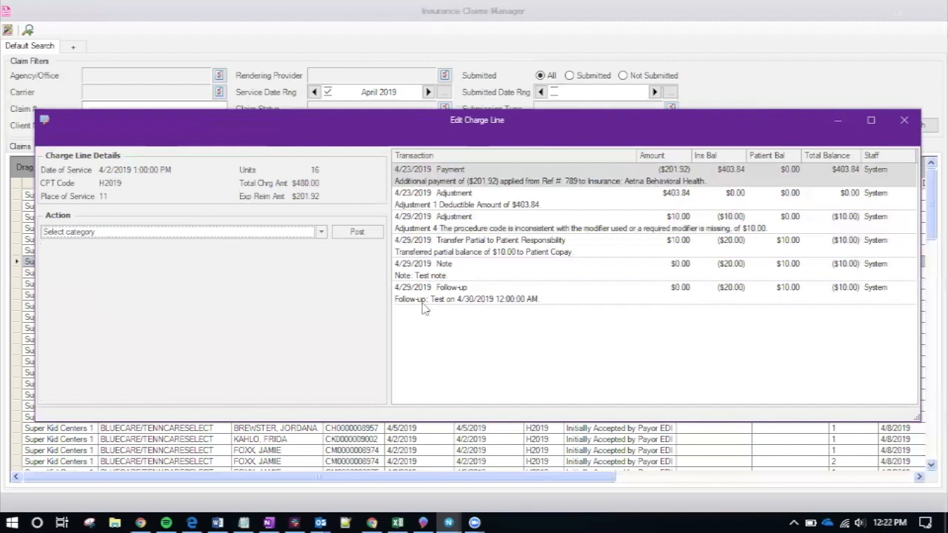
click(503, 298)
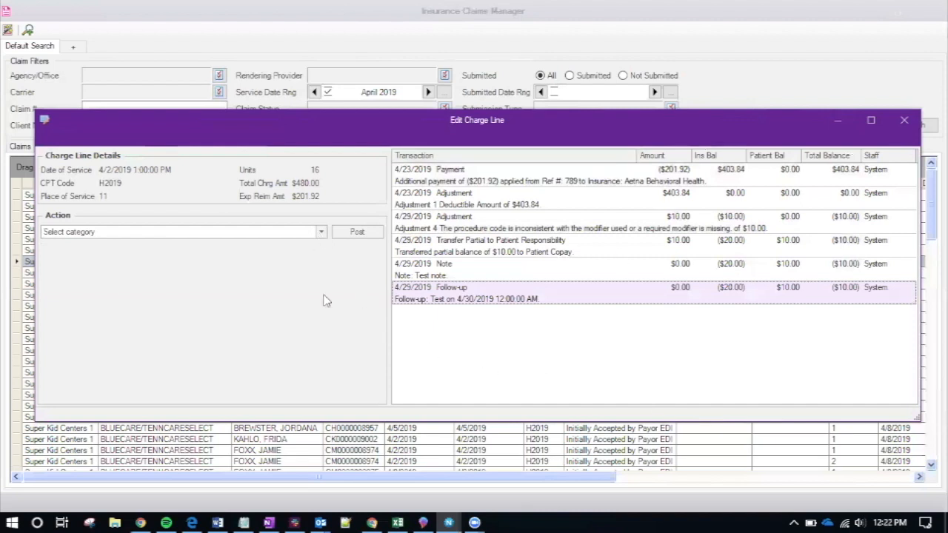
Post a rebill to BLUECARE/TENNCARESELECT with reason 'Rebill reason', then close Edit Charge Line
click(313, 232)
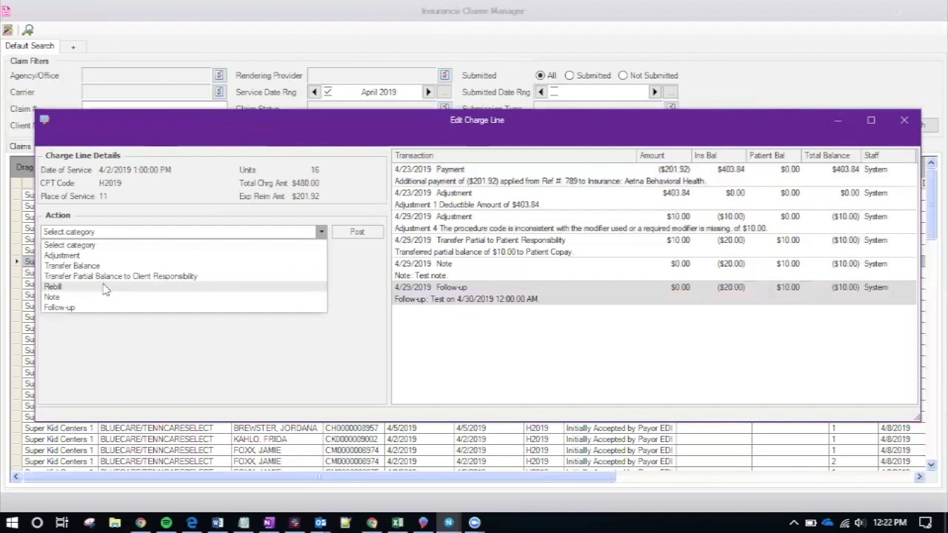
click(103, 286)
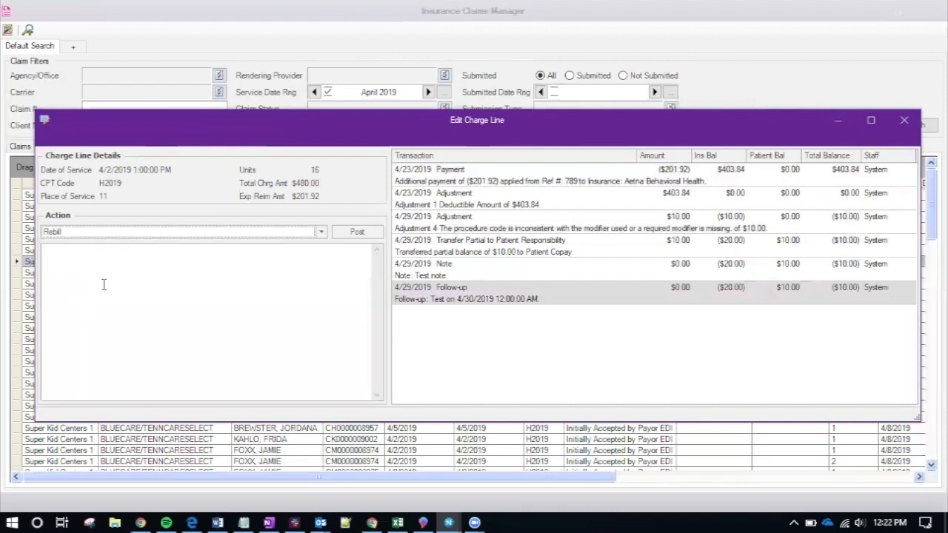
click(103, 300)
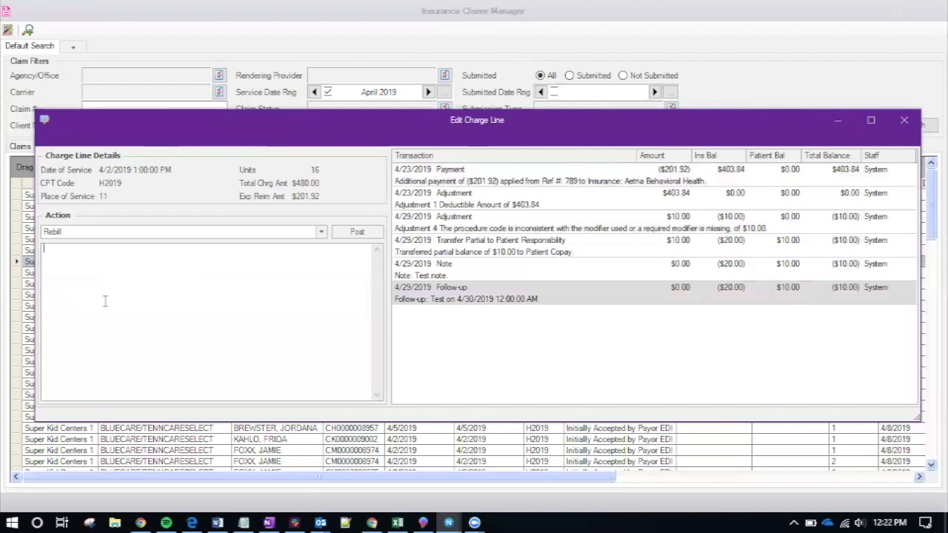
text(Rebill reason)
click(357, 232)
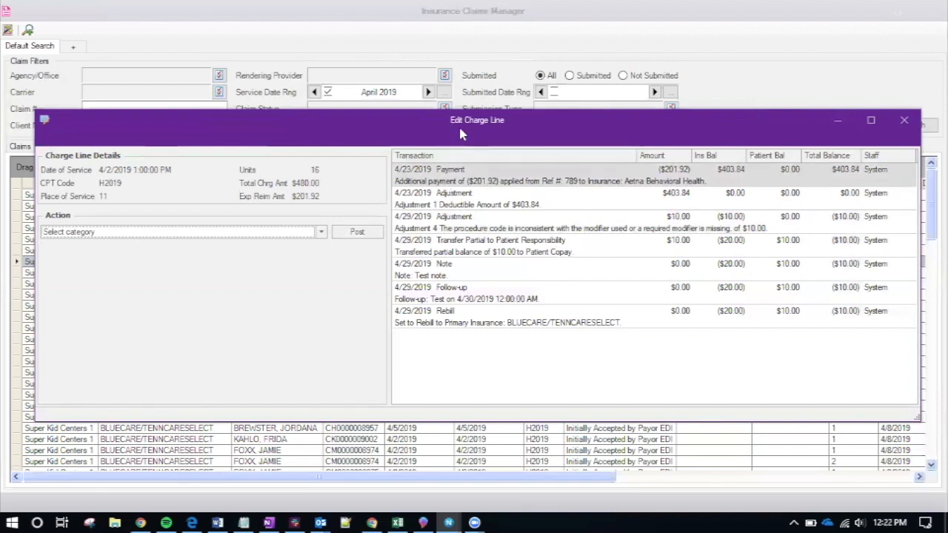
drag(460, 132, 492, 160)
click(899, 149)
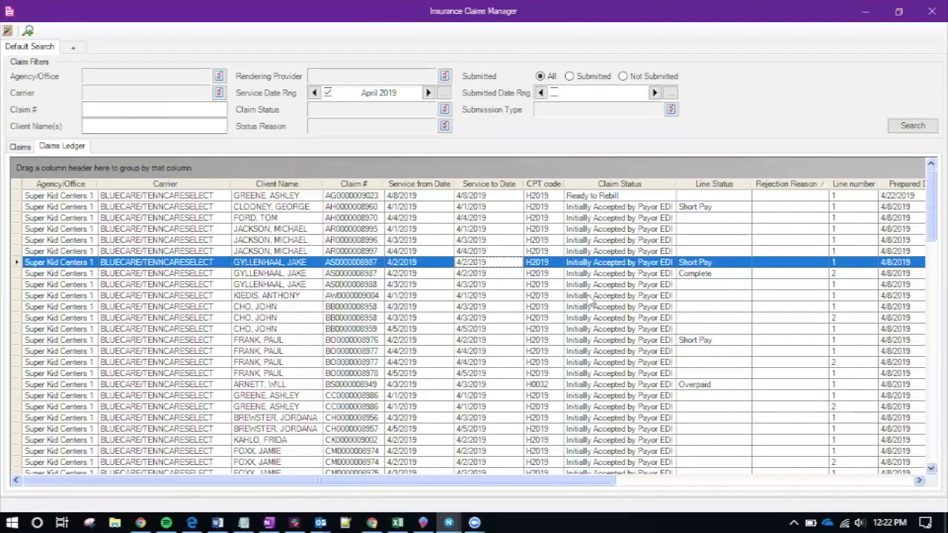
Select the claim marked Ready to Rebill, then close the Insurance Claims Manager window
click(618, 197)
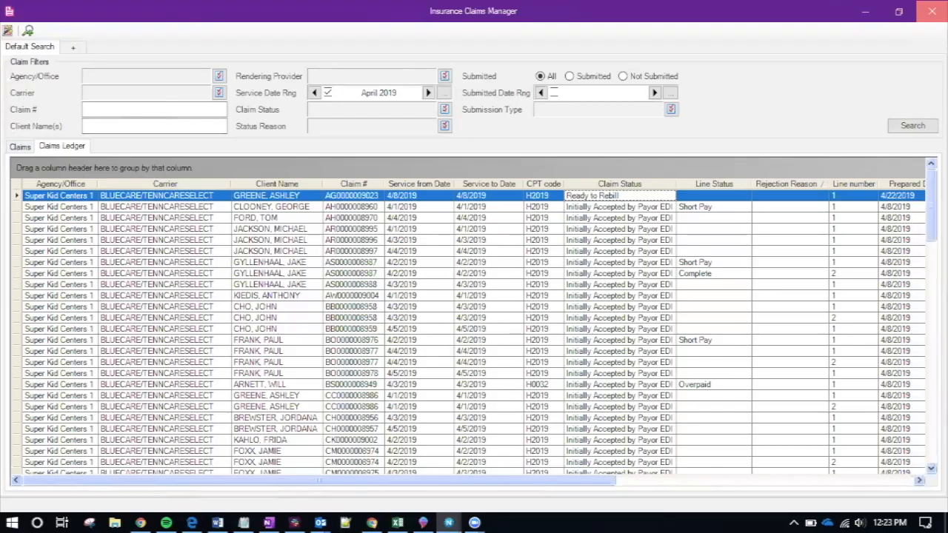
click(932, 11)
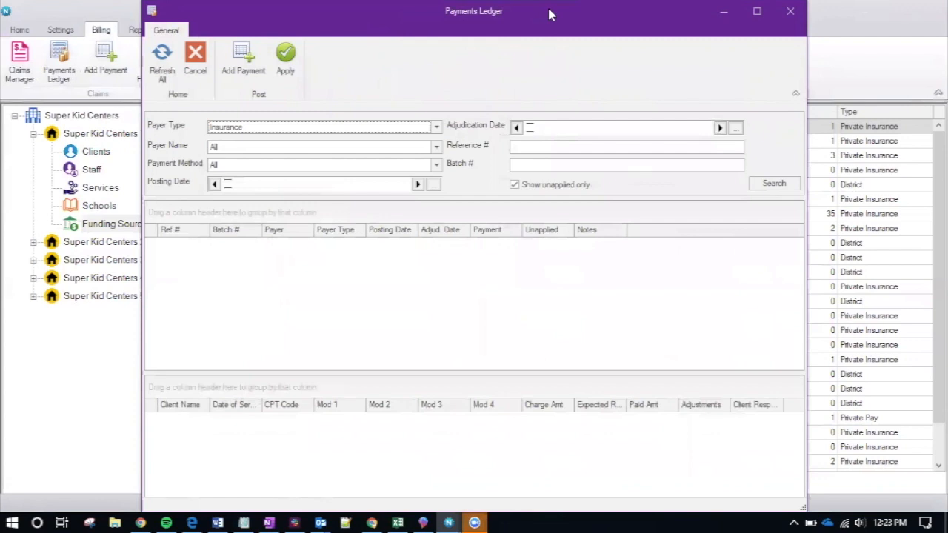
Review the Payments Ledger payer name and payment method filters, keeping payer type Insurance
drag(550, 14, 556, 14)
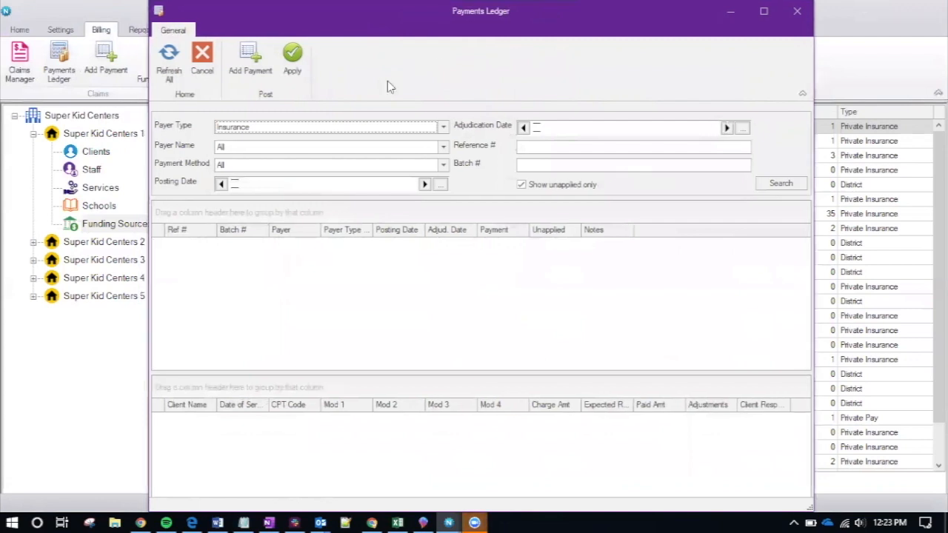
click(332, 131)
click(331, 131)
click(326, 149)
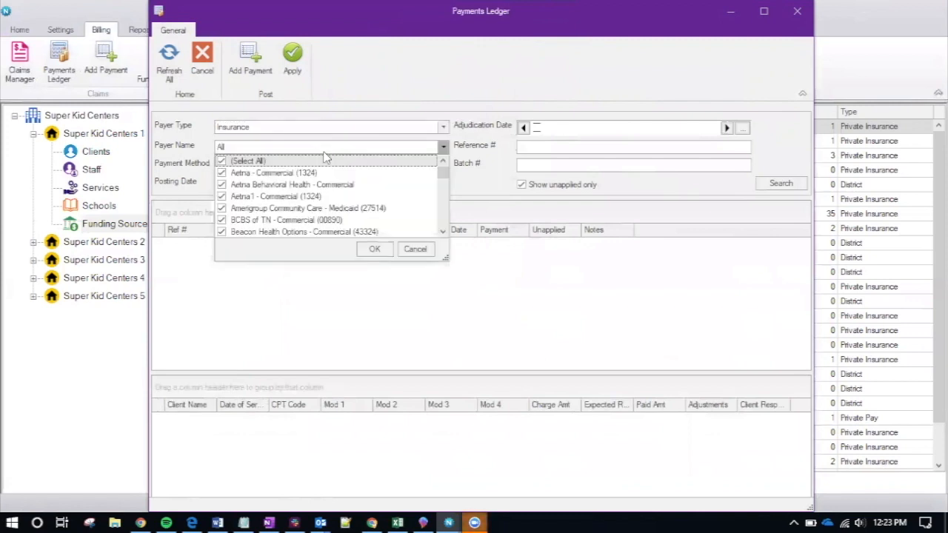
key(Down)
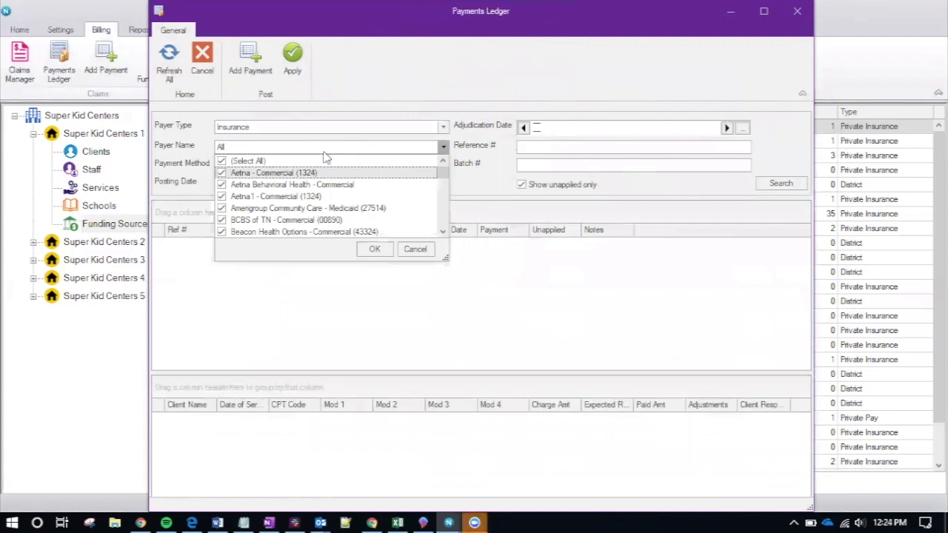
key(Down)
key(Down)
key(Down)
key(Down)
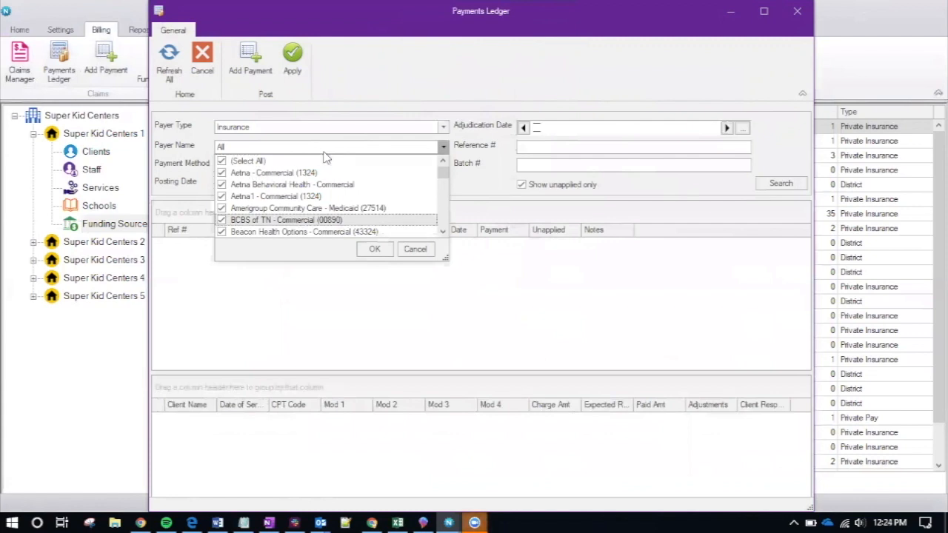
key(End)
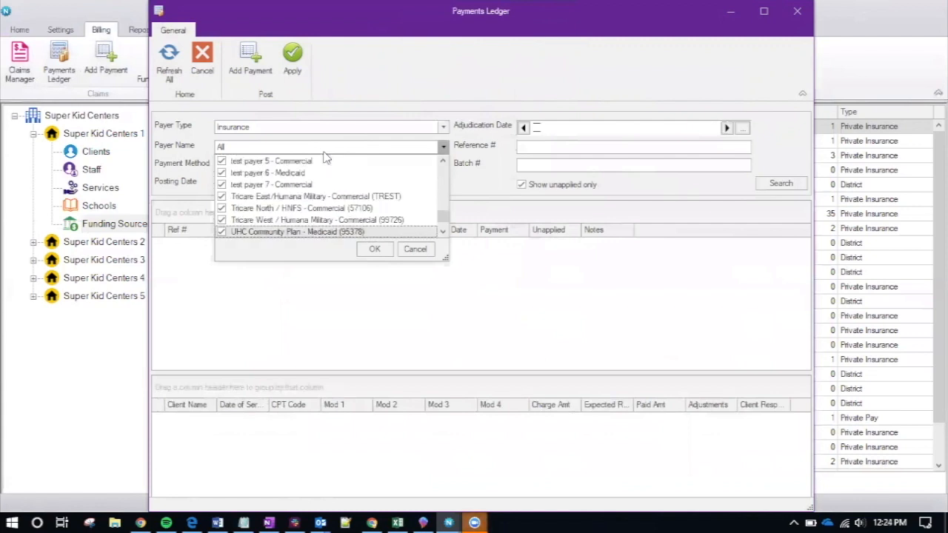
click(443, 147)
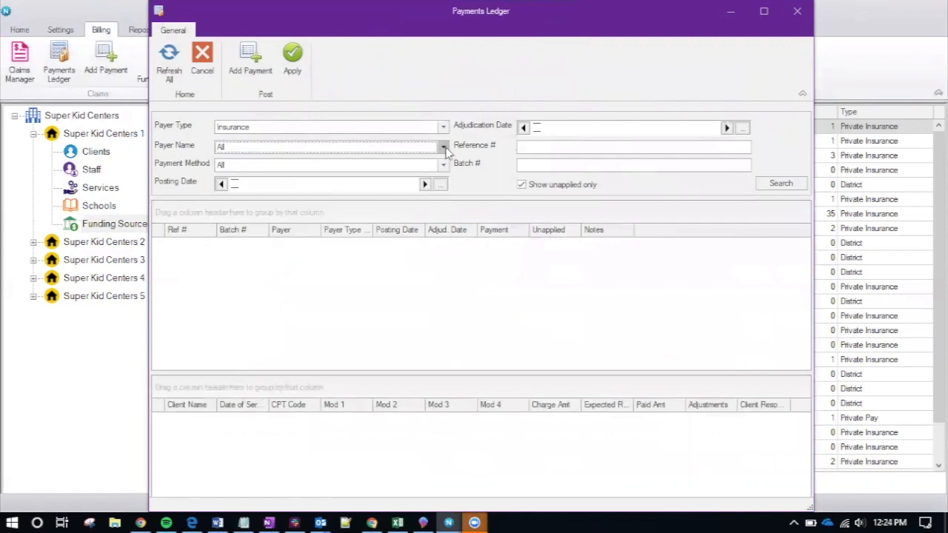
click(442, 165)
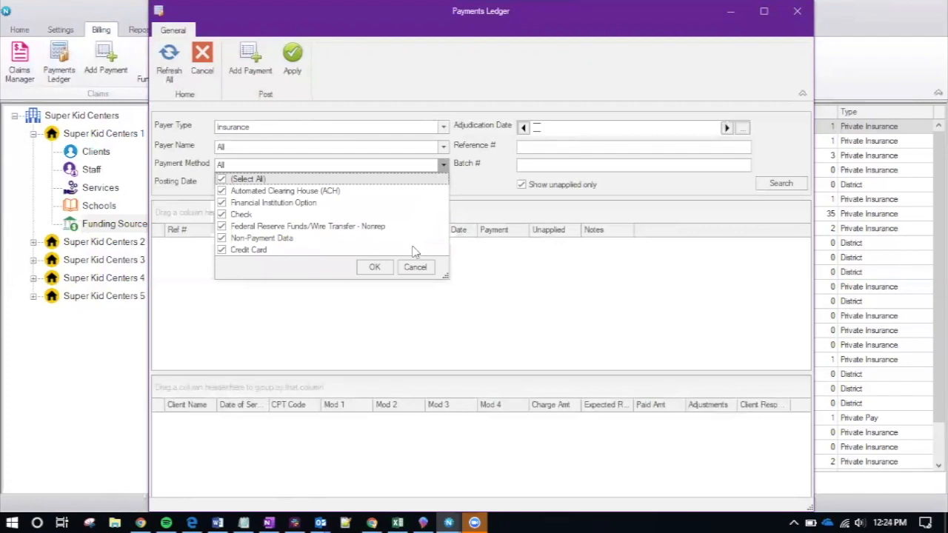
click(461, 188)
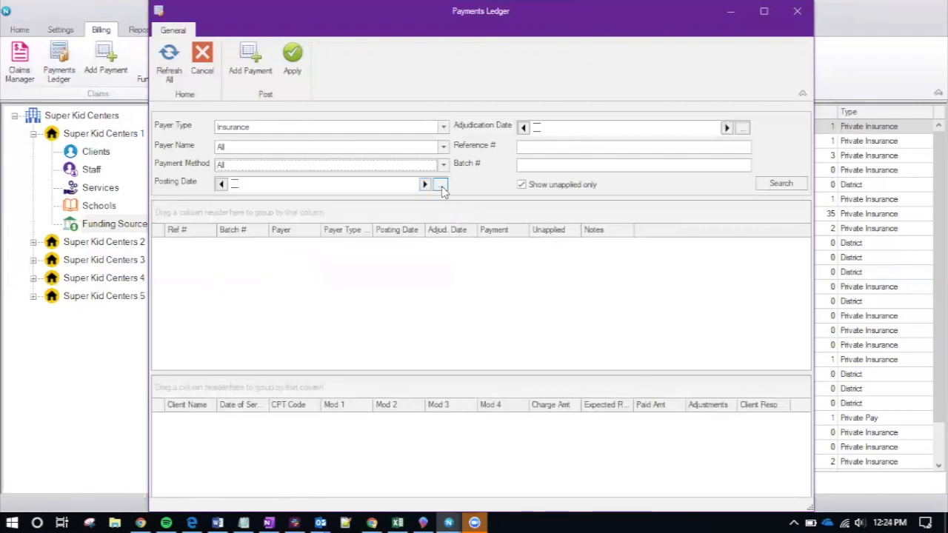
Clear the posting date filter and search for all insurance payments
click(427, 185)
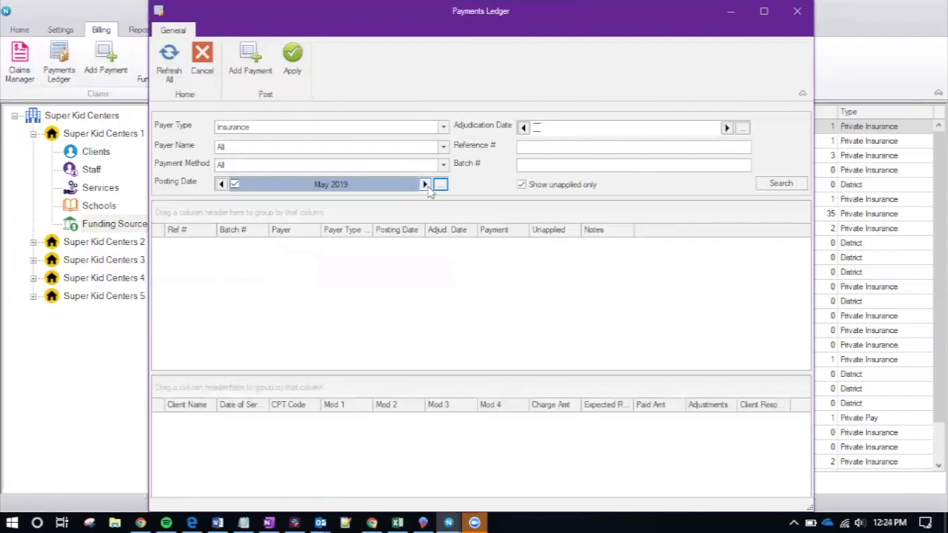
click(235, 184)
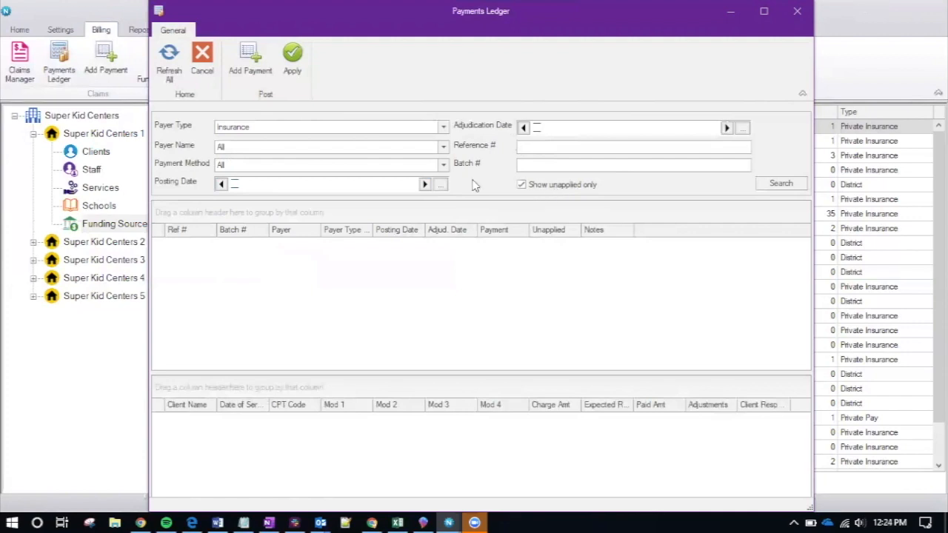
click(779, 184)
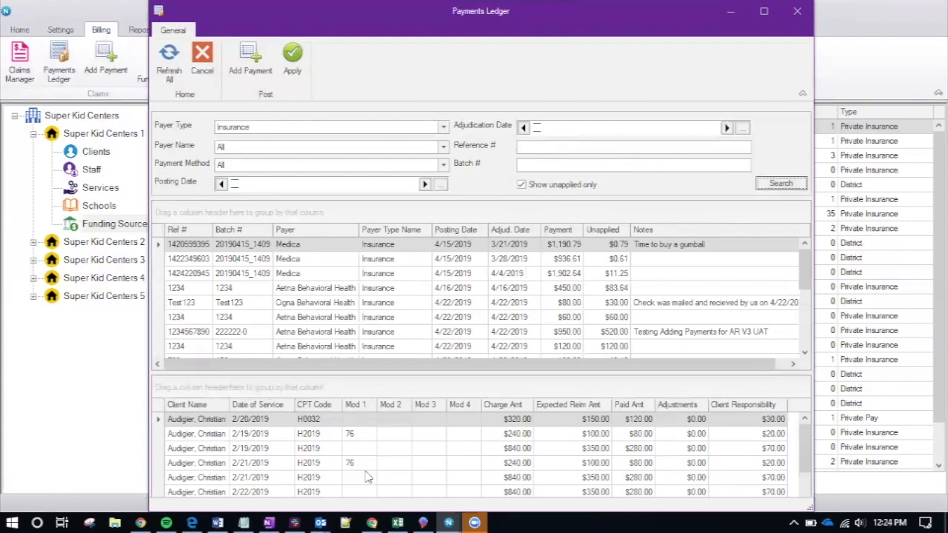
Review the Aetna, Cigna and Medica payments, viewing Medica's 2/26/2019 H2019 service line details
click(343, 289)
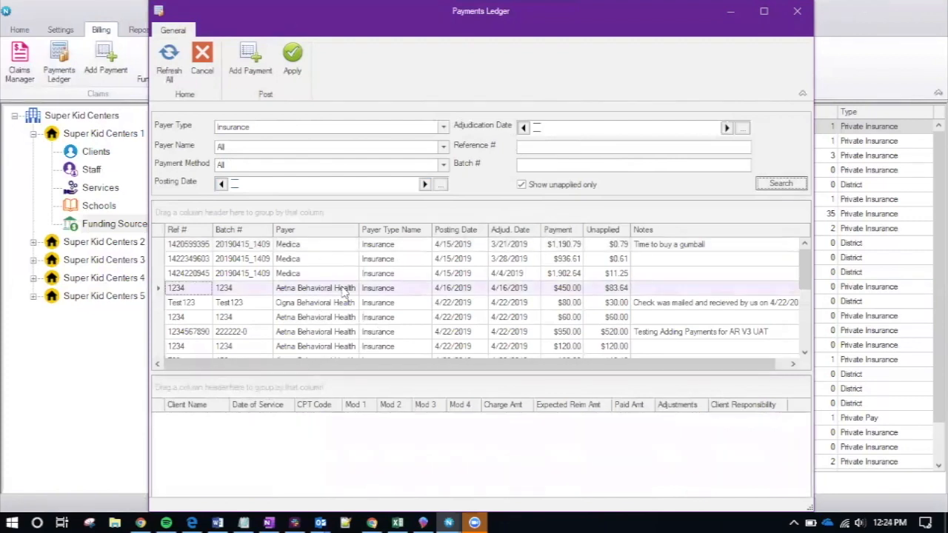
click(363, 319)
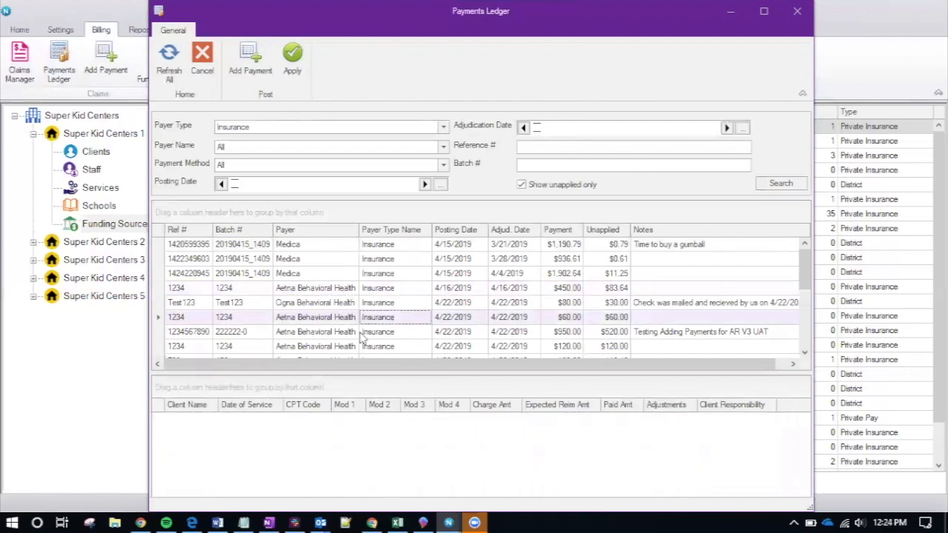
click(352, 305)
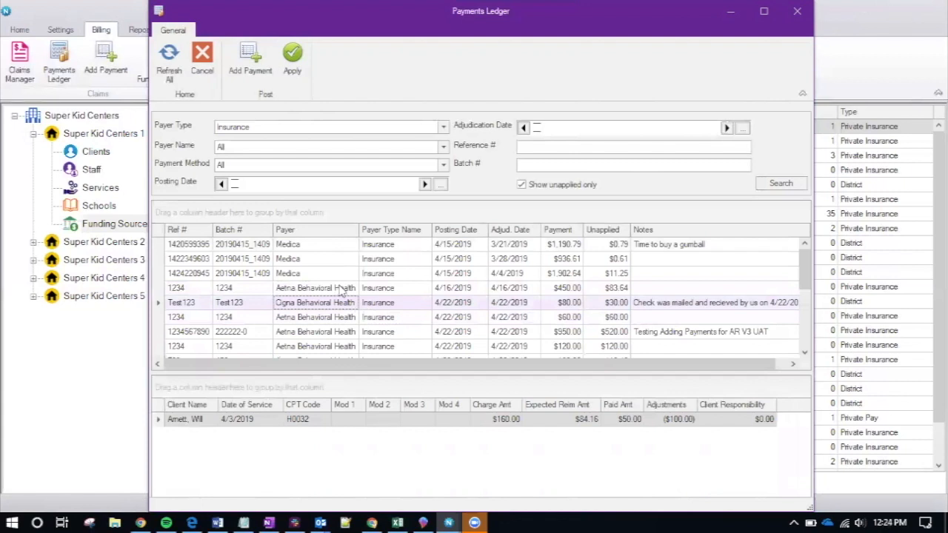
click(320, 258)
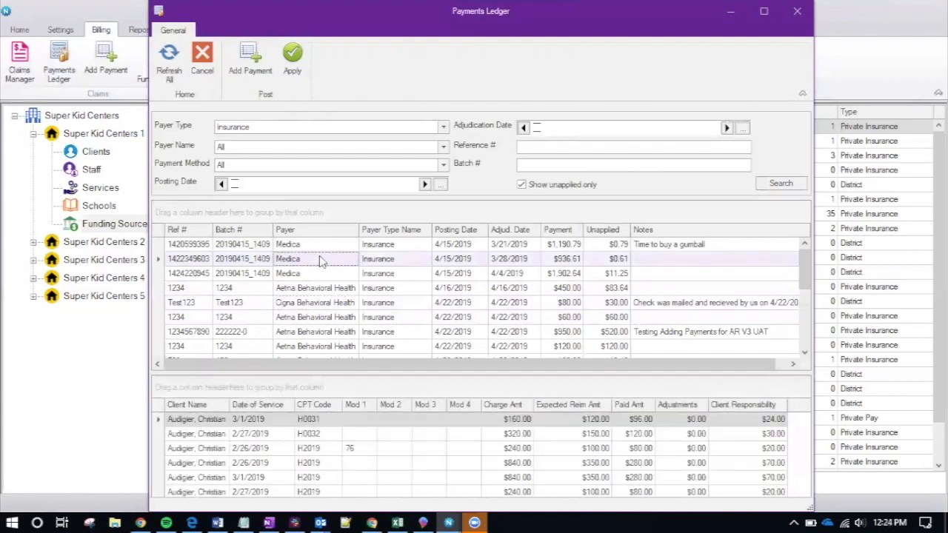
click(324, 450)
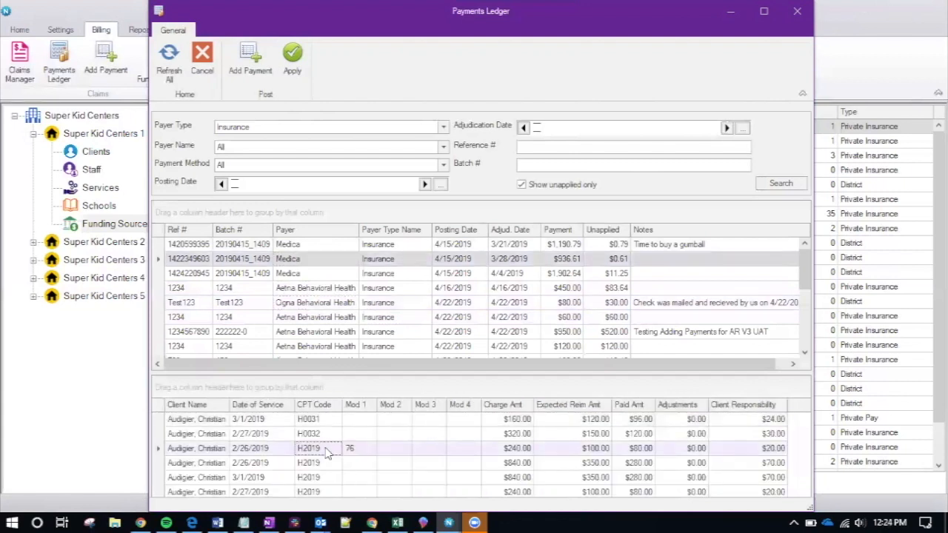
double_click(324, 451)
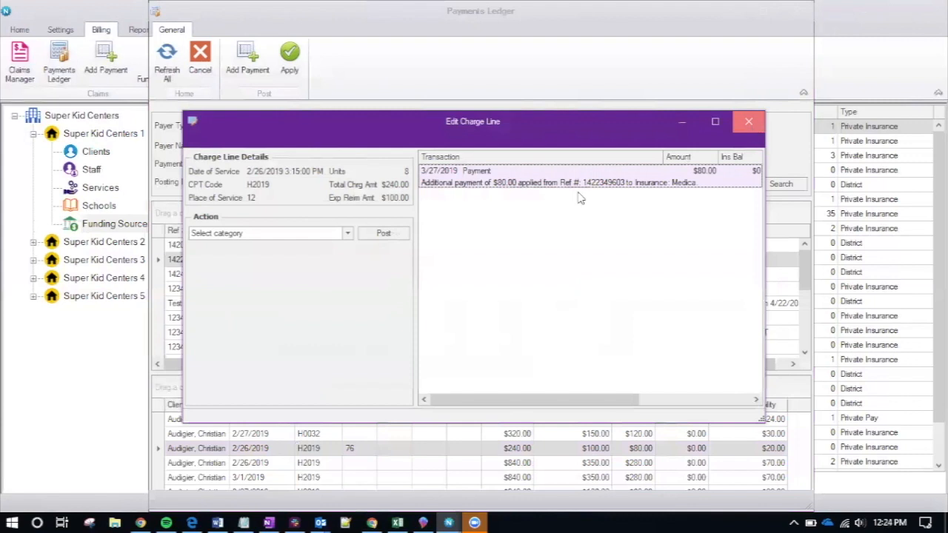
click(330, 234)
click(330, 234)
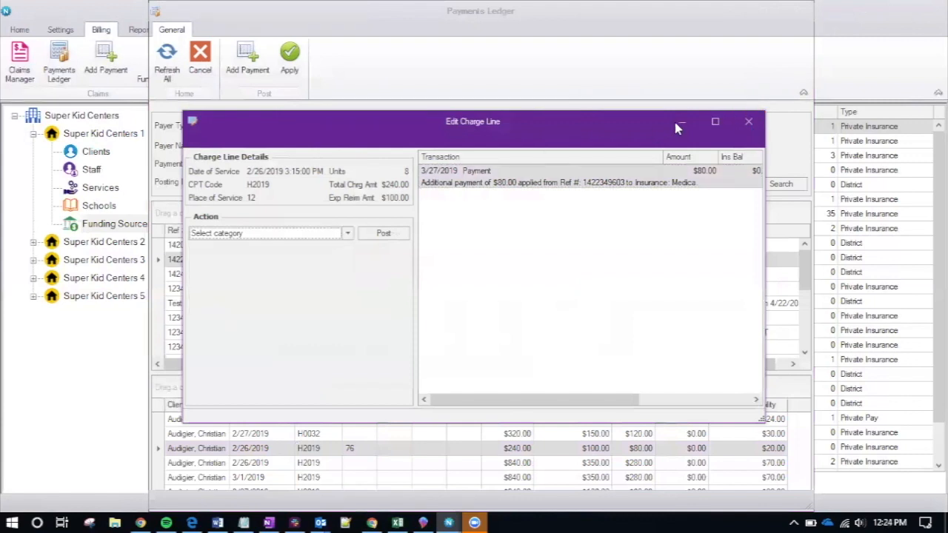
click(748, 121)
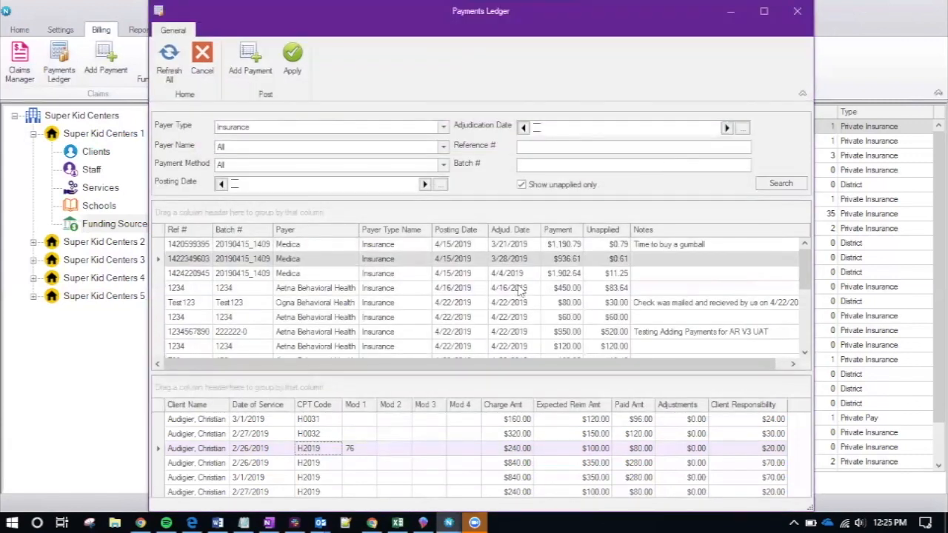
drag(391, 27, 443, 28)
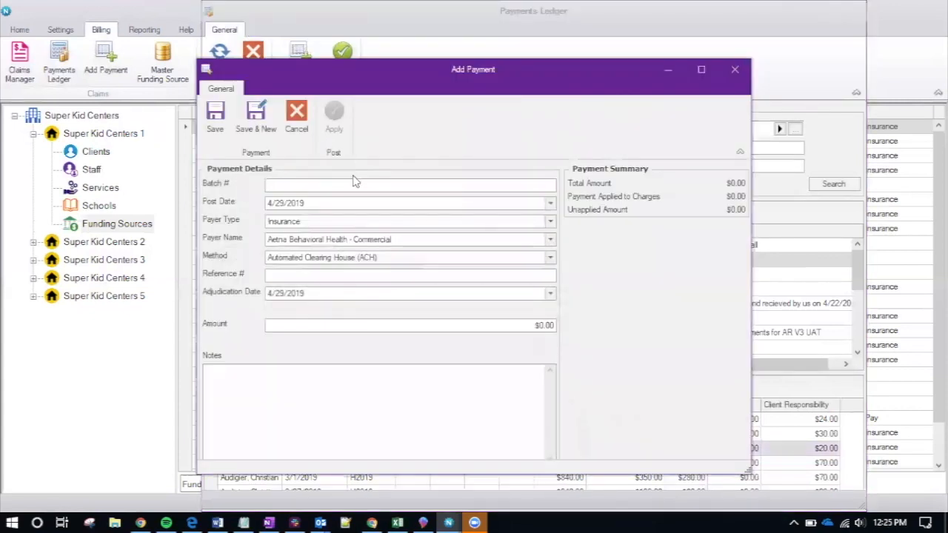
Enter batch 1234 with payer type Client, the paying client, and payment method Check
text(1234)
click(370, 221)
click(314, 254)
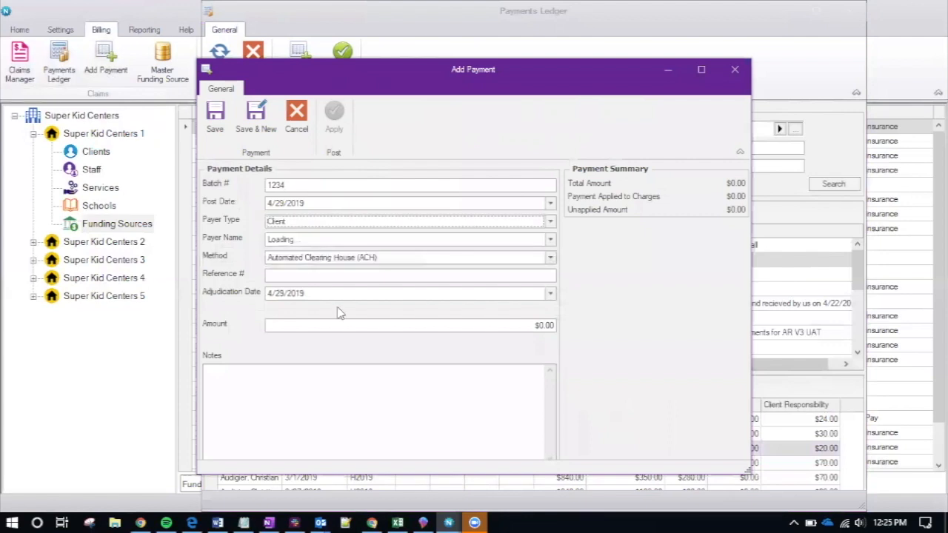
click(319, 242)
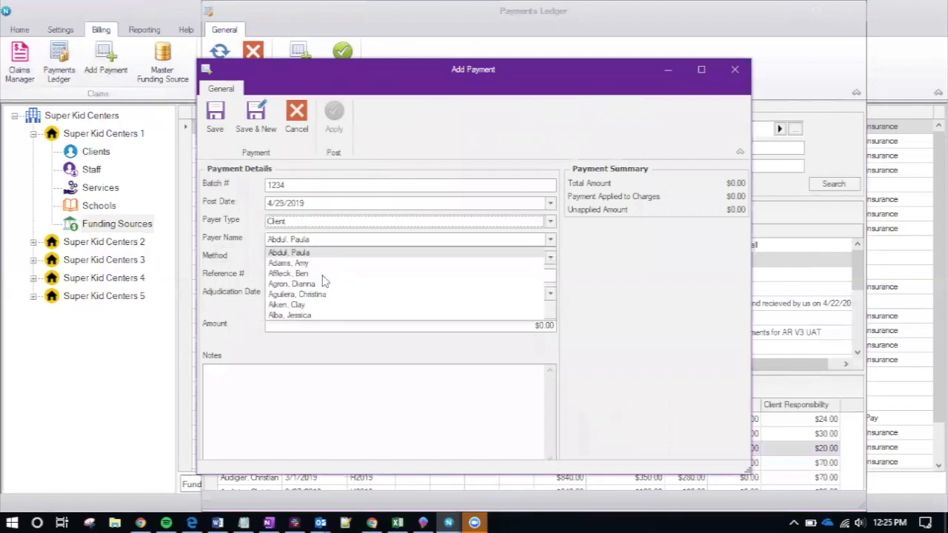
click(313, 295)
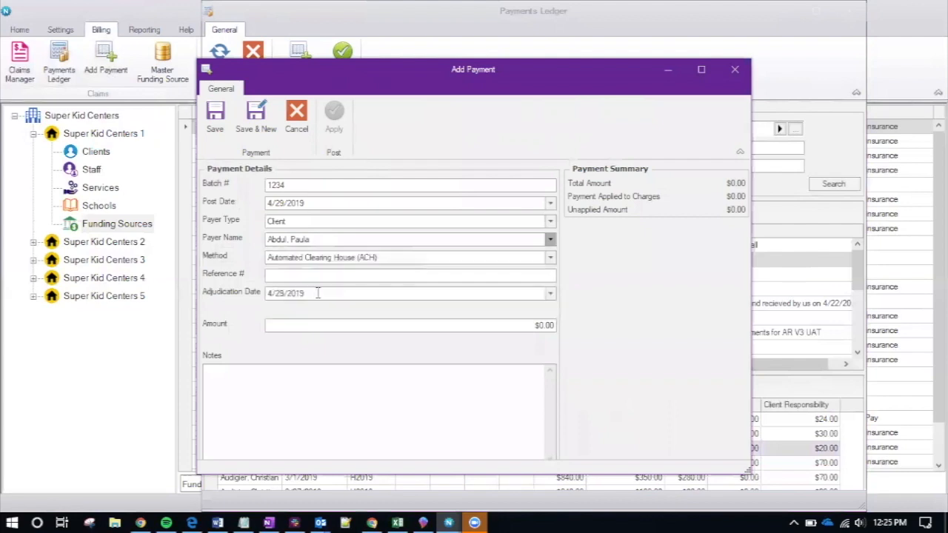
click(309, 257)
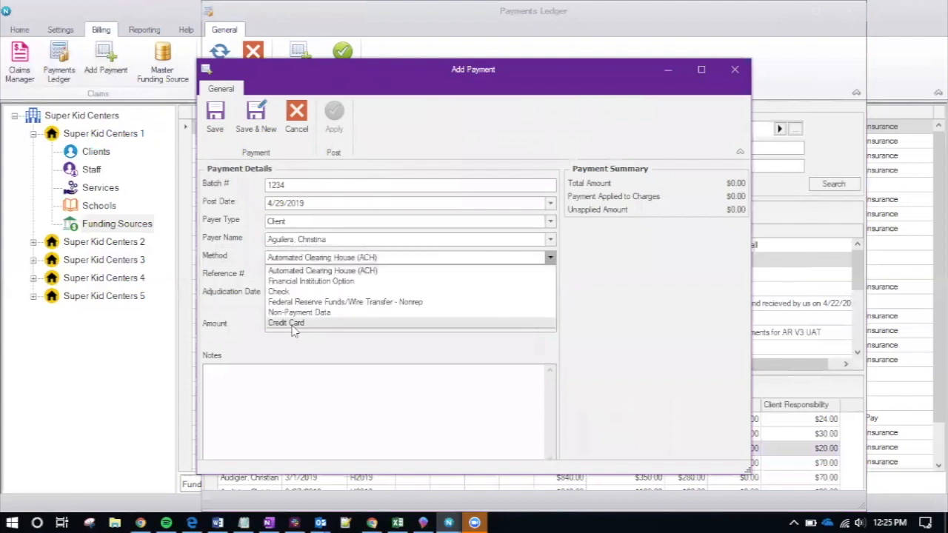
click(294, 293)
Add reference 2134, amount $20.00 and note Copay, save the payment, and start applying it
click(302, 273)
text(2134)
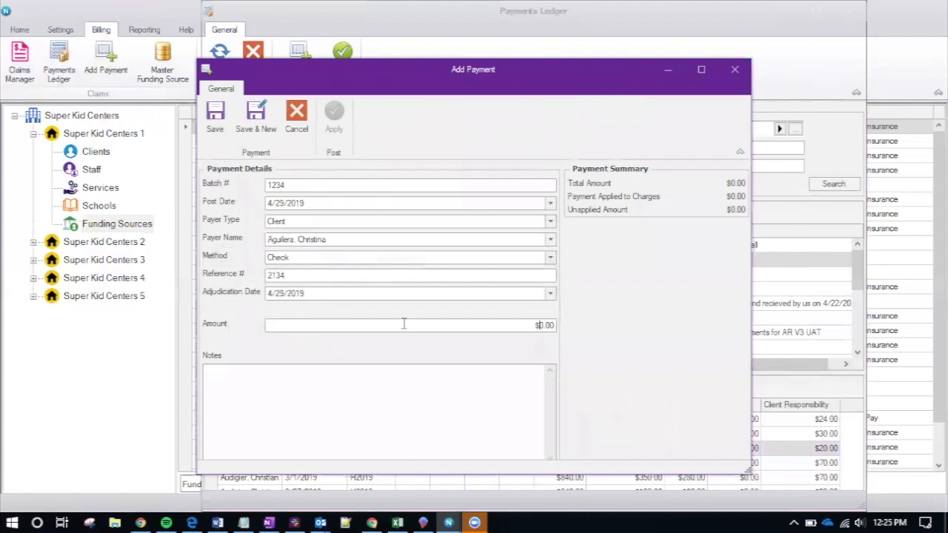
text(20)
click(367, 364)
click(220, 121)
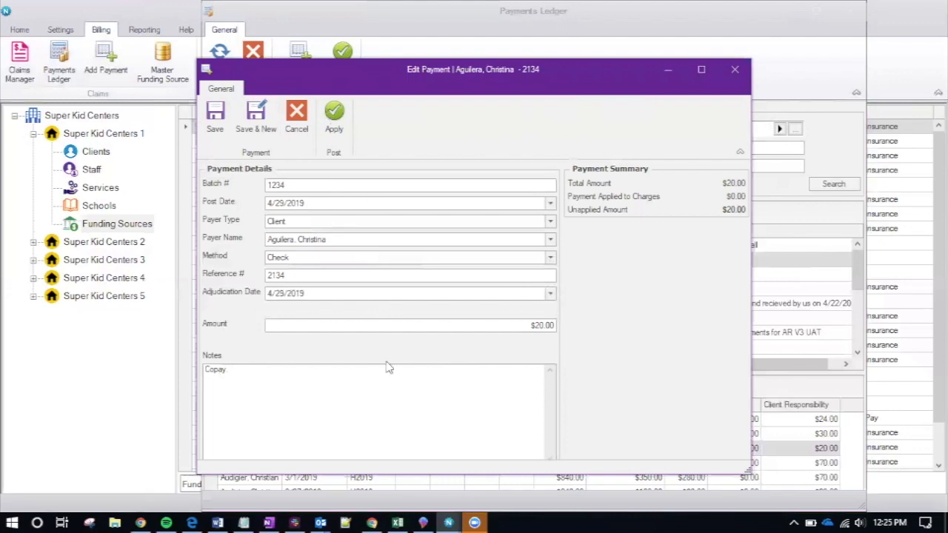
click(338, 128)
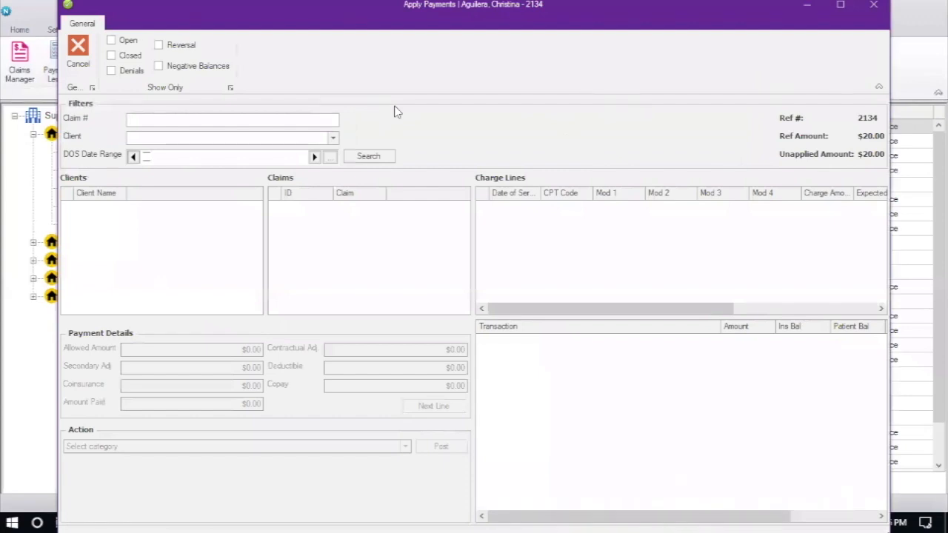
Filter Apply Payments to April 2019 dates of service, finding the 4/8/2019 H2019 $120.00 charge
double_click(566, 8)
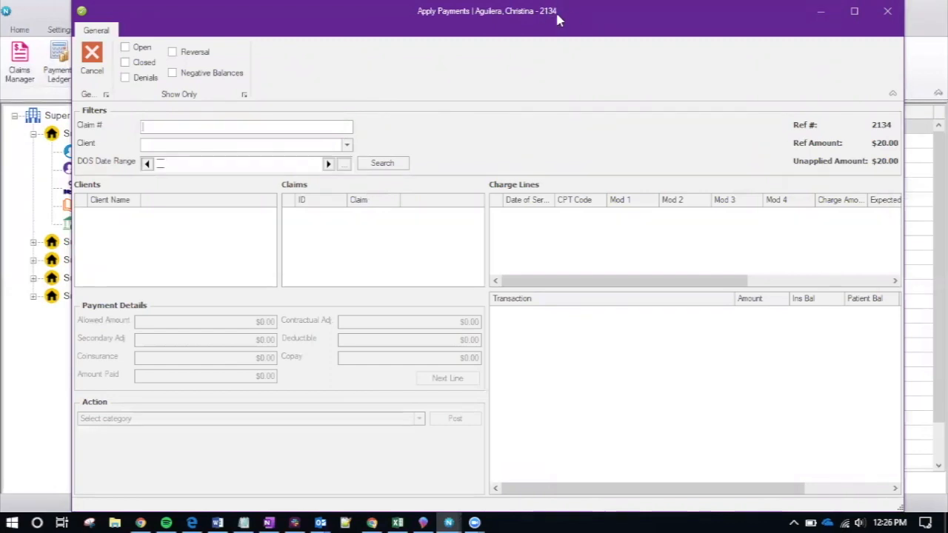
click(329, 164)
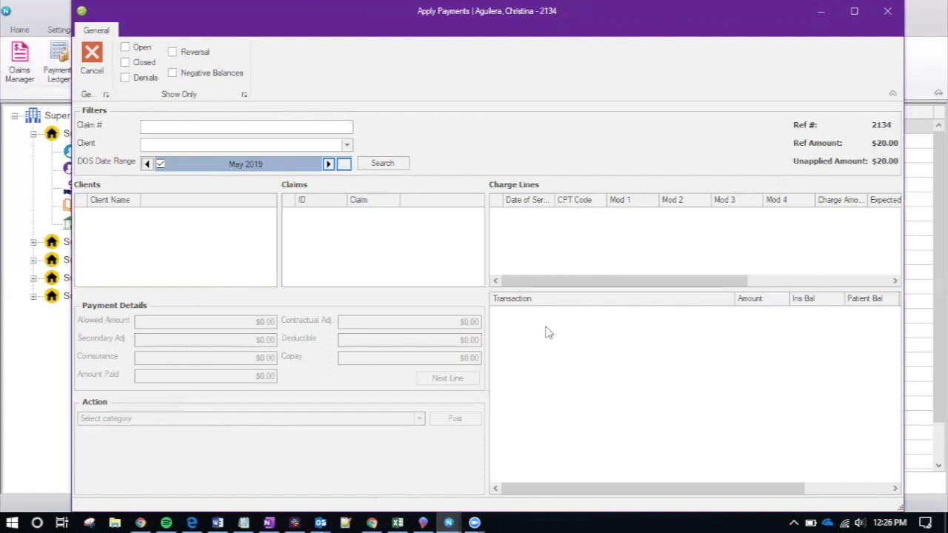
click(374, 164)
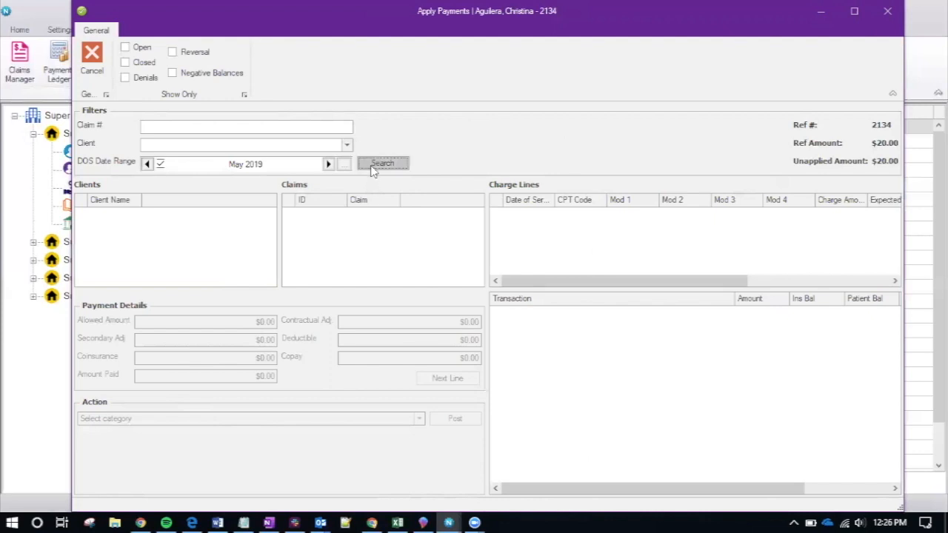
click(147, 164)
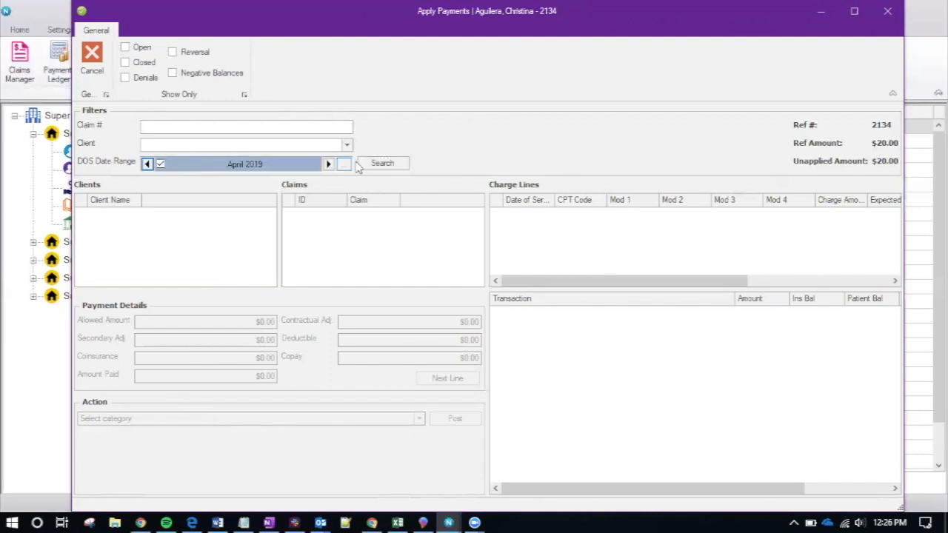
click(383, 163)
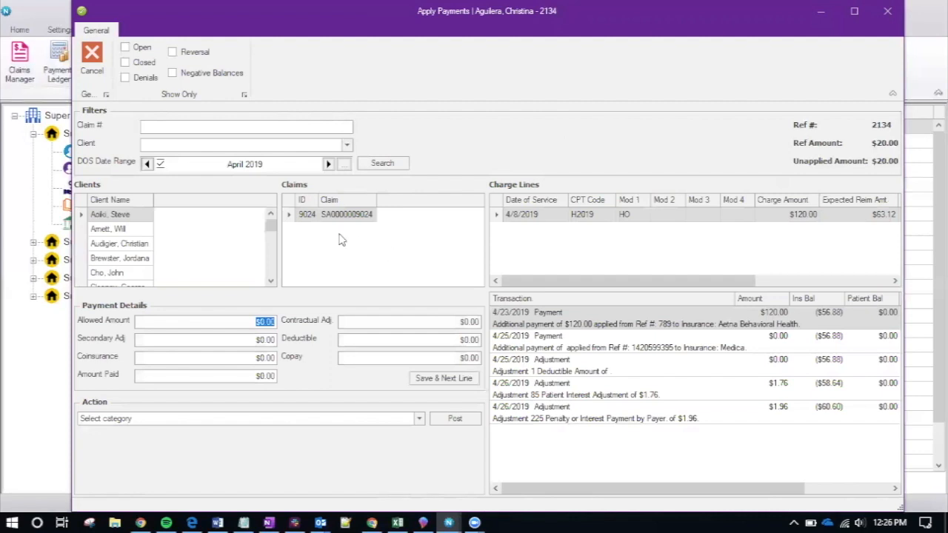
click(150, 126)
Check the client filter list and switch to another client's claims
click(152, 147)
click(154, 147)
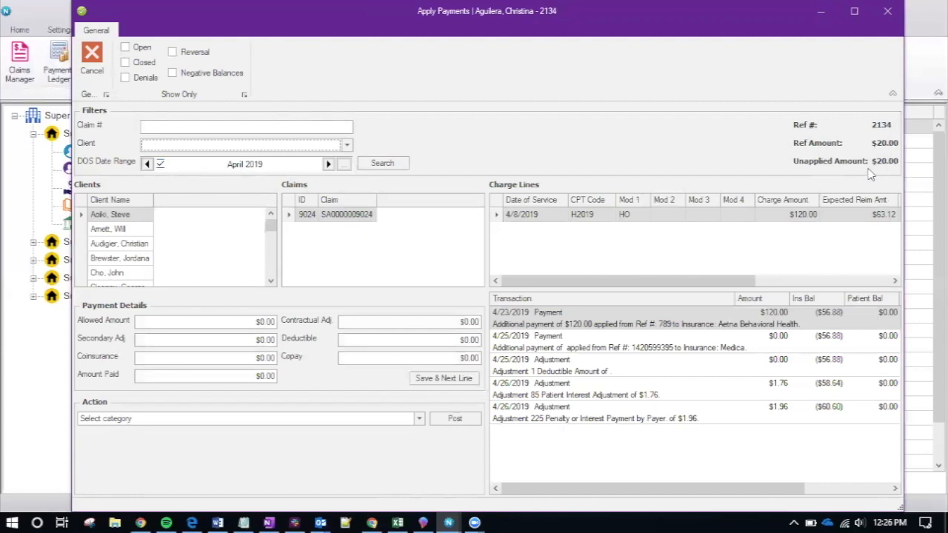
scroll(125, 244, down, 4)
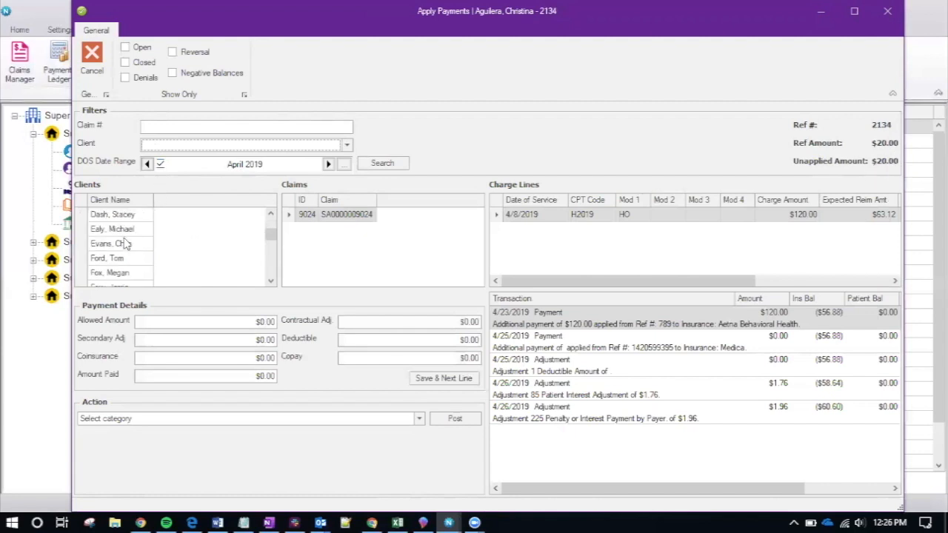
scroll(124, 245, up, 4)
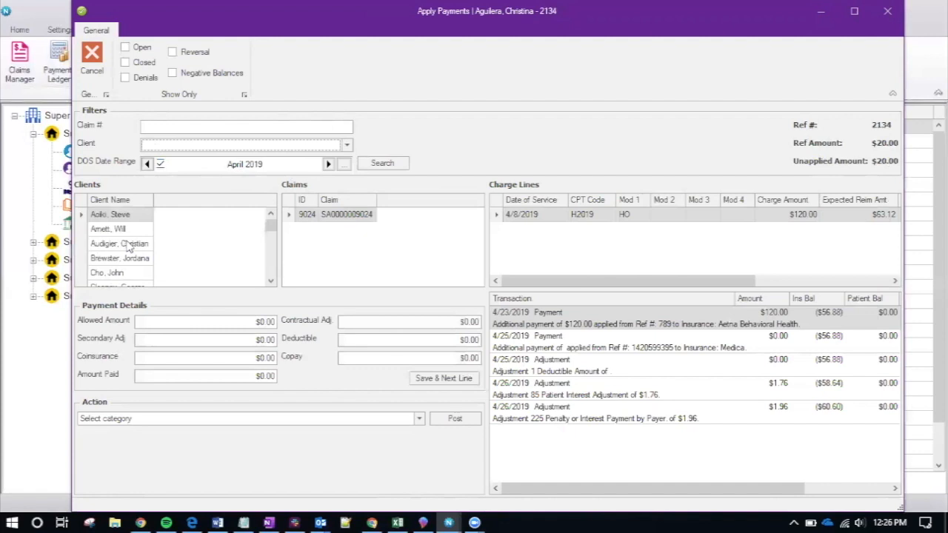
scroll(132, 252, down, 1)
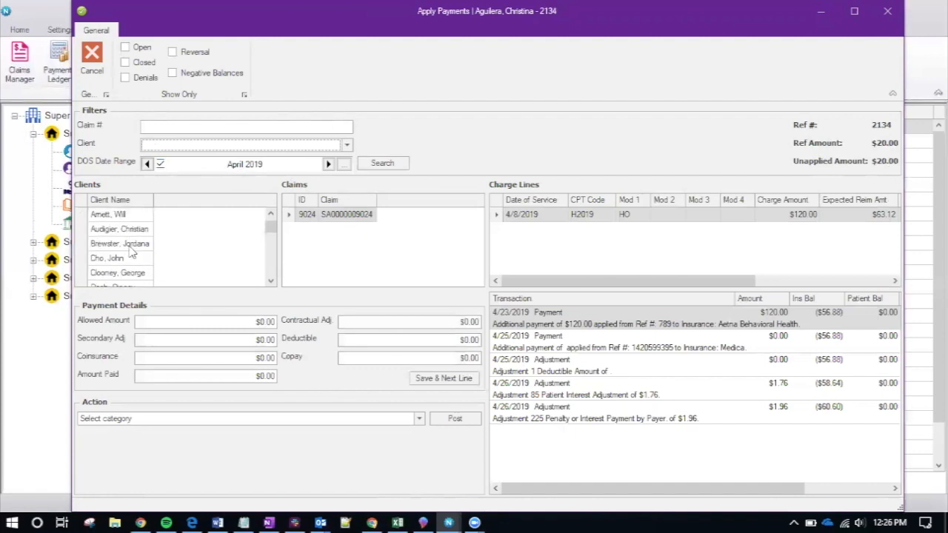
scroll(132, 253, up, 1)
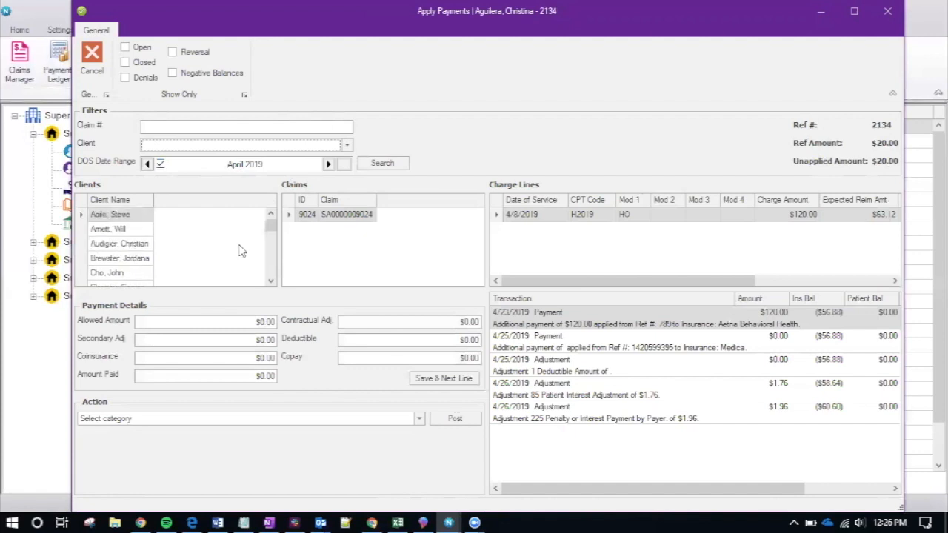
click(111, 247)
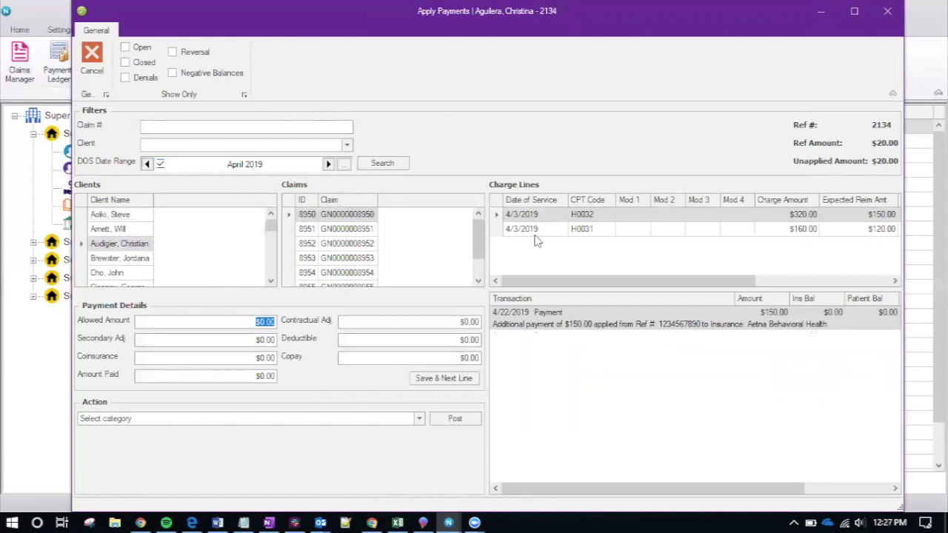
Look through claims 8952, 8951 and 8950, then select claim 8950's H0031 charge line
click(361, 233)
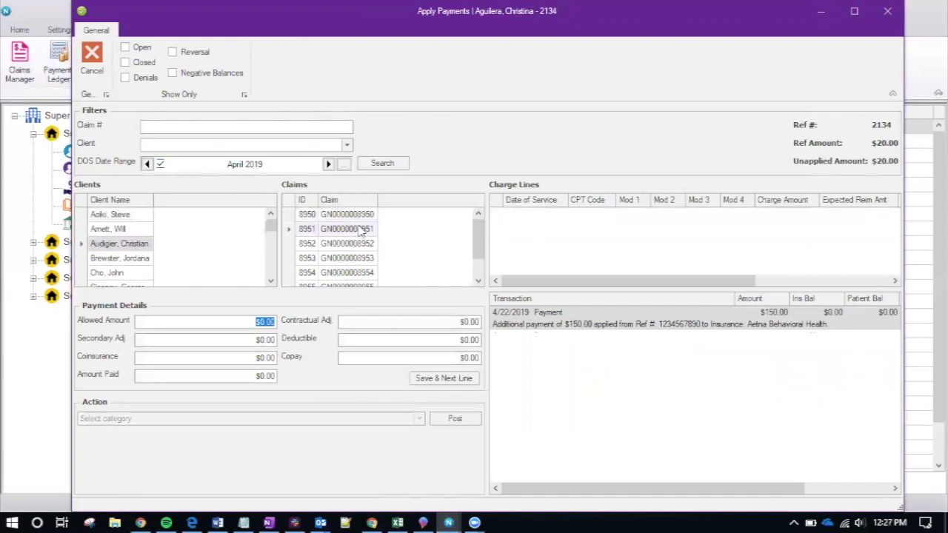
click(357, 244)
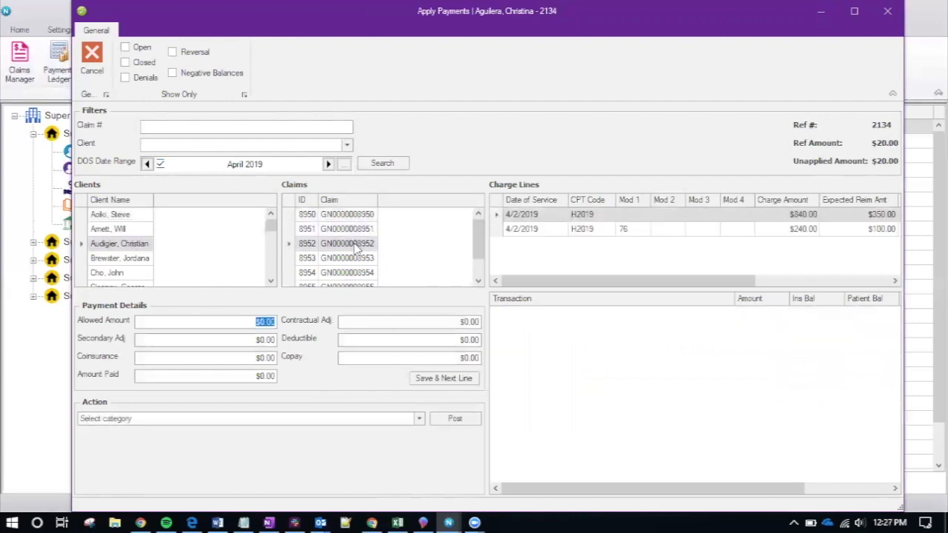
click(358, 215)
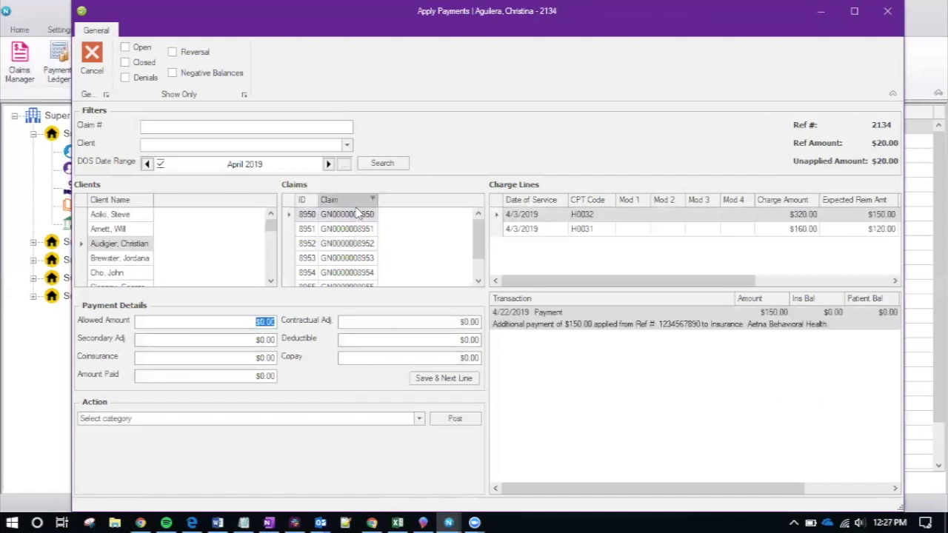
click(371, 229)
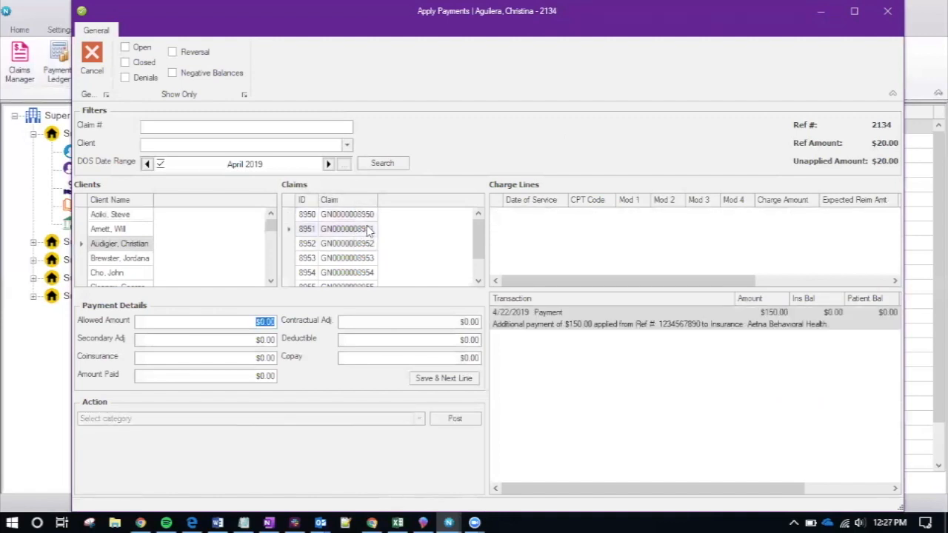
click(544, 229)
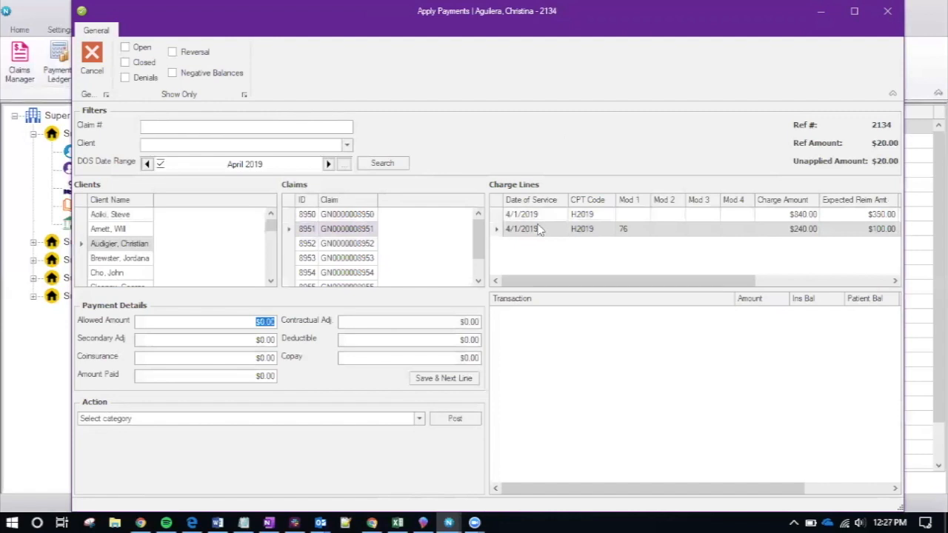
click(368, 217)
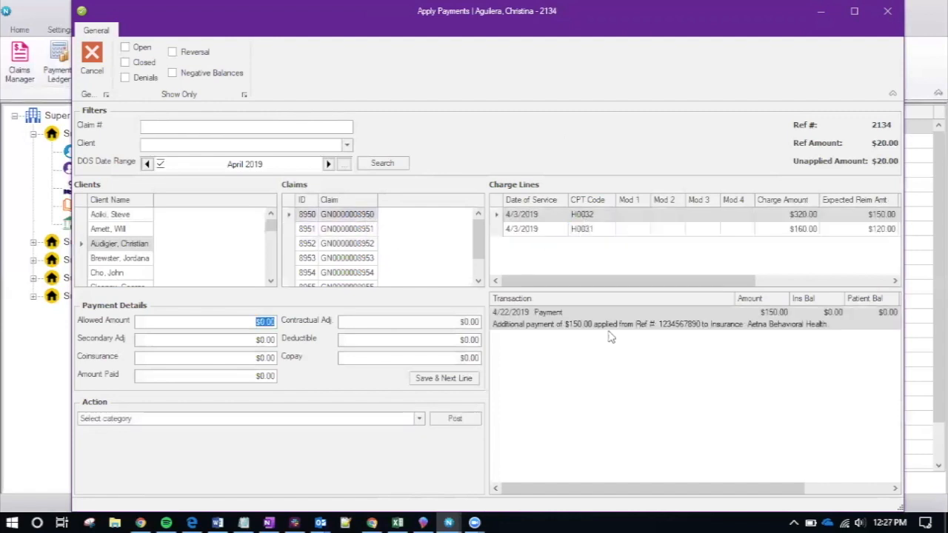
click(576, 229)
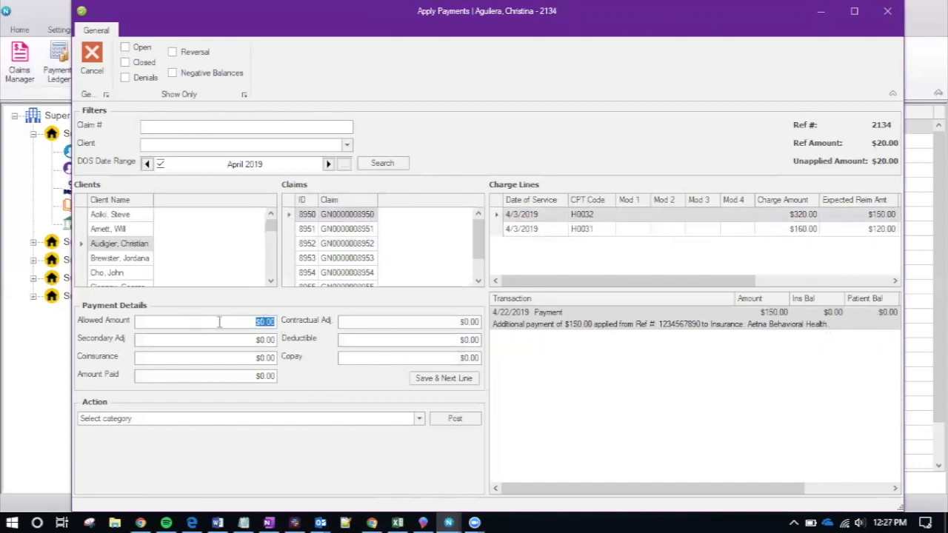
Enter allowed 10, deductible 200, coinsurance 10, copay 20 and amount paid 10 on H0032, then save
click(467, 322)
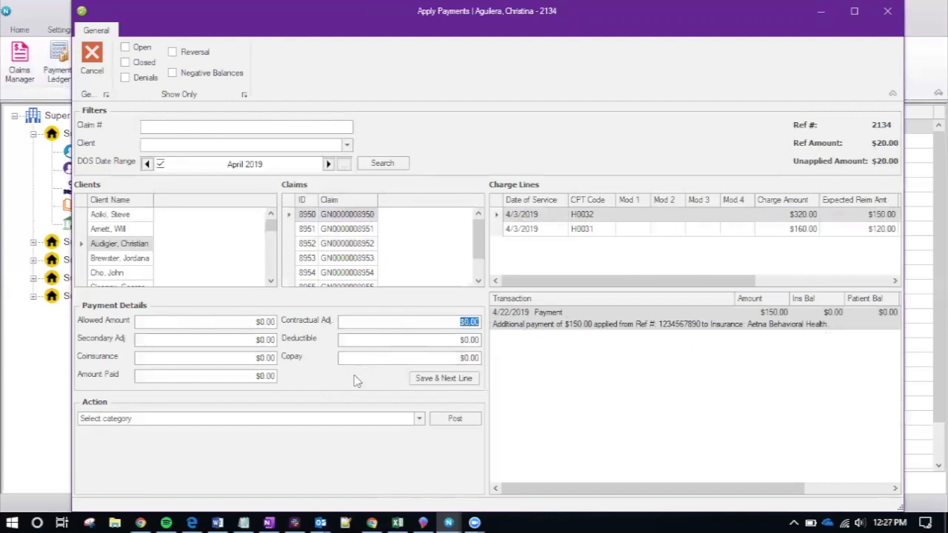
key(Tab)
click(234, 320)
text(10)
key(Tab)
key(Tab)
key(Tab)
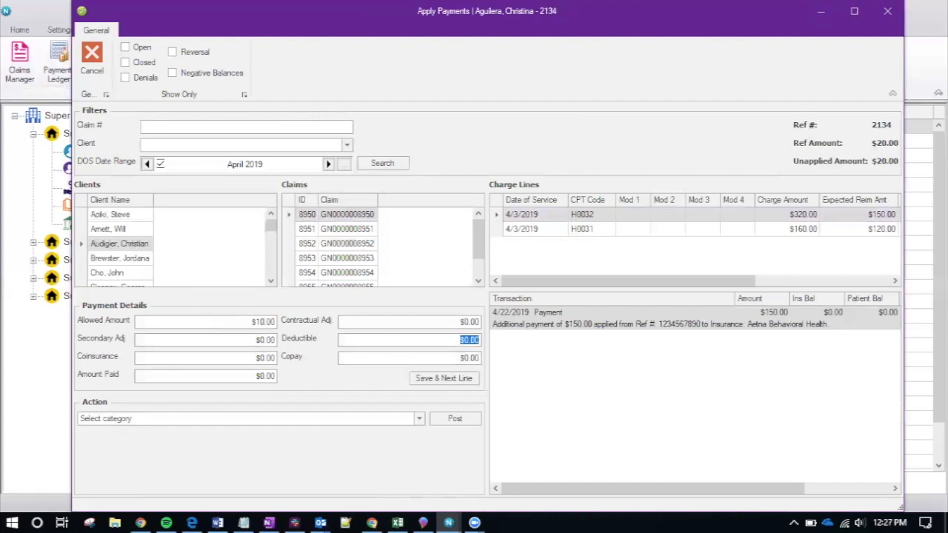
text(200)
key(Tab)
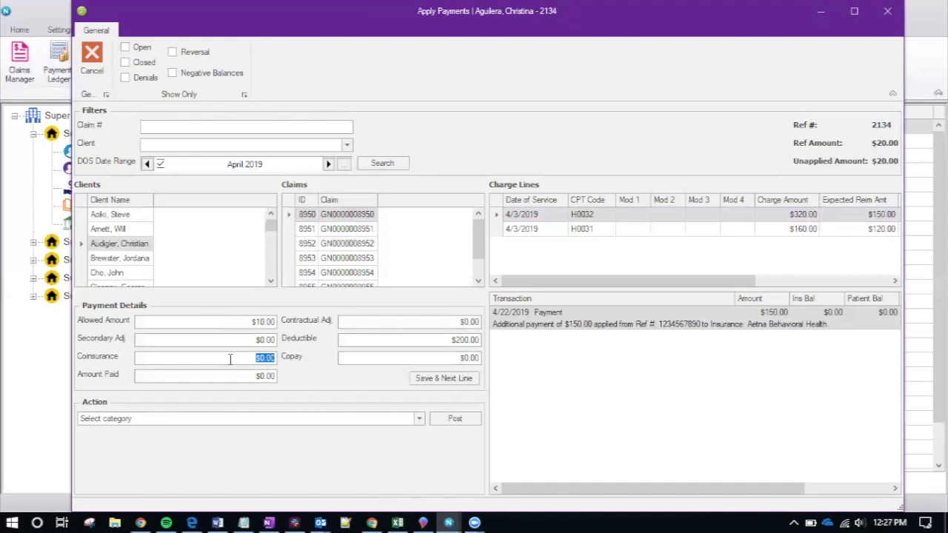
text(10)
key(Tab)
text(20)
click(205, 374)
text(10)
click(423, 378)
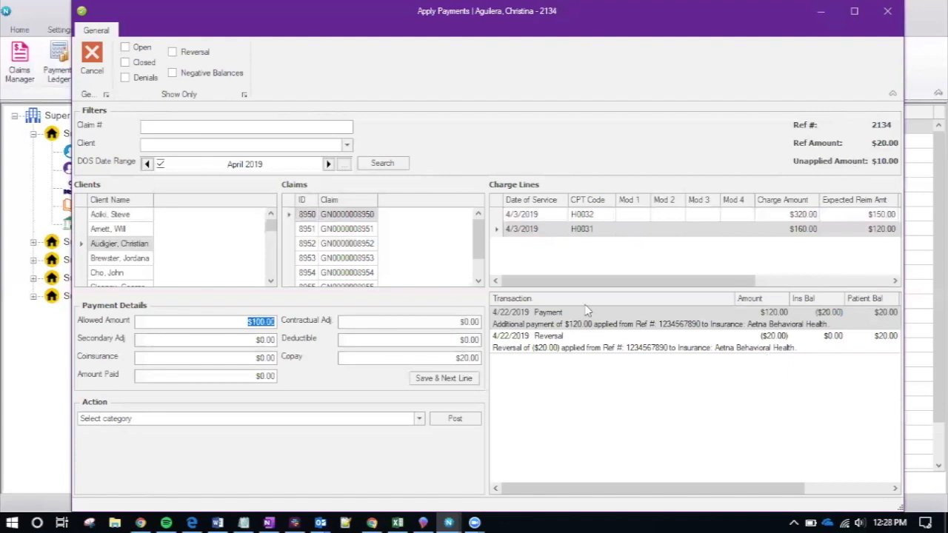
Review the H0032 line's posted payment, then move to the H0031 charge line
click(597, 216)
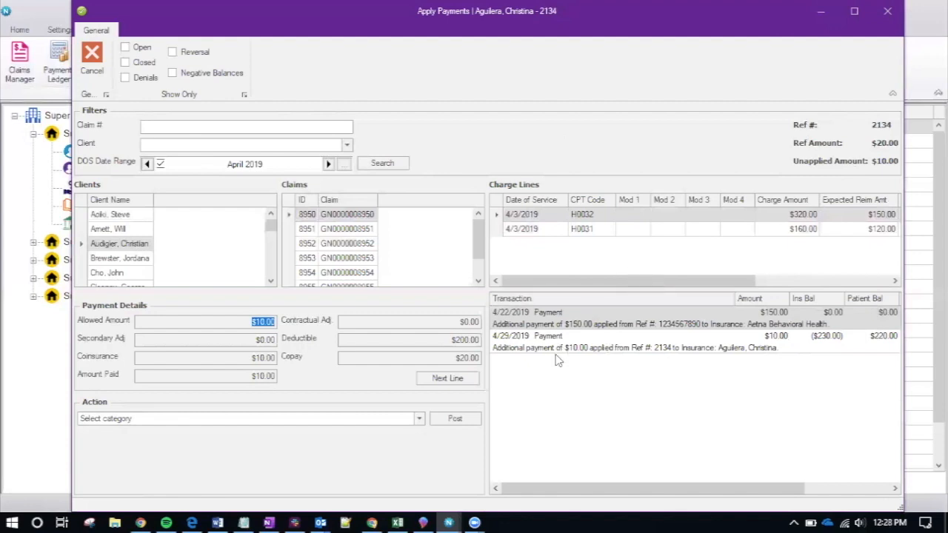
click(567, 230)
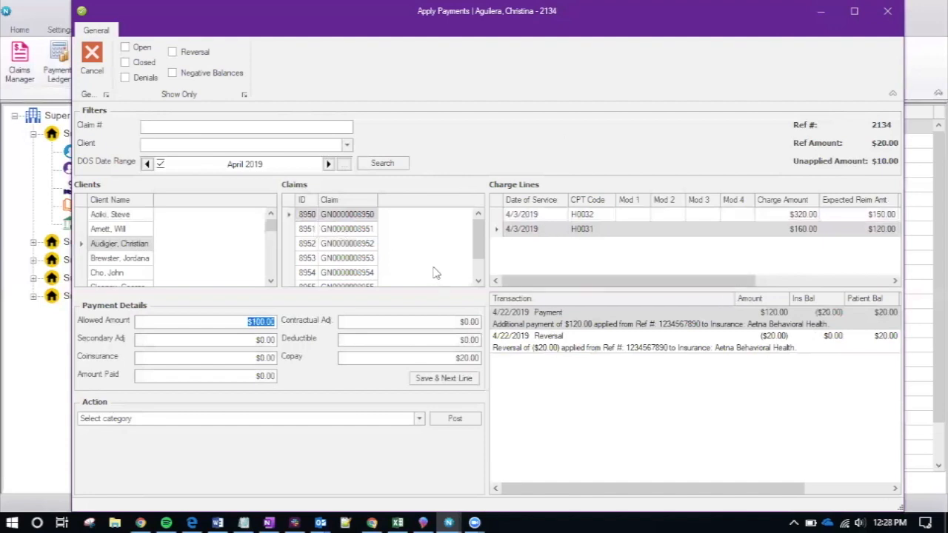
scroll(352, 281, down, 1)
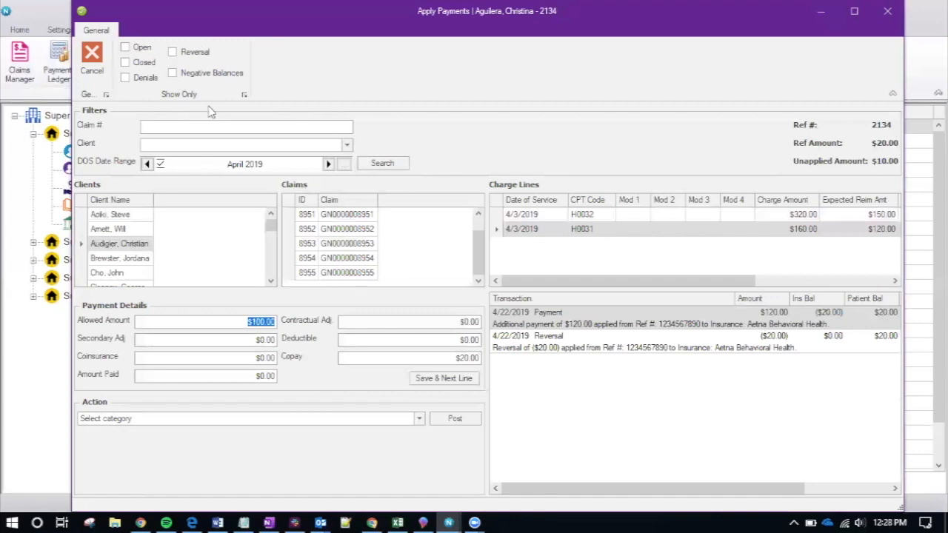
Post a $10.00 Payment Reversal on the H0031 line, returning $20.00 to unapplied
click(346, 422)
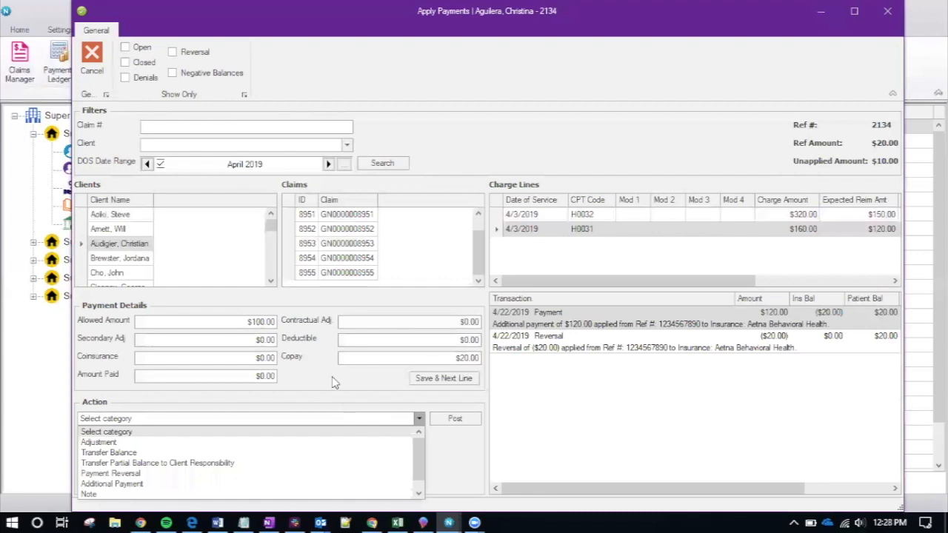
scroll(420, 457, down, 1)
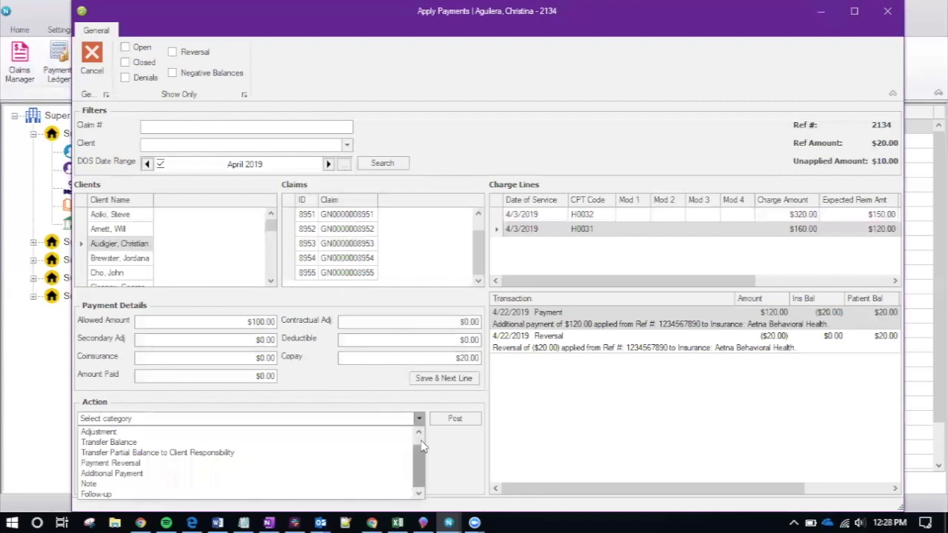
click(152, 463)
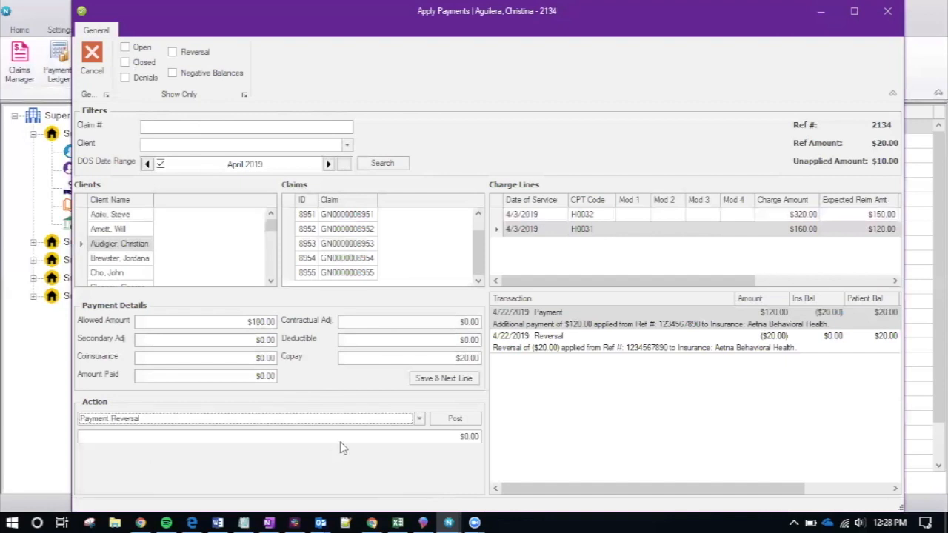
text(1)
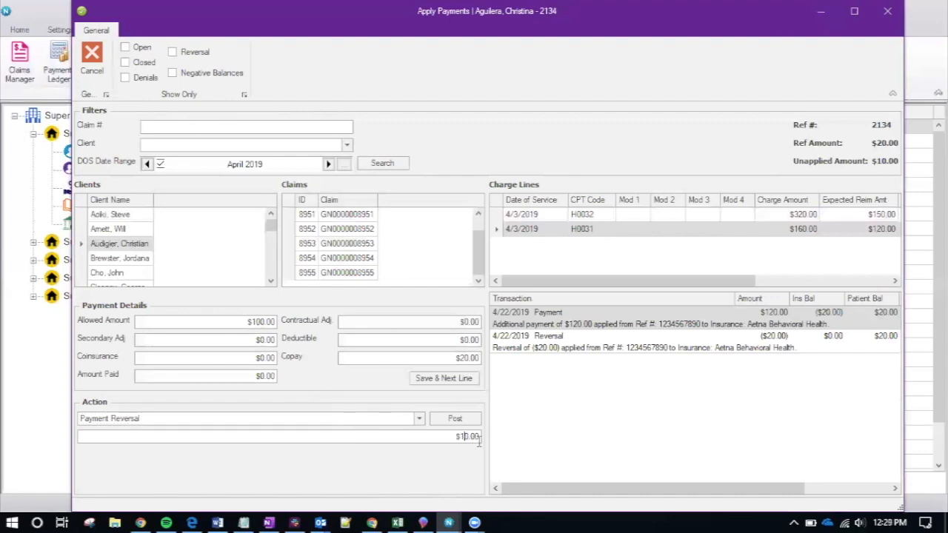
drag(573, 489, 697, 494)
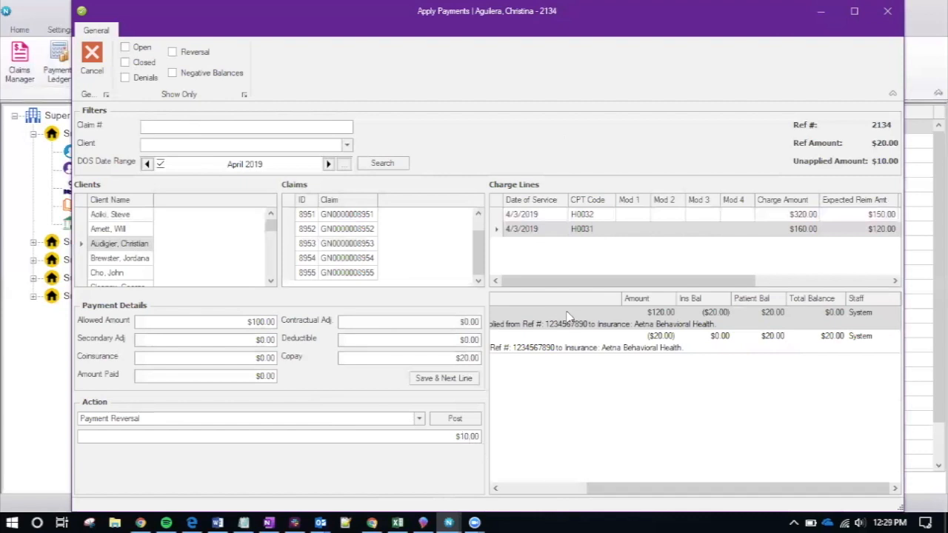
drag(586, 281, 720, 280)
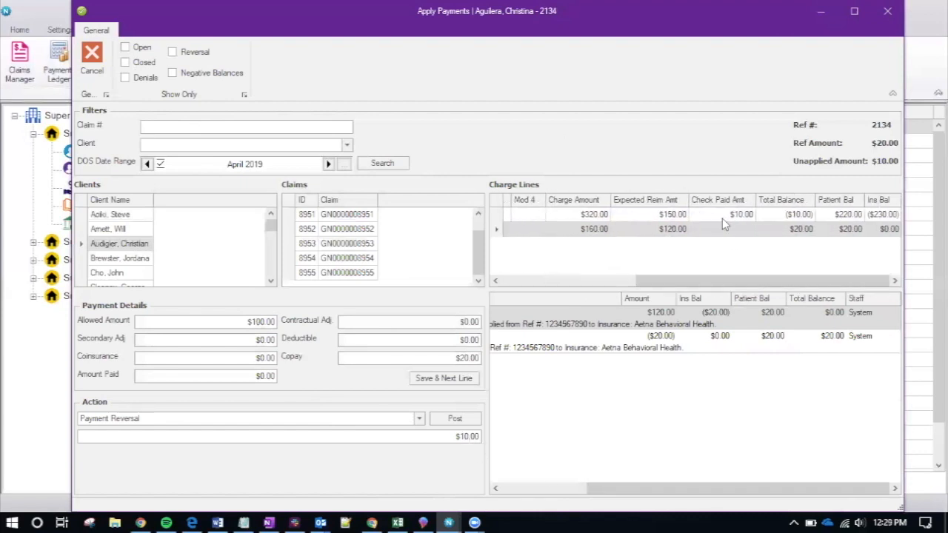
click(453, 418)
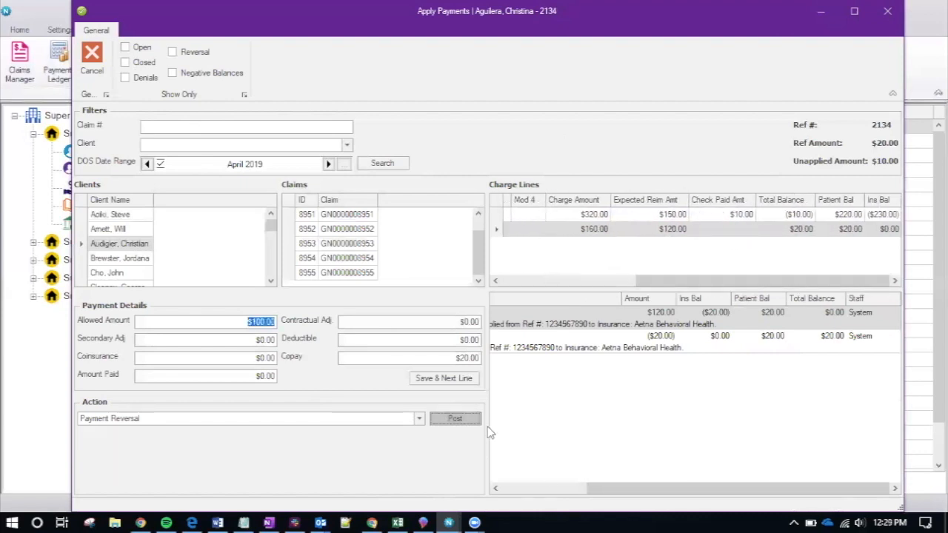
click(346, 417)
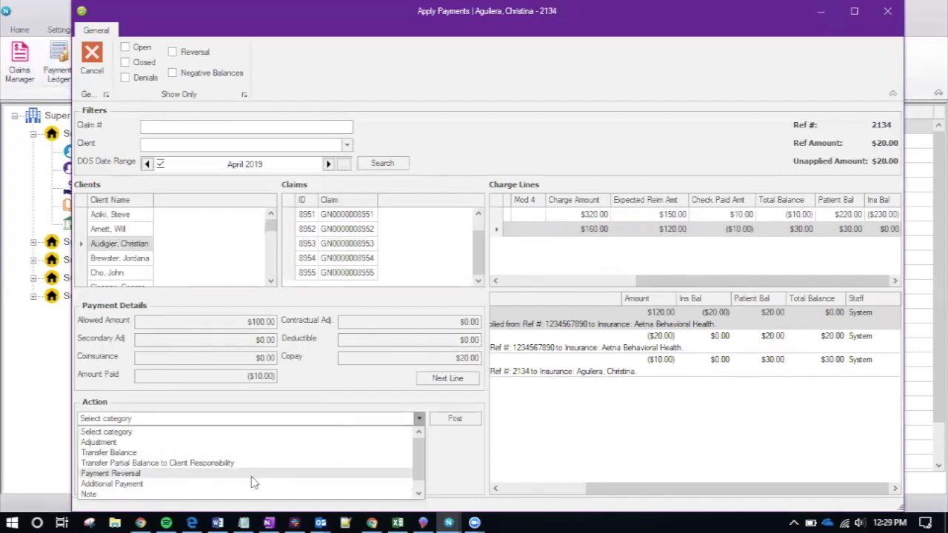
Post a $20.00 Additional Payment on the H0031 charge line
click(251, 483)
click(374, 437)
text(20)
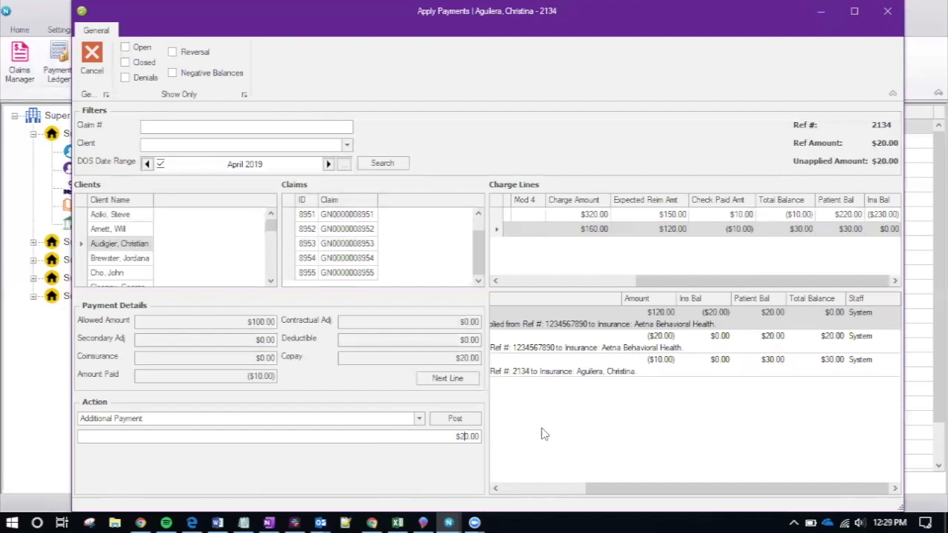
click(454, 420)
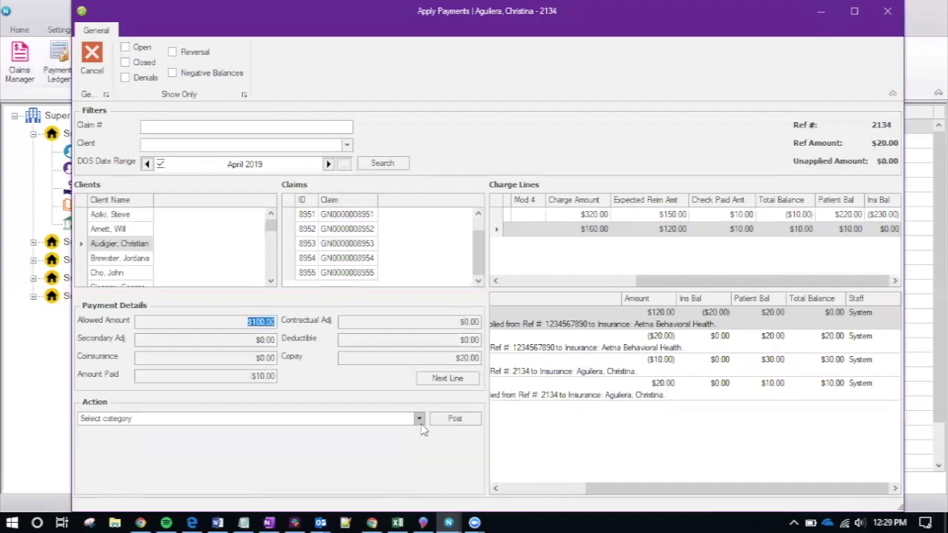
Choose Adjustment as the payment action and start entering its amount
click(419, 419)
click(289, 444)
click(366, 437)
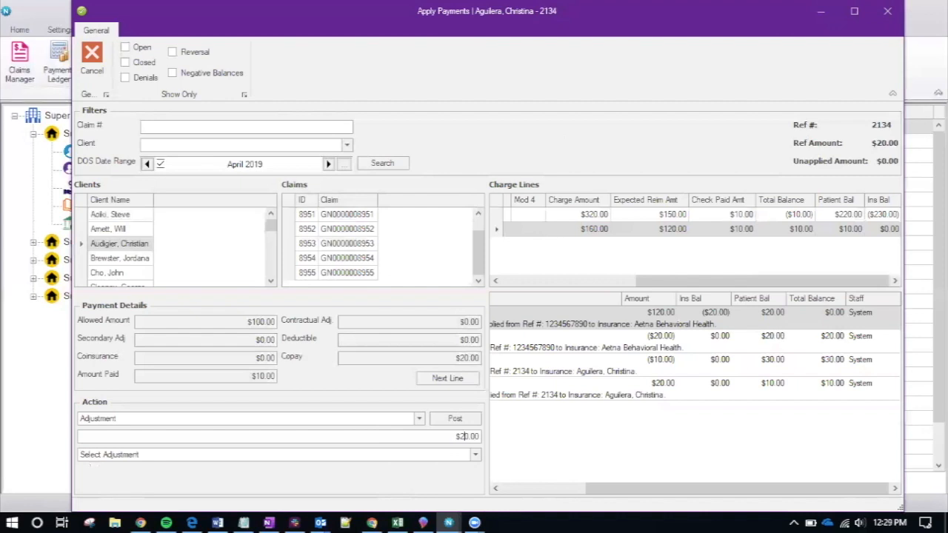
text(--)
Close Apply Payments and Edit Payment, review the Medica payment, then close the Payments Ledger
click(888, 12)
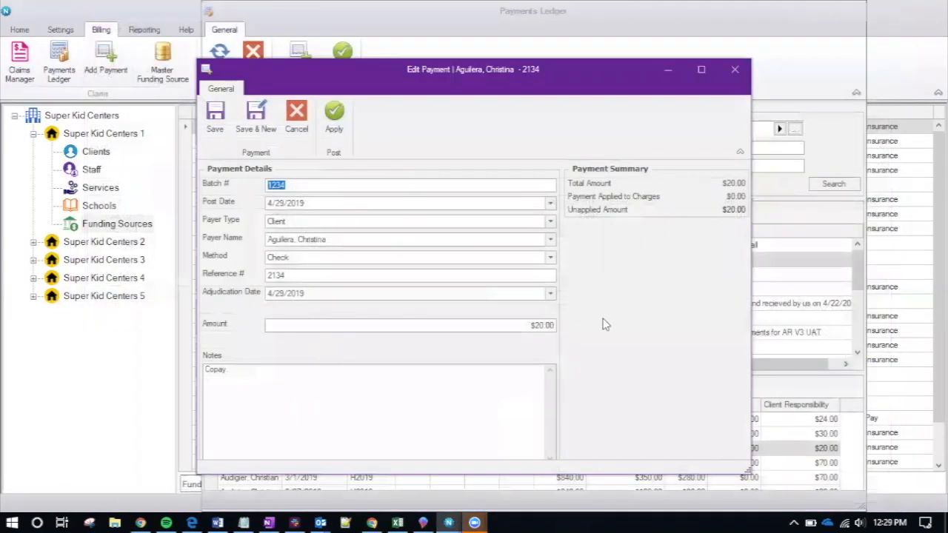
click(734, 72)
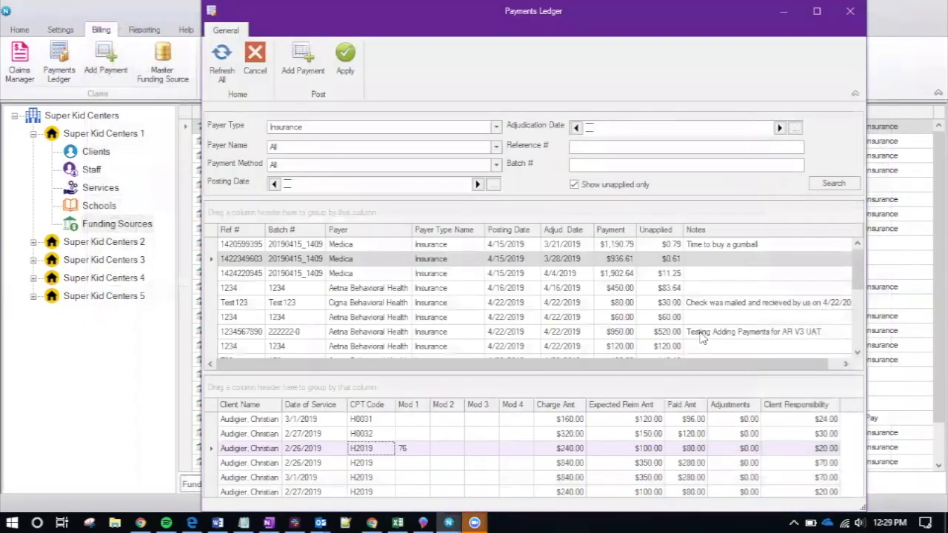
click(429, 273)
click(345, 59)
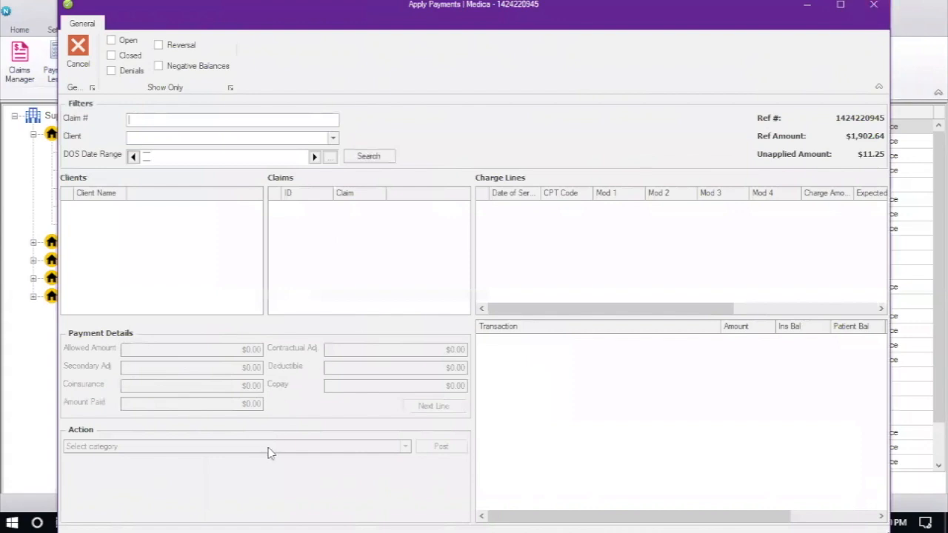
click(875, 10)
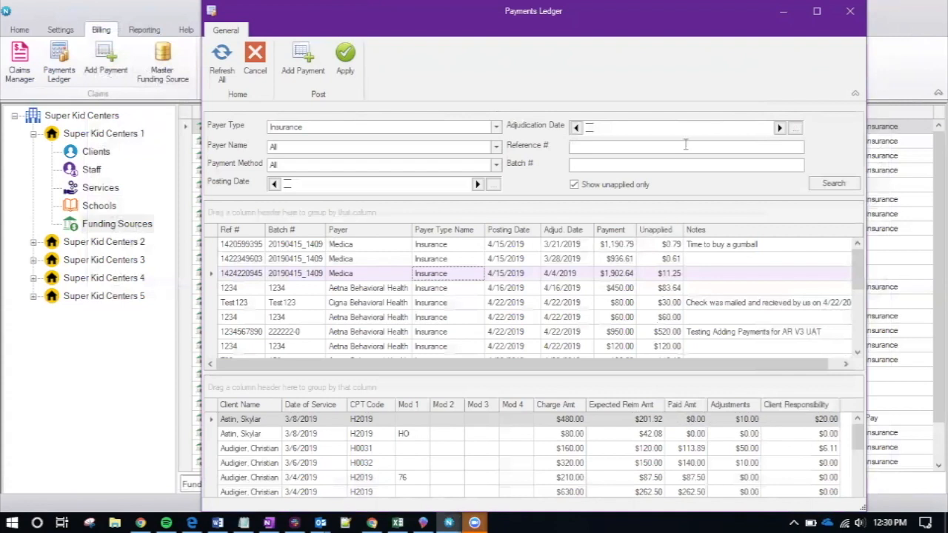
click(851, 13)
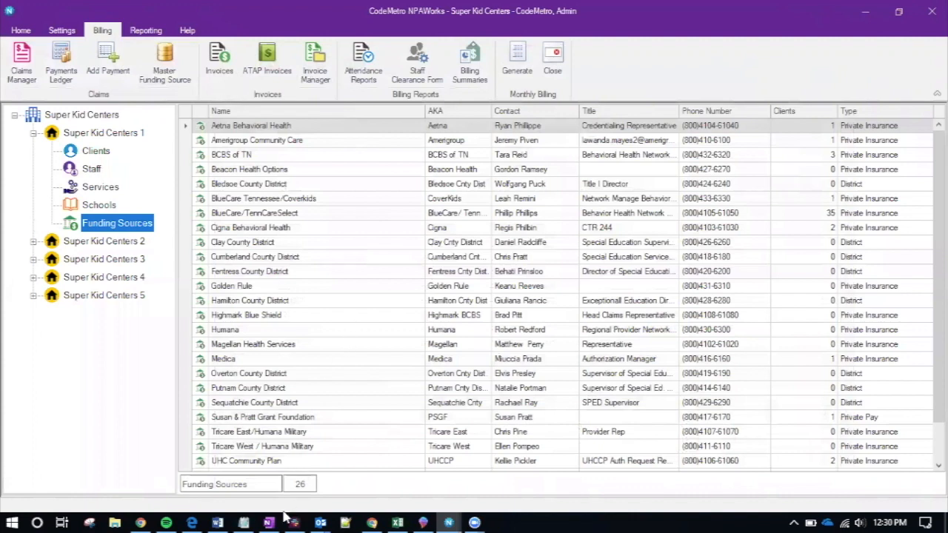
click(217, 523)
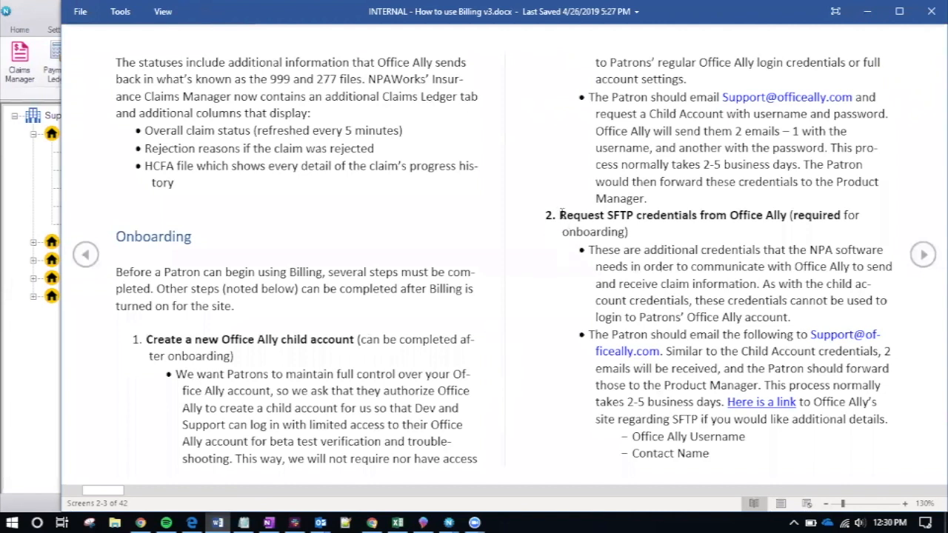
drag(559, 215, 788, 215)
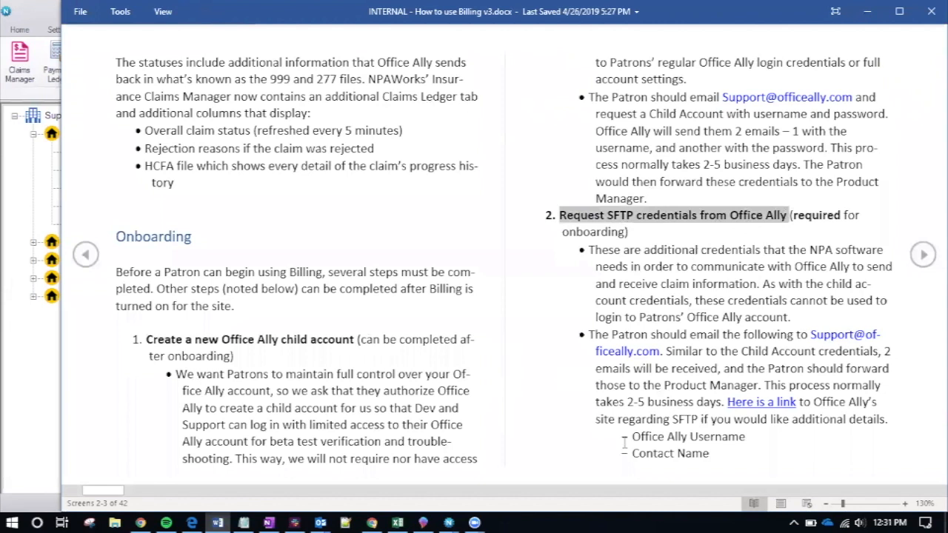
mouse_move(116, 492)
mouse_down()
mouse_move(128, 494)
mouse_move(115, 490)
mouse_up()
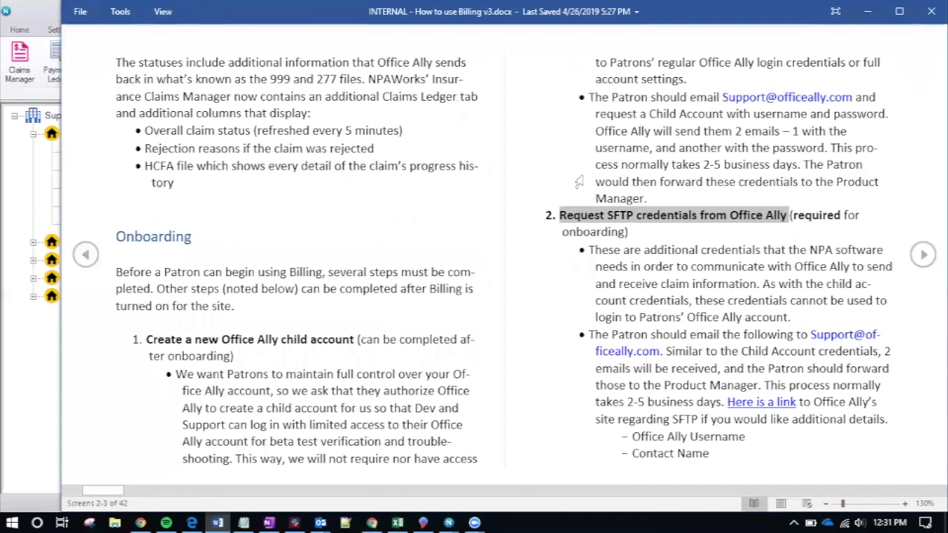
click(561, 214)
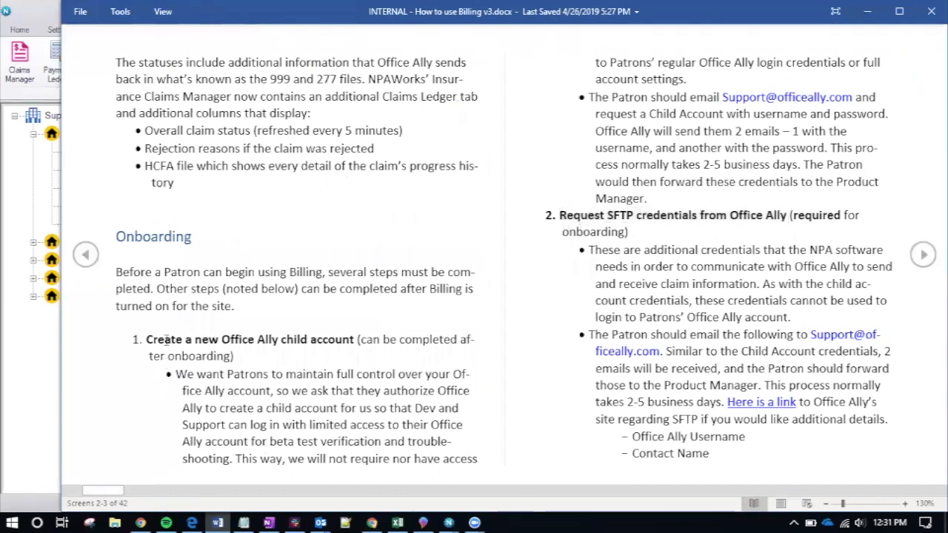
drag(172, 341, 353, 349)
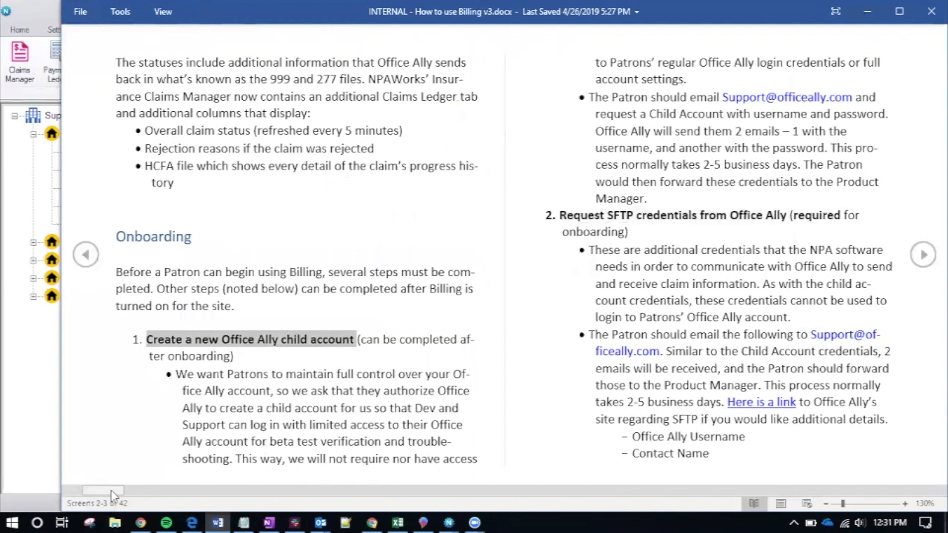
Scroll the Billing guide to screens 4–5 on enrolling funding sources and Master Funding Sources
drag(115, 495, 145, 487)
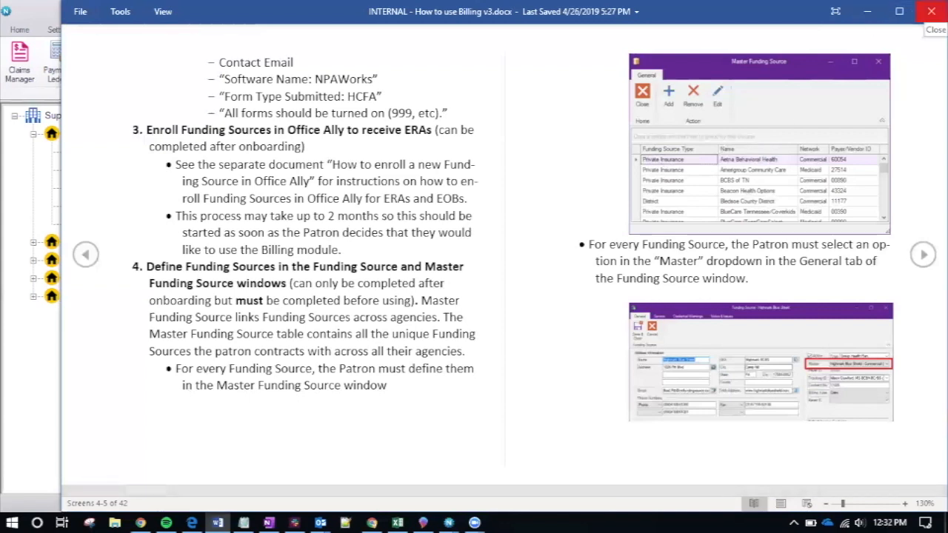
Close Word's Read Mode and open Billing > Master Funding Source, maximized with wider Type and Name columns
click(932, 11)
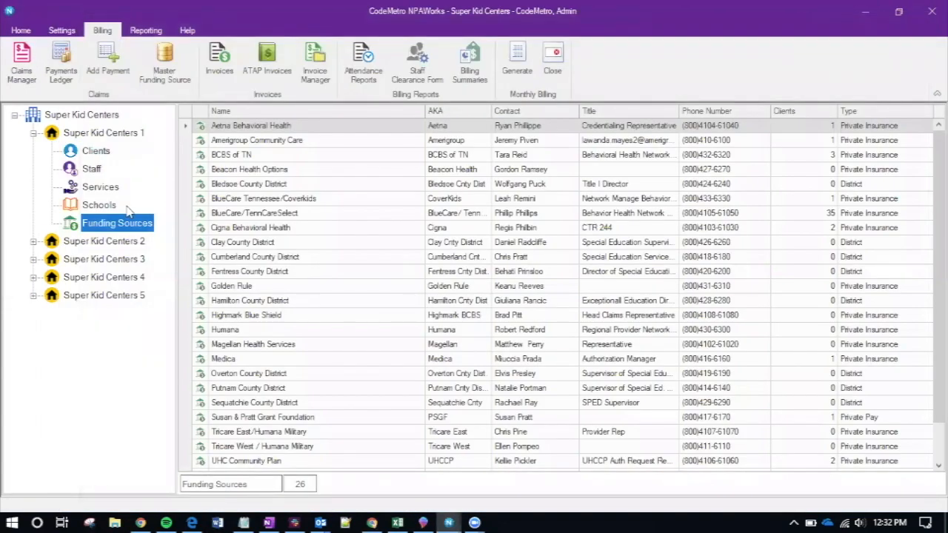
click(172, 80)
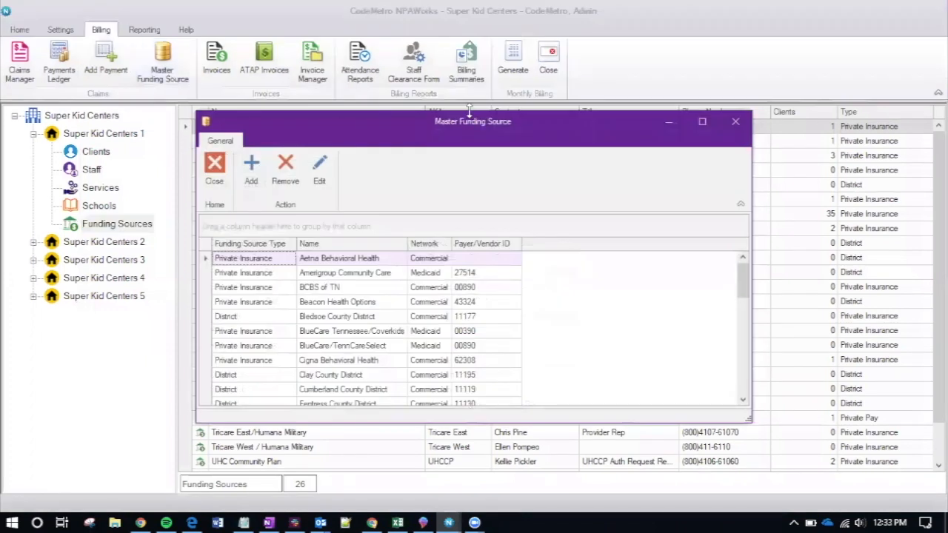
double_click(469, 111)
drag(297, 133, 323, 133)
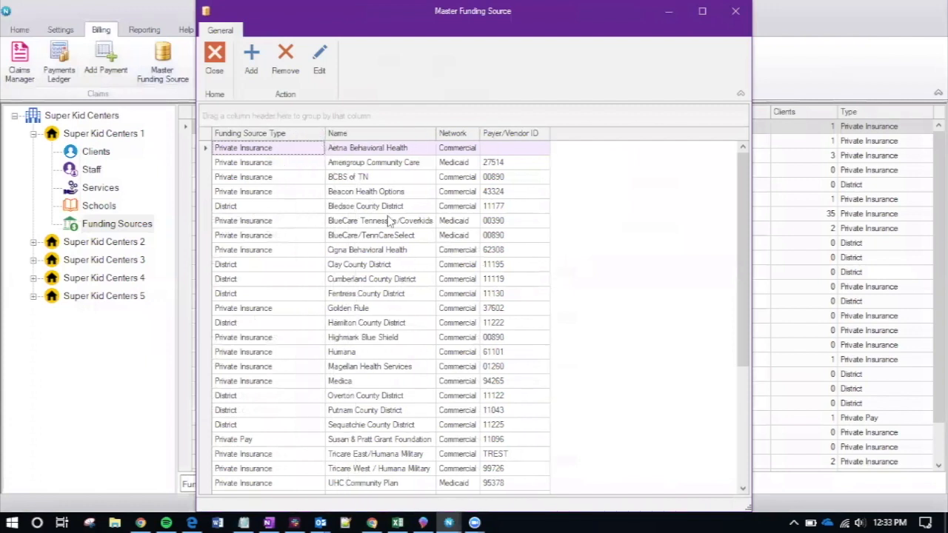
drag(436, 134, 460, 189)
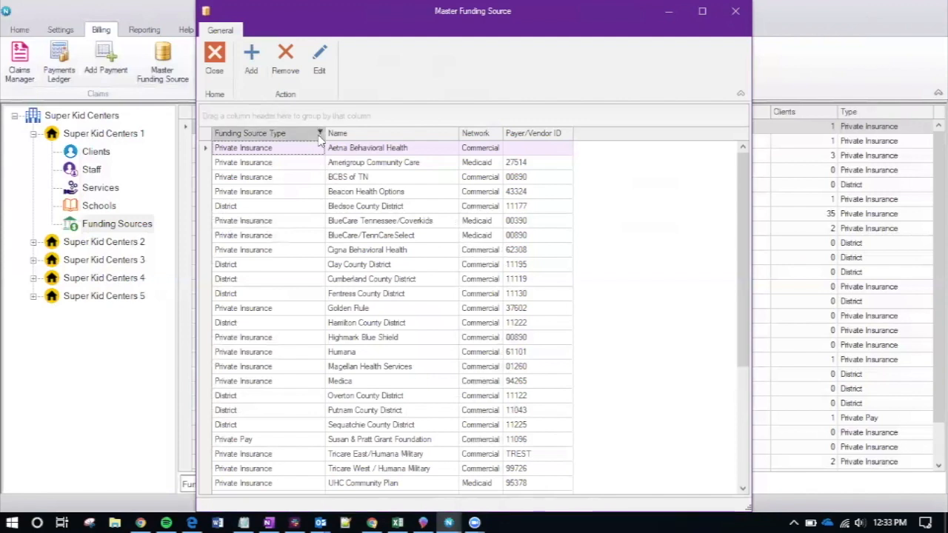
Scroll the payer list and select the Beacon Health Options entry's Network value
scroll(326, 404, down, 4)
scroll(332, 384, up, 4)
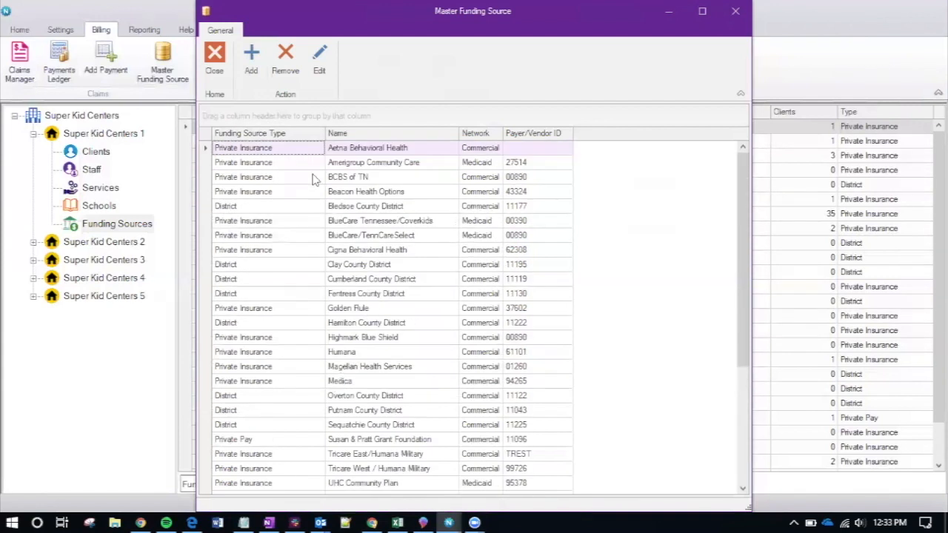
scroll(318, 178, down, 4)
scroll(325, 208, up, 4)
click(254, 194)
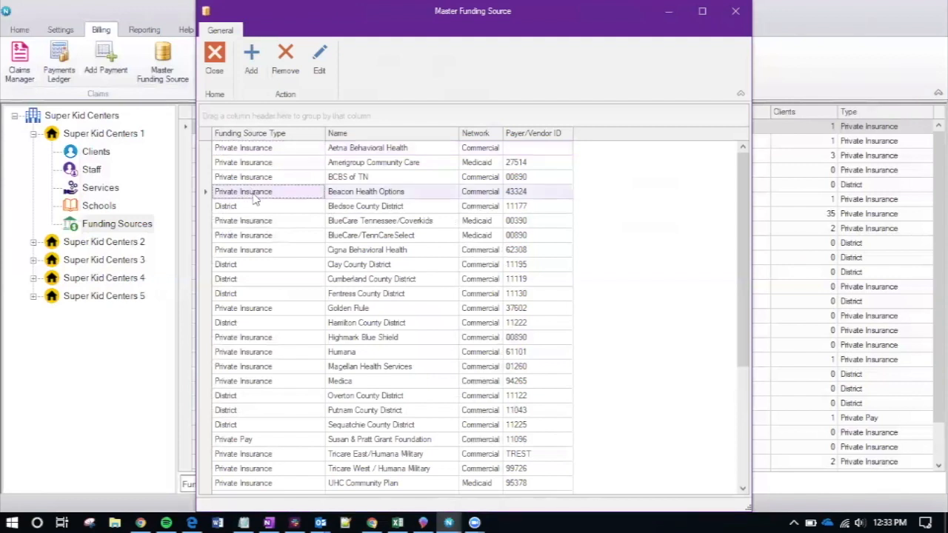
click(480, 194)
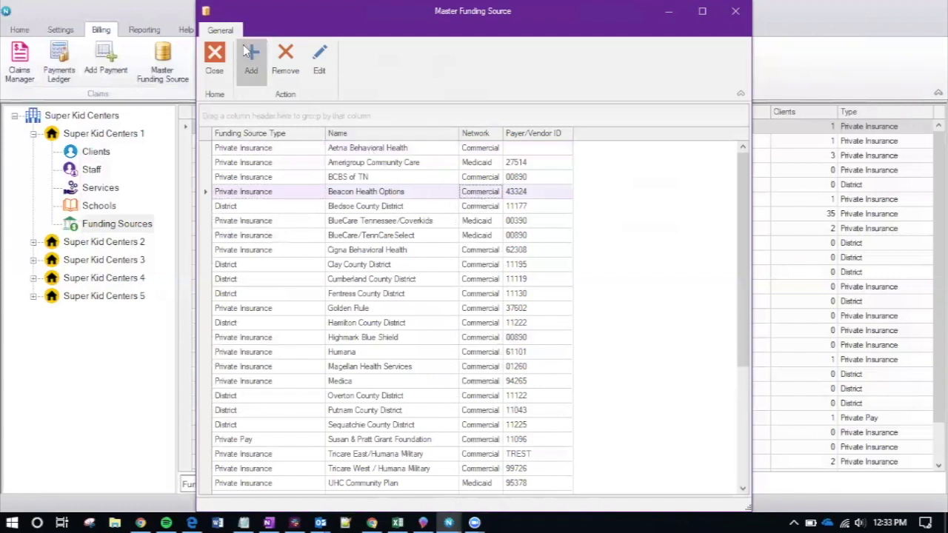
Edit Beacon Health Options and review its Network (Medicaid) and Private Insurance type choices
click(319, 61)
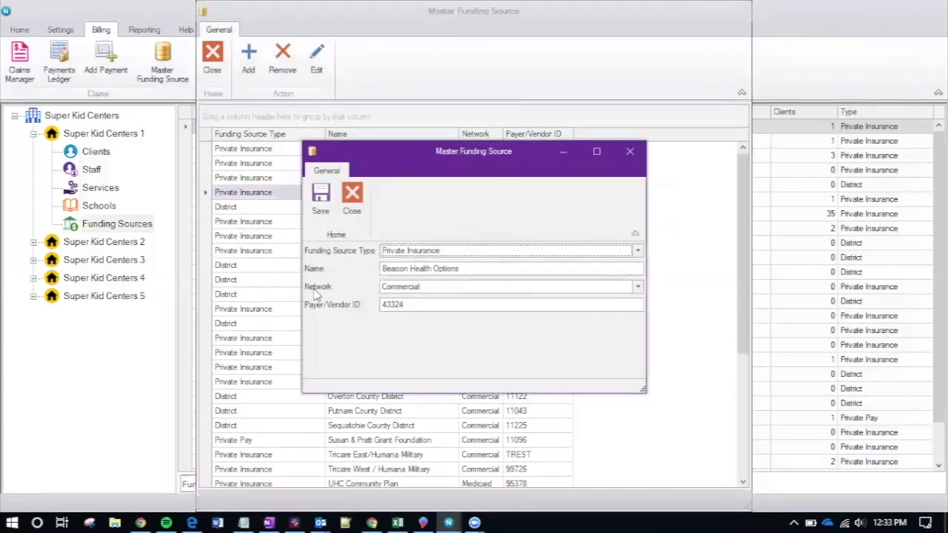
click(417, 290)
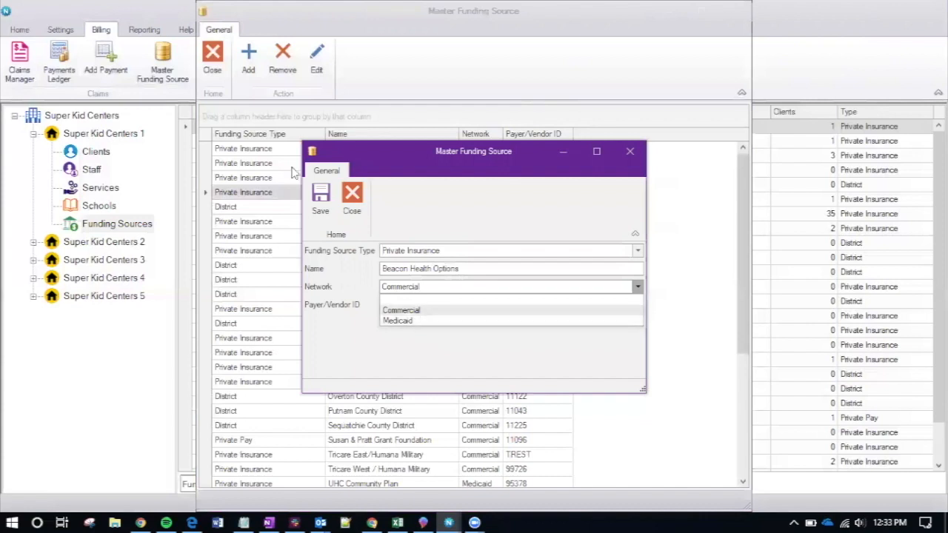
click(415, 322)
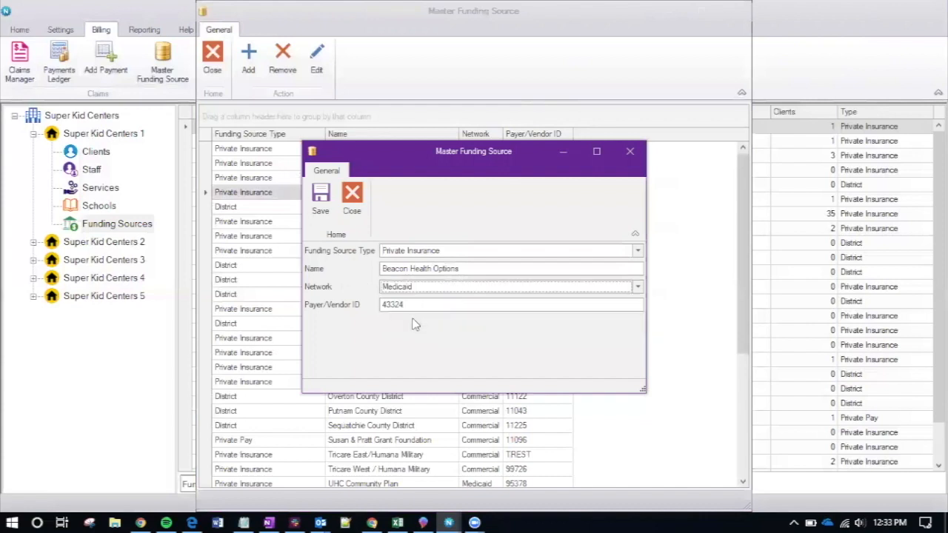
click(414, 304)
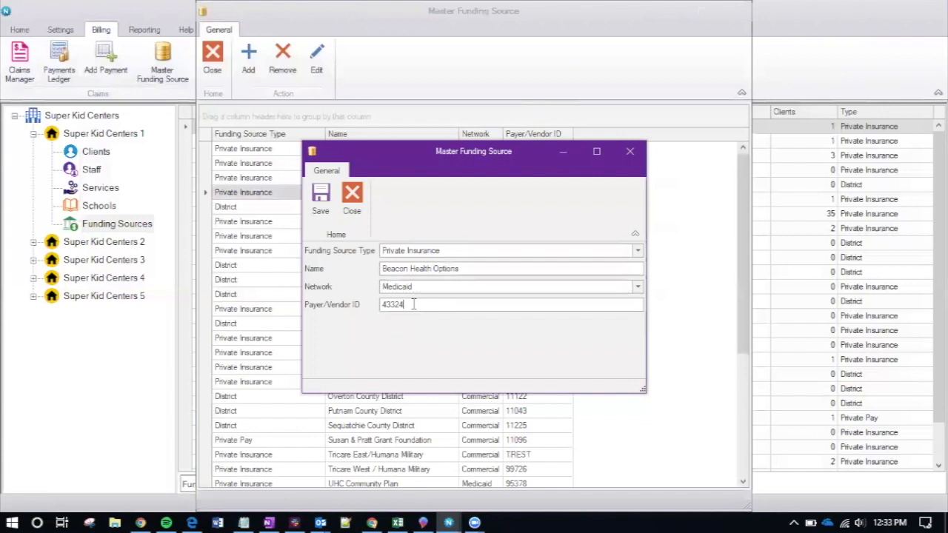
click(414, 251)
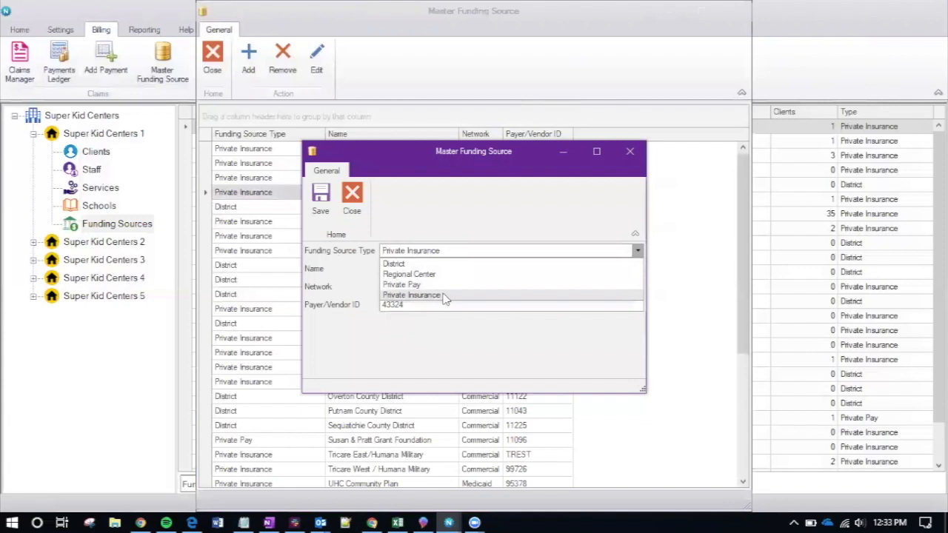
click(445, 296)
Inspect the Name field, close the edit form without saving, and close the Master Funding Source list
click(455, 271)
drag(455, 270, 383, 270)
click(383, 270)
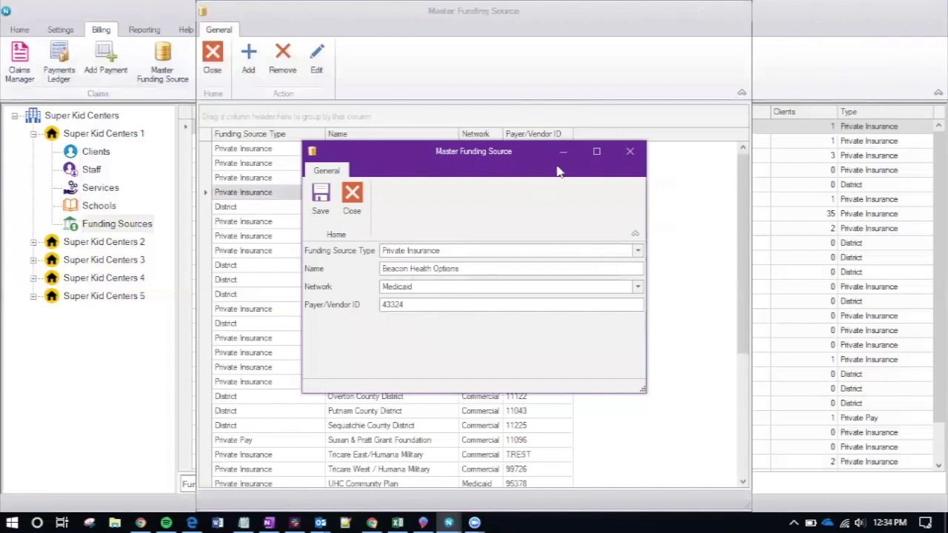
click(630, 152)
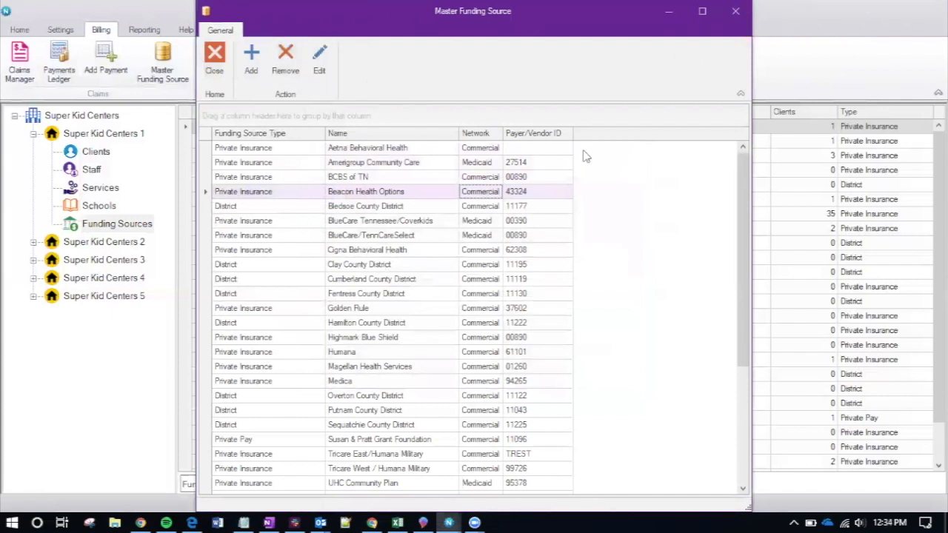
click(735, 11)
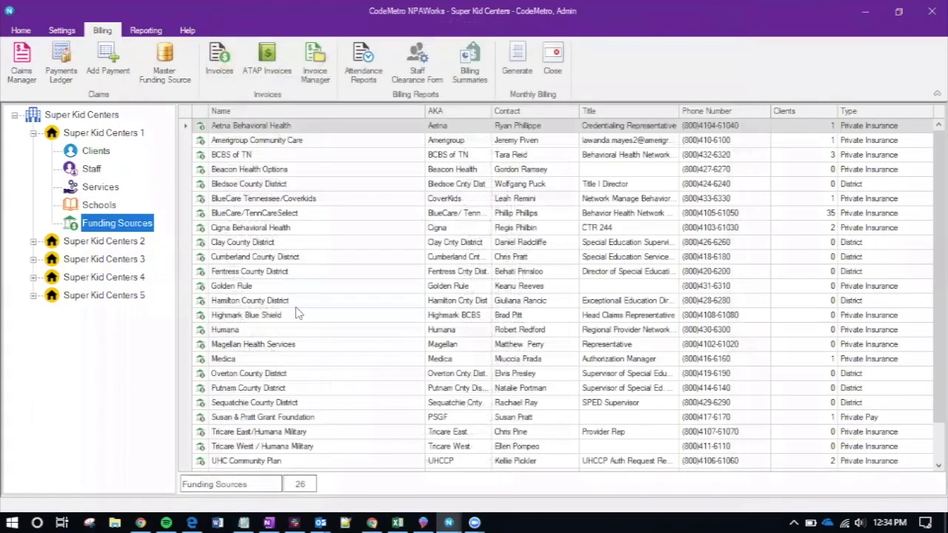
click(285, 214)
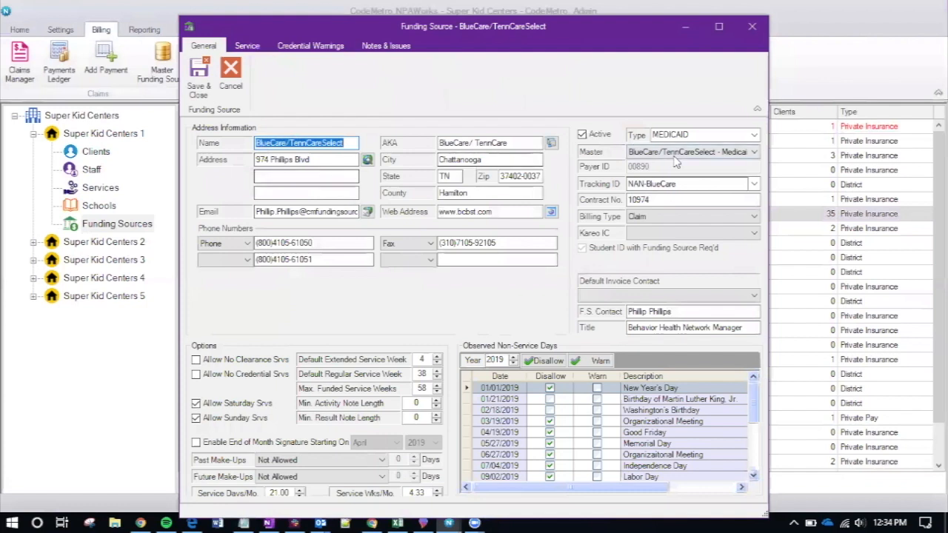
click(682, 153)
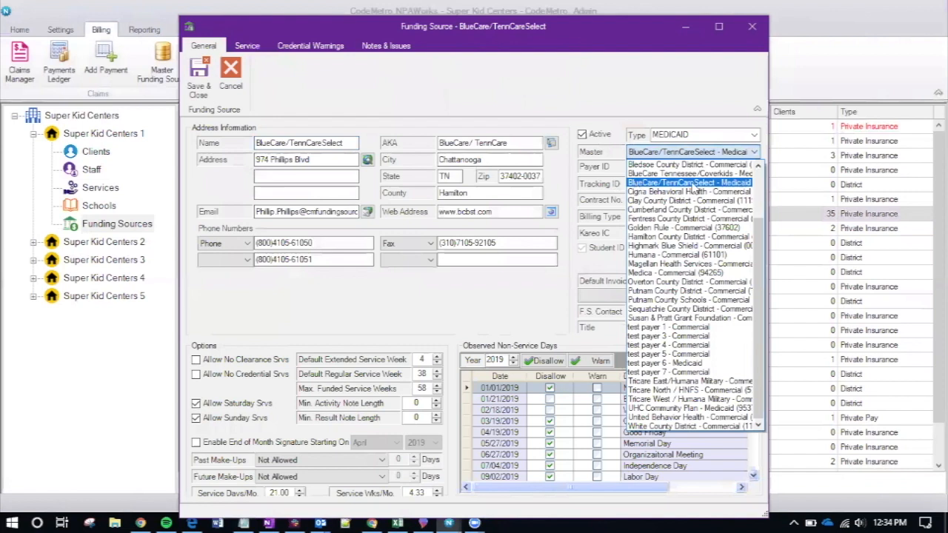
click(600, 152)
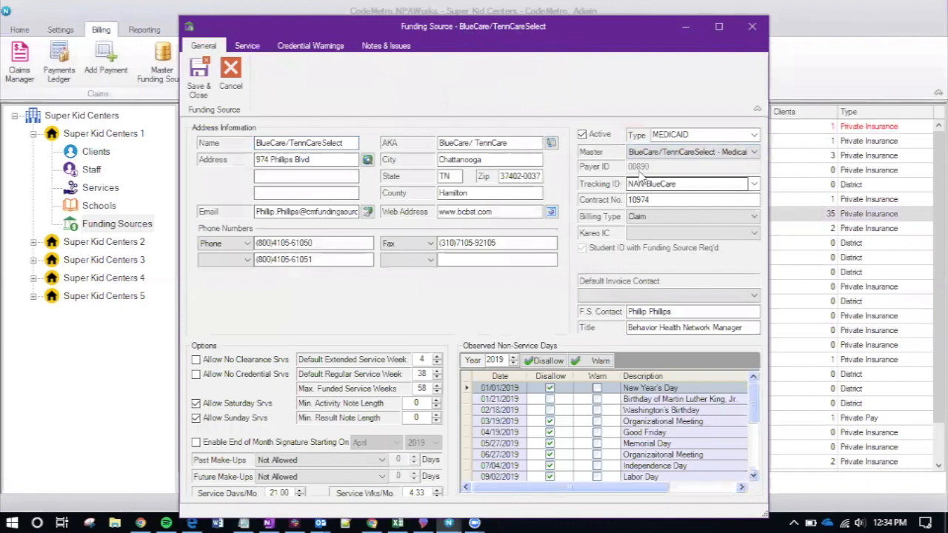
click(652, 151)
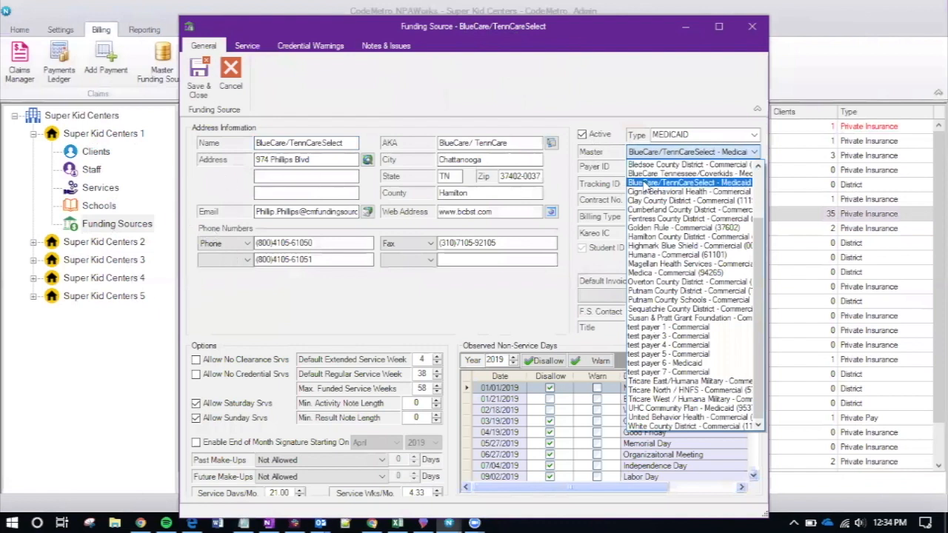
click(646, 183)
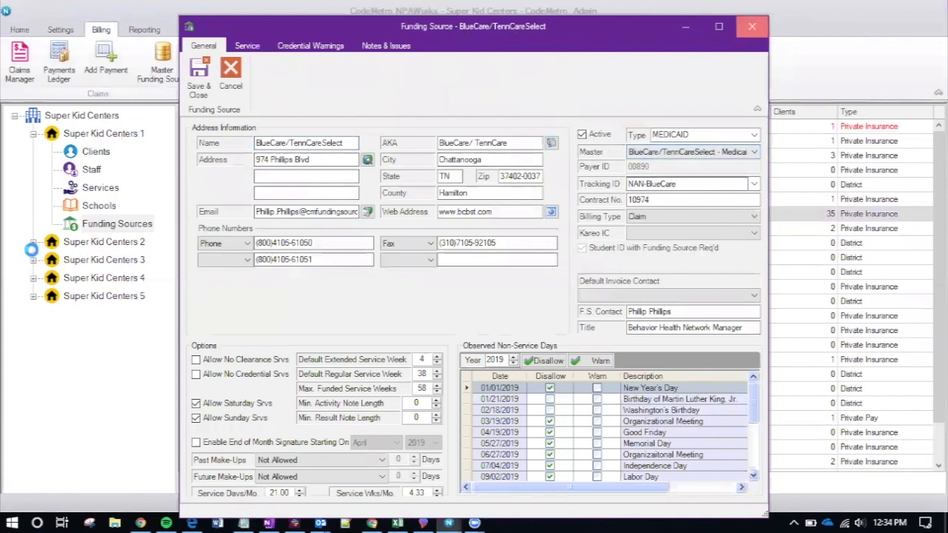
click(33, 241)
click(104, 331)
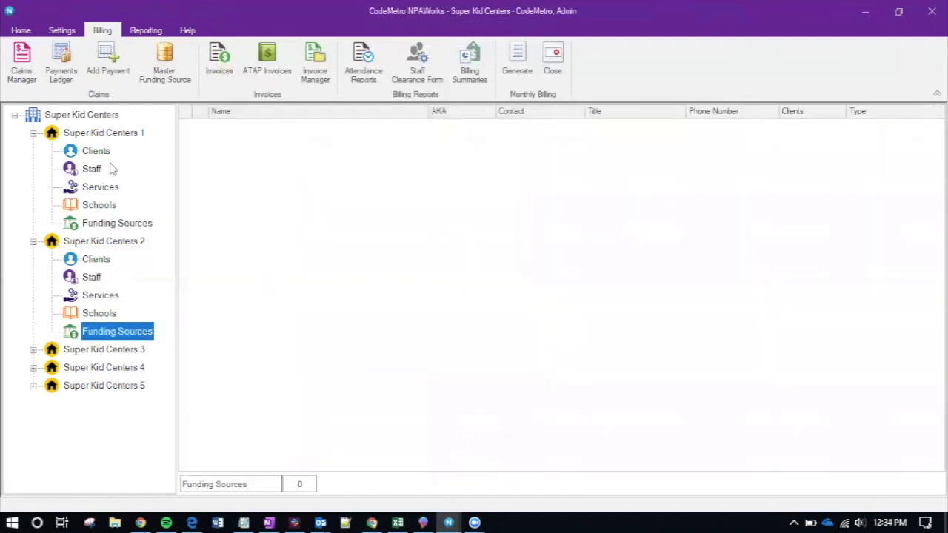
click(103, 223)
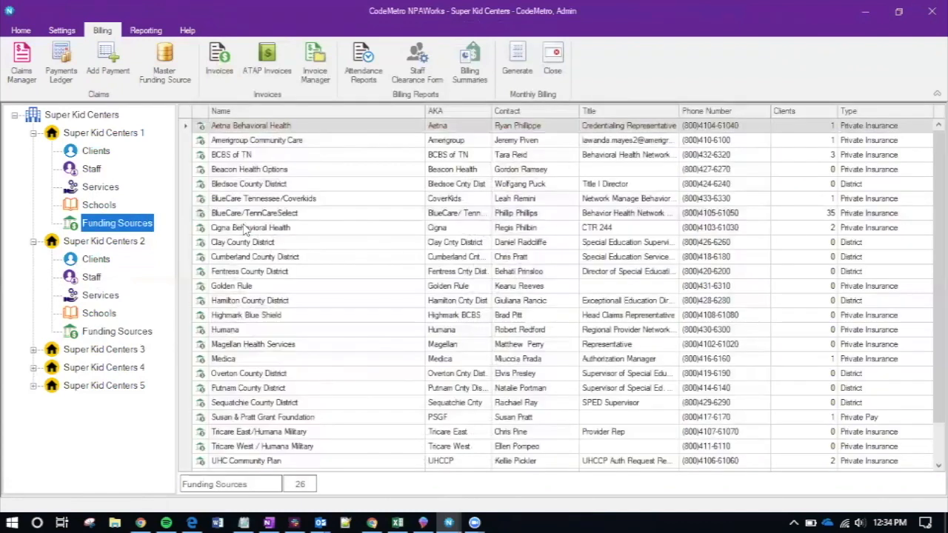